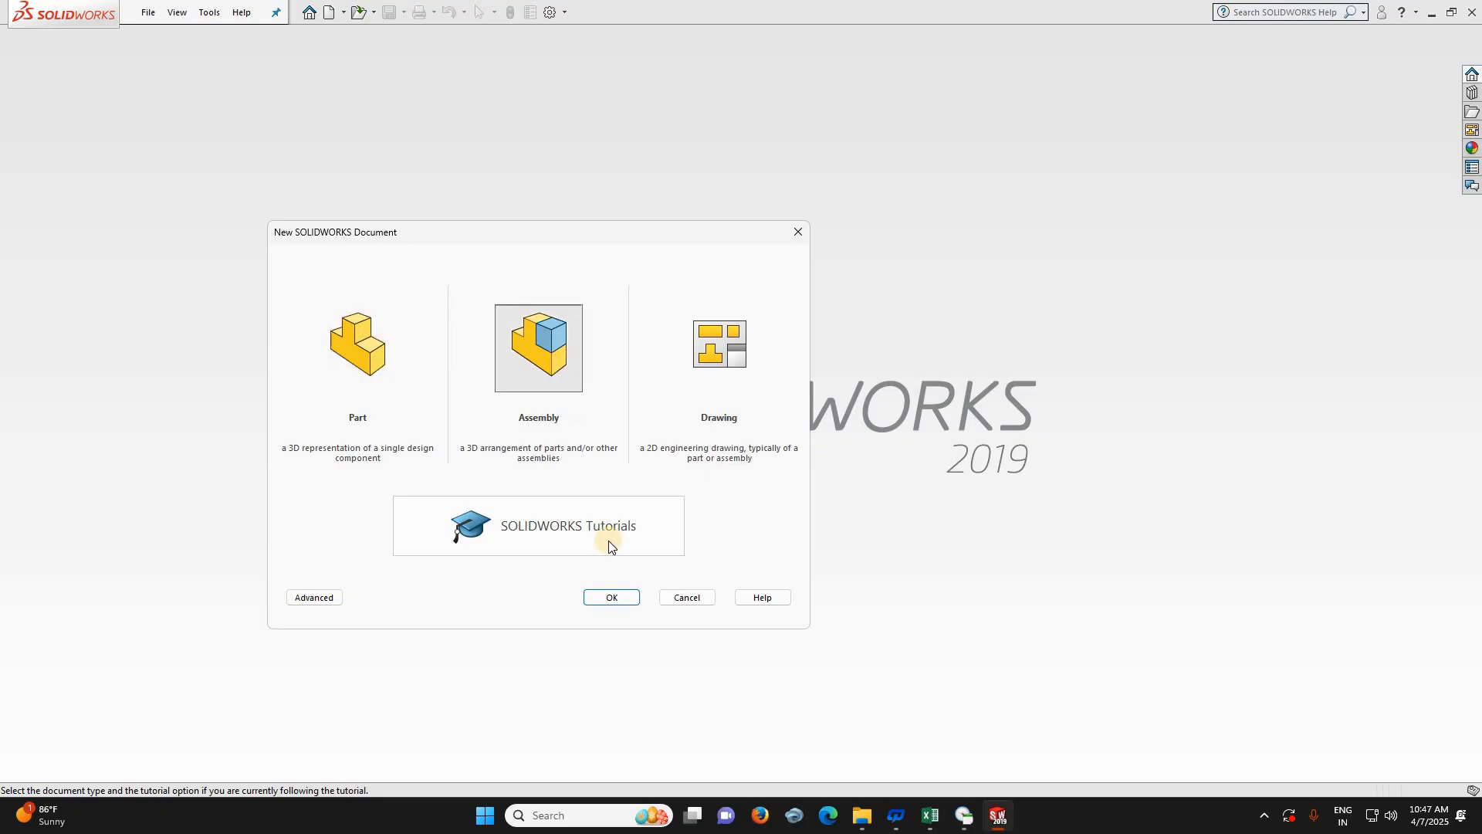
- Create a new assembly document, dismissing the file selection and the Begin Assembly prompt without inserting any part
{"action": "left_click", "coordinate": [622, 599]}
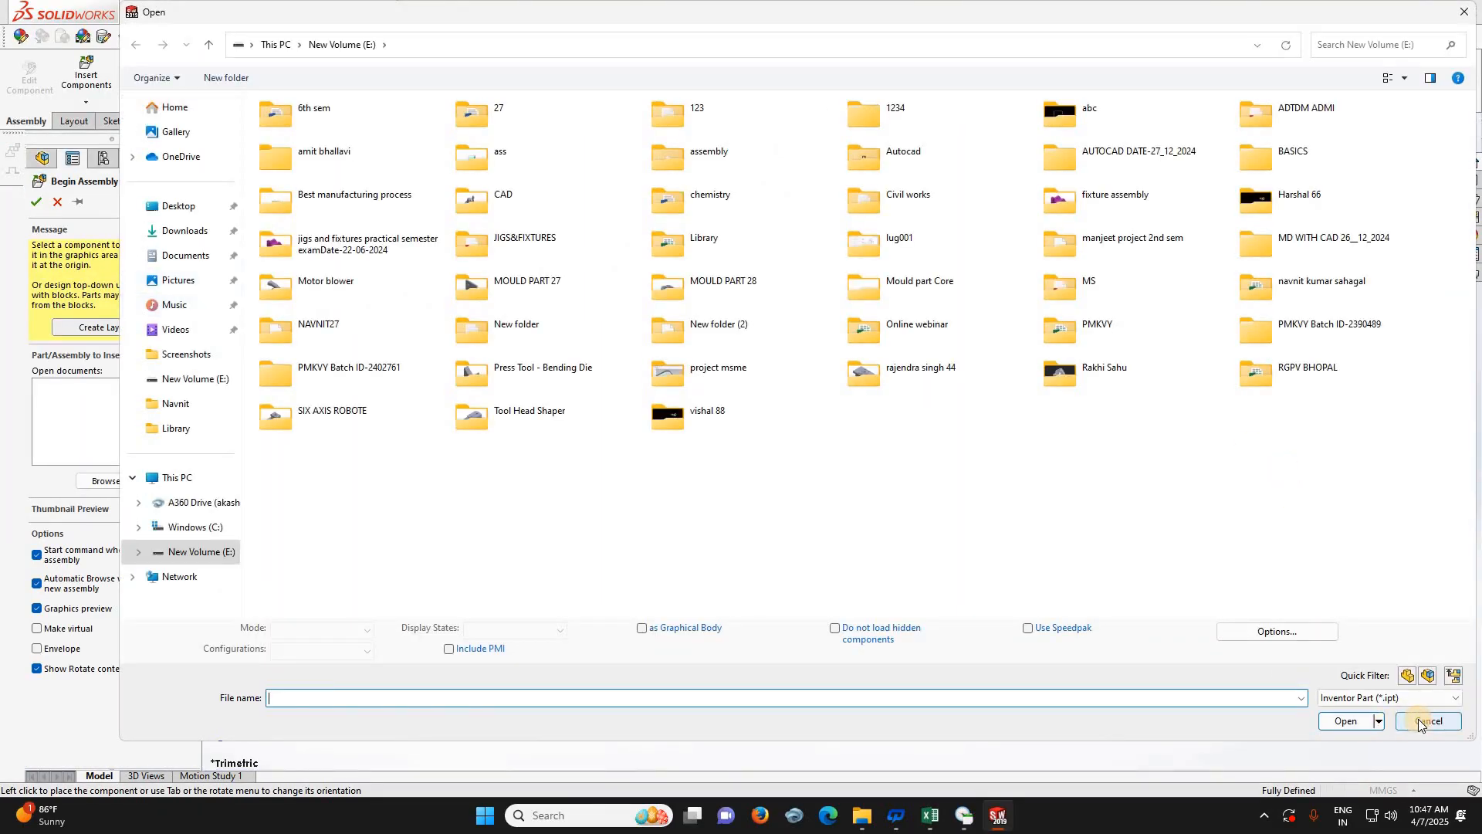
{"action": "left_click", "coordinate": [1420, 722]}
{"action": "left_click", "coordinate": [58, 200]}
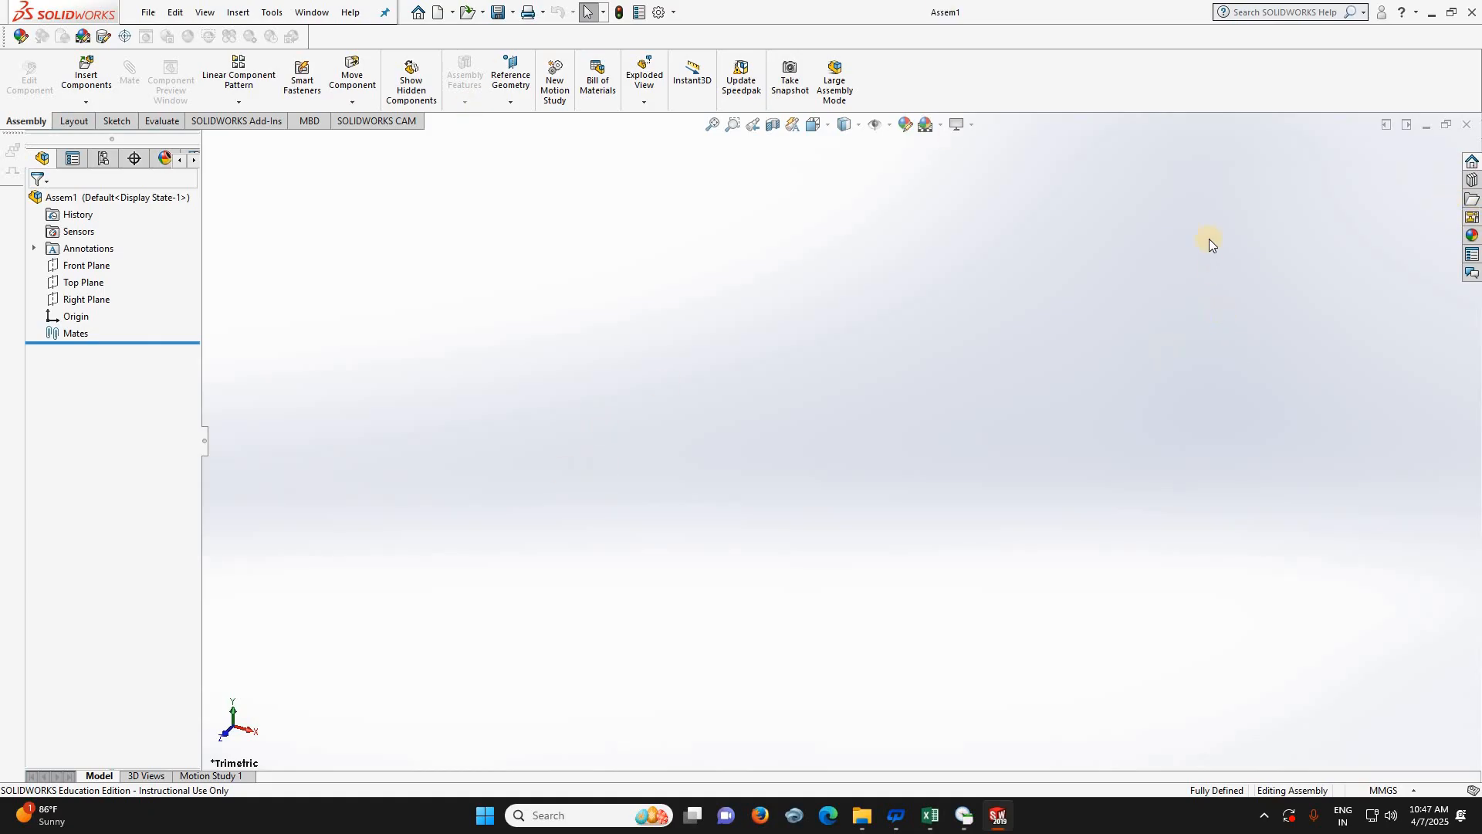
- Open the Toolbox in the Design Library and add it in
{"action": "left_click", "coordinate": [1472, 183]}
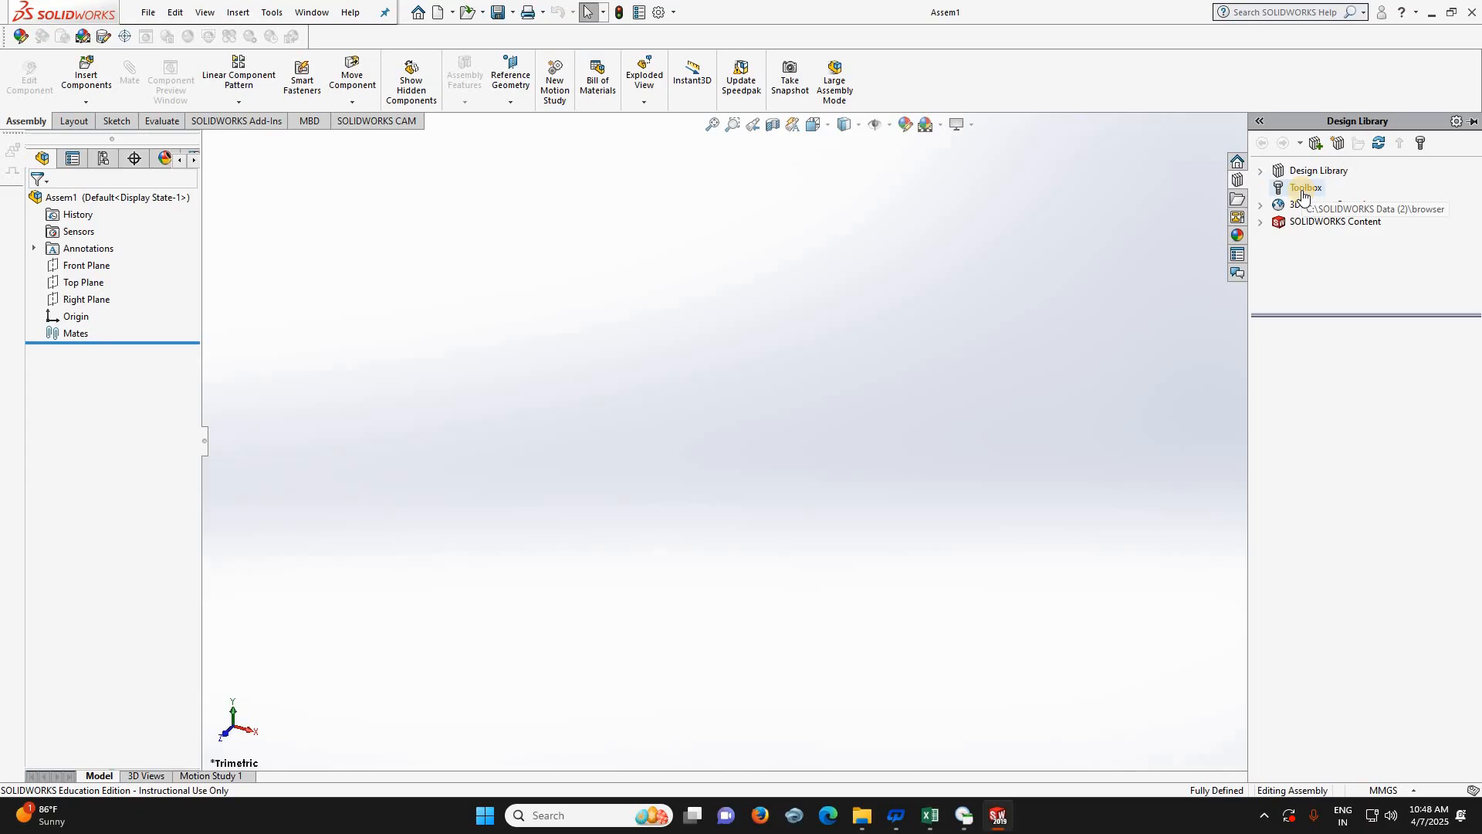
{"action": "left_click", "coordinate": [1303, 192]}
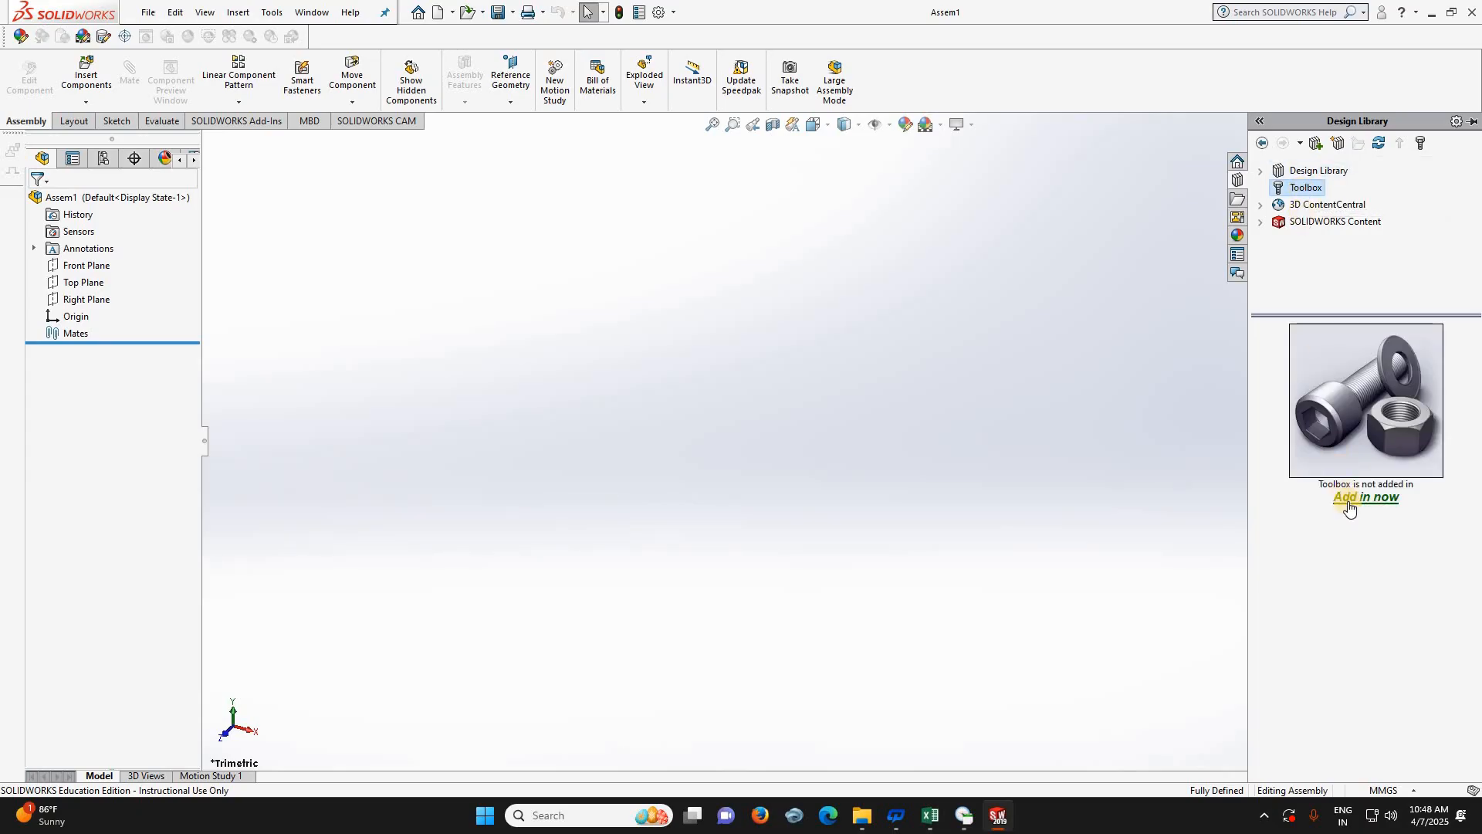
{"action": "left_click", "coordinate": [1348, 500]}
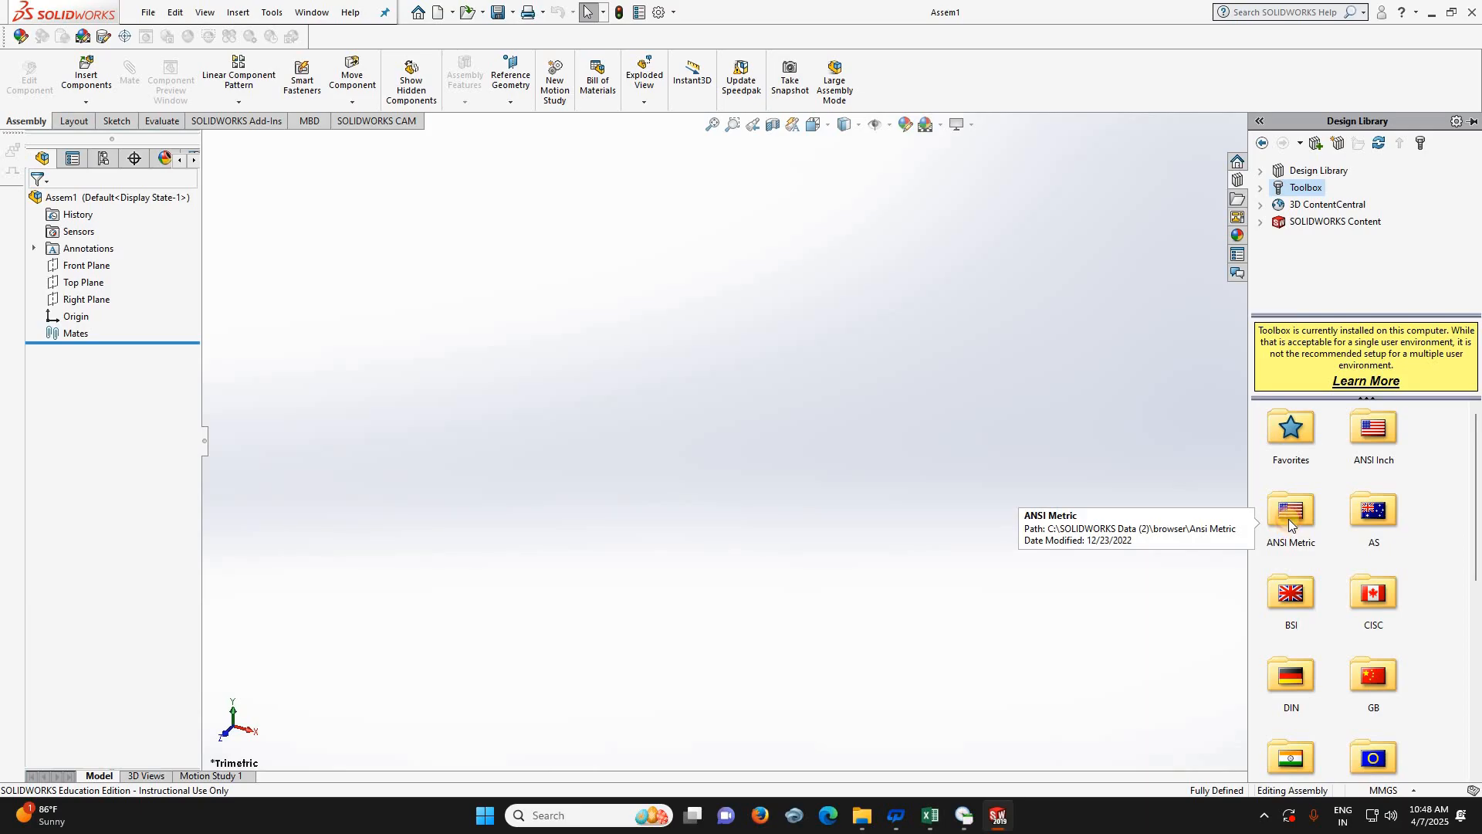
- Place a Spur Gear from the Toolbox's ANSI Metric, Power Transmission, Gears category into the empty assembly
{"action": "left_click", "coordinate": [1289, 518]}
{"action": "double_click", "coordinate": [1287, 516]}
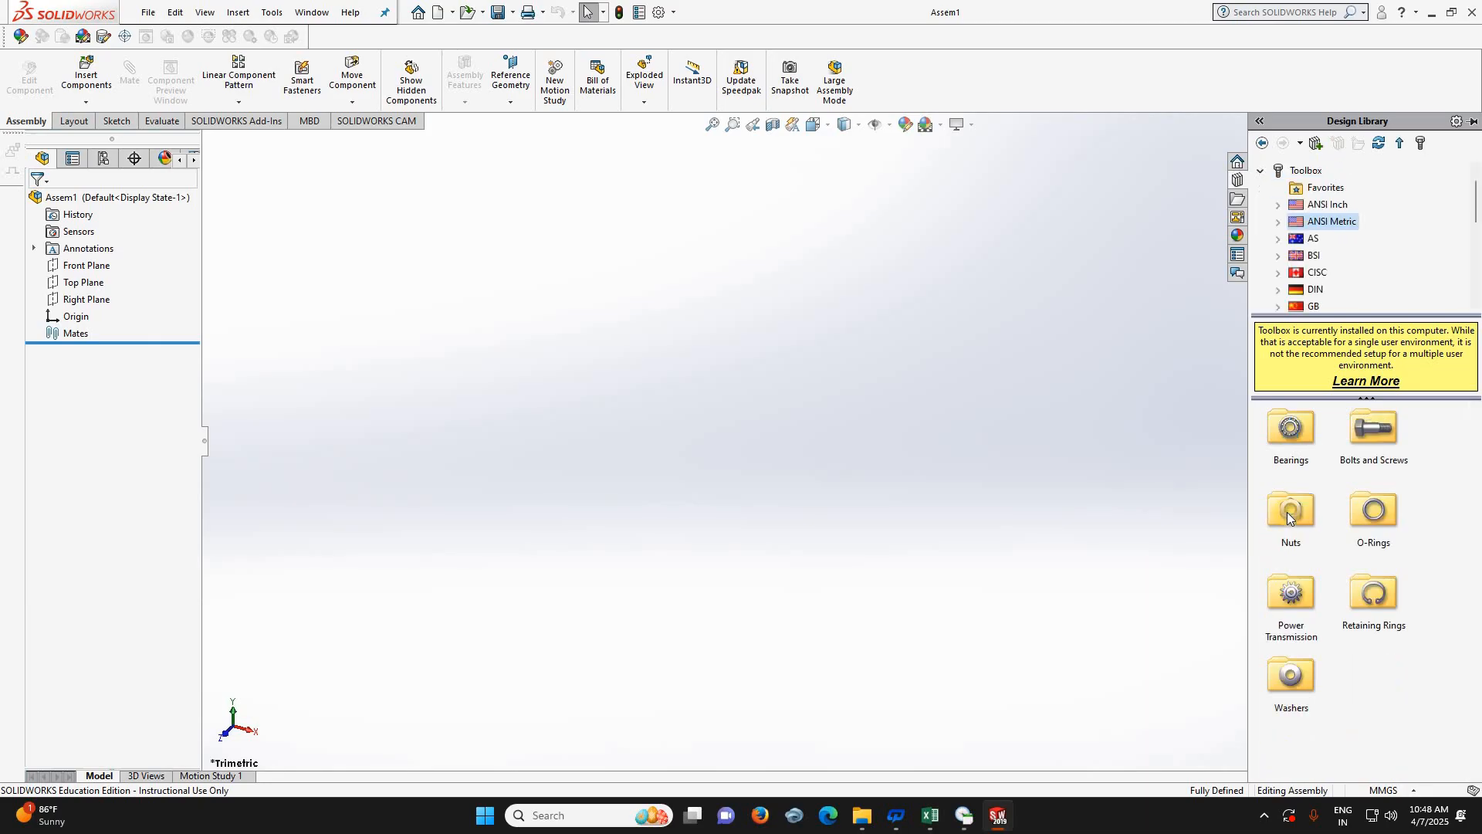
{"action": "double_click", "coordinate": [1294, 598]}
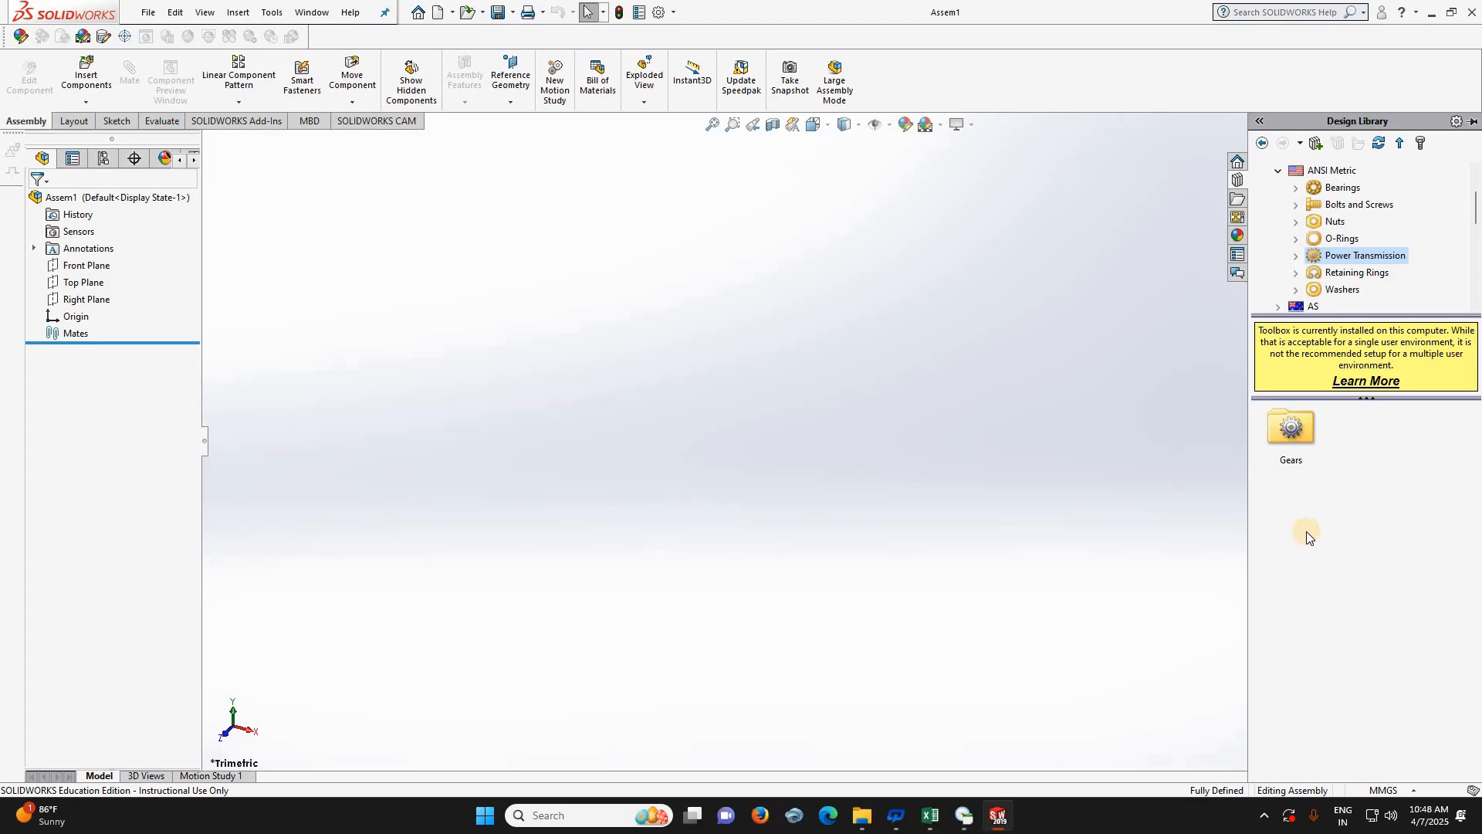
{"action": "double_click", "coordinate": [1290, 429]}
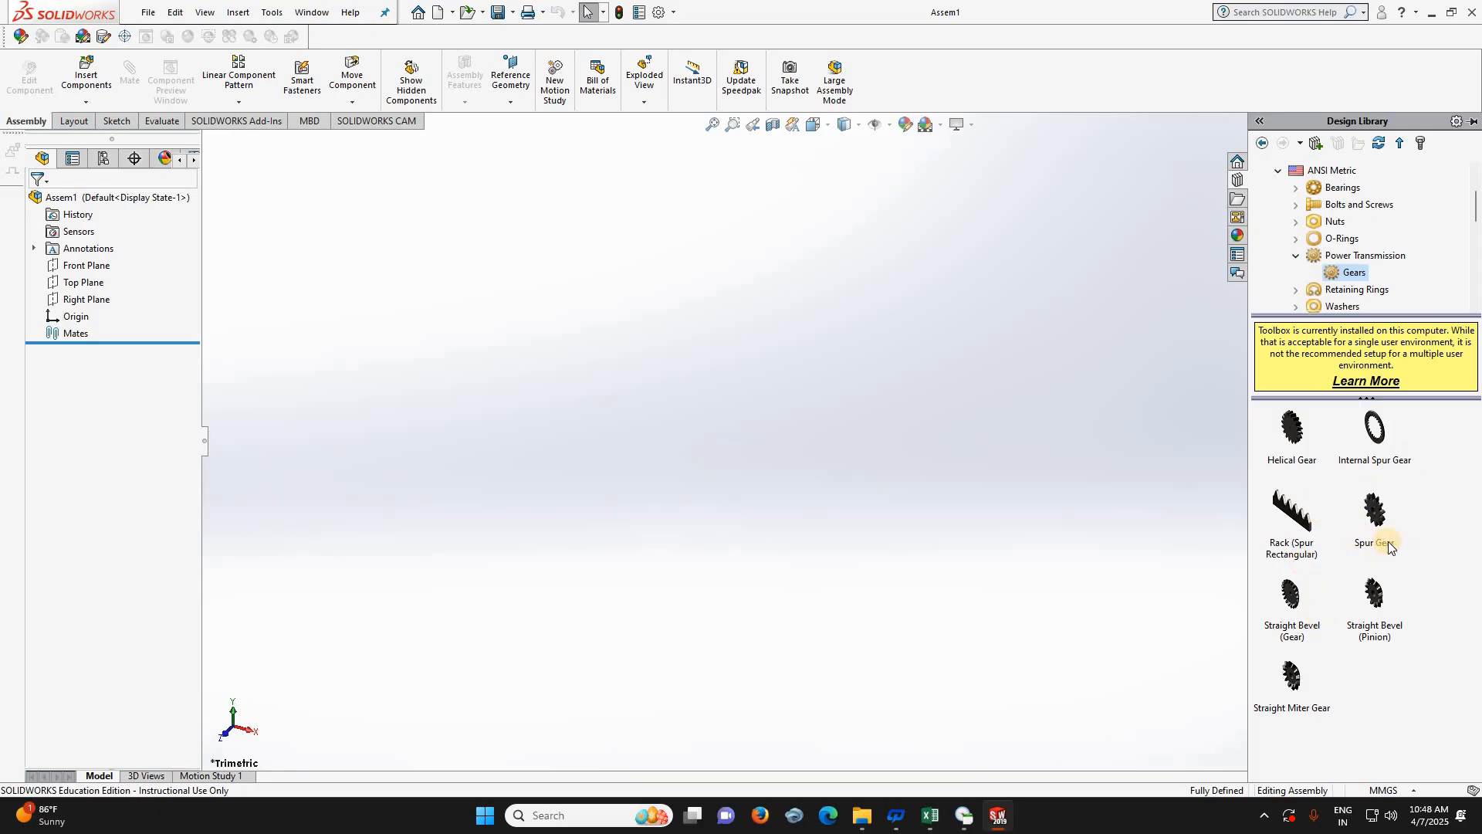
{"action": "mouse_move", "coordinate": [1365, 539]}
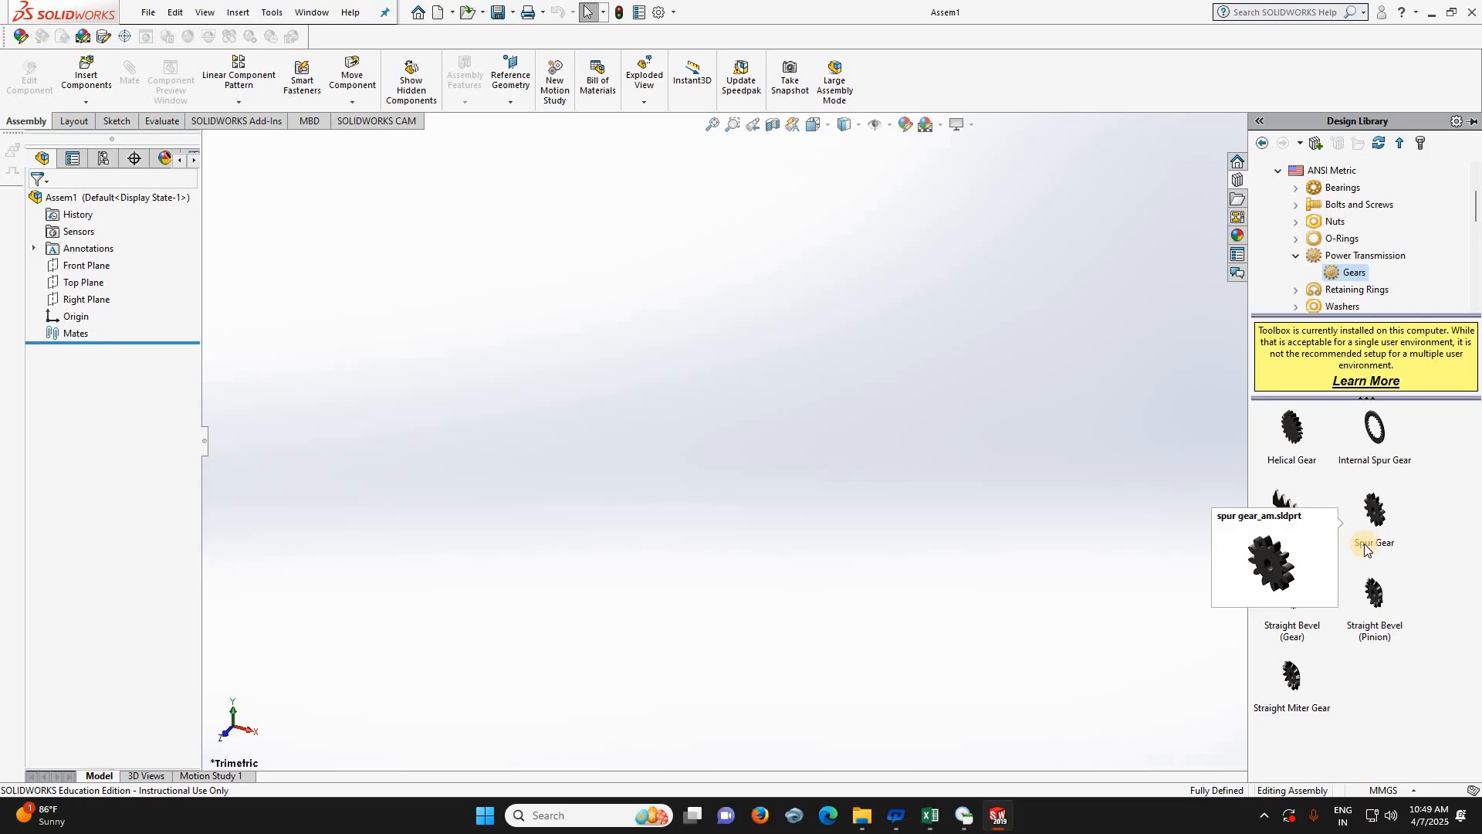
{"action": "mouse_move", "coordinate": [1378, 512]}
{"action": "left_click", "coordinate": [1378, 512]}
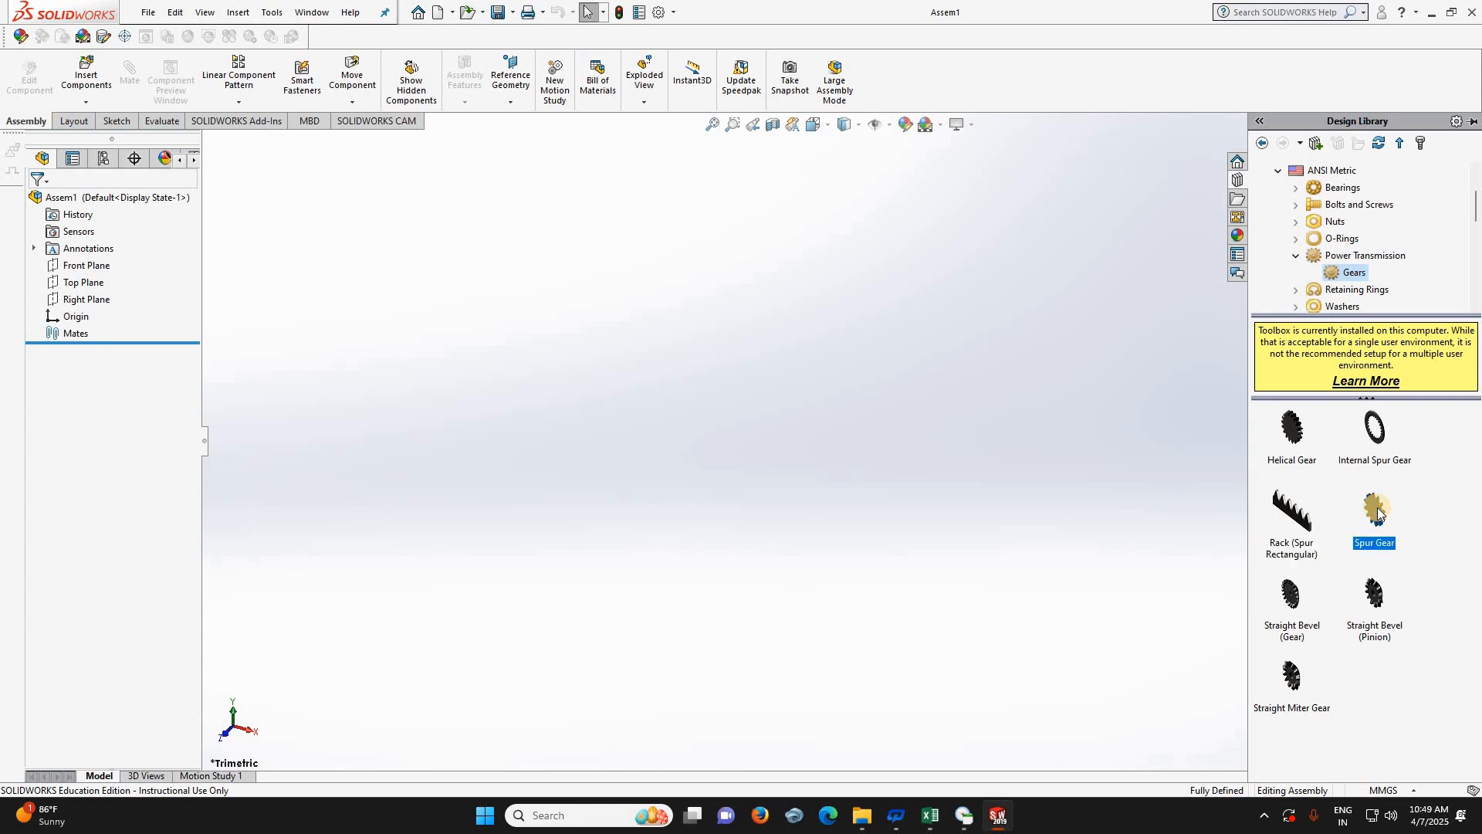
{"action": "left_click_drag", "start_coordinate": [1379, 512], "coordinate": [606, 424]}
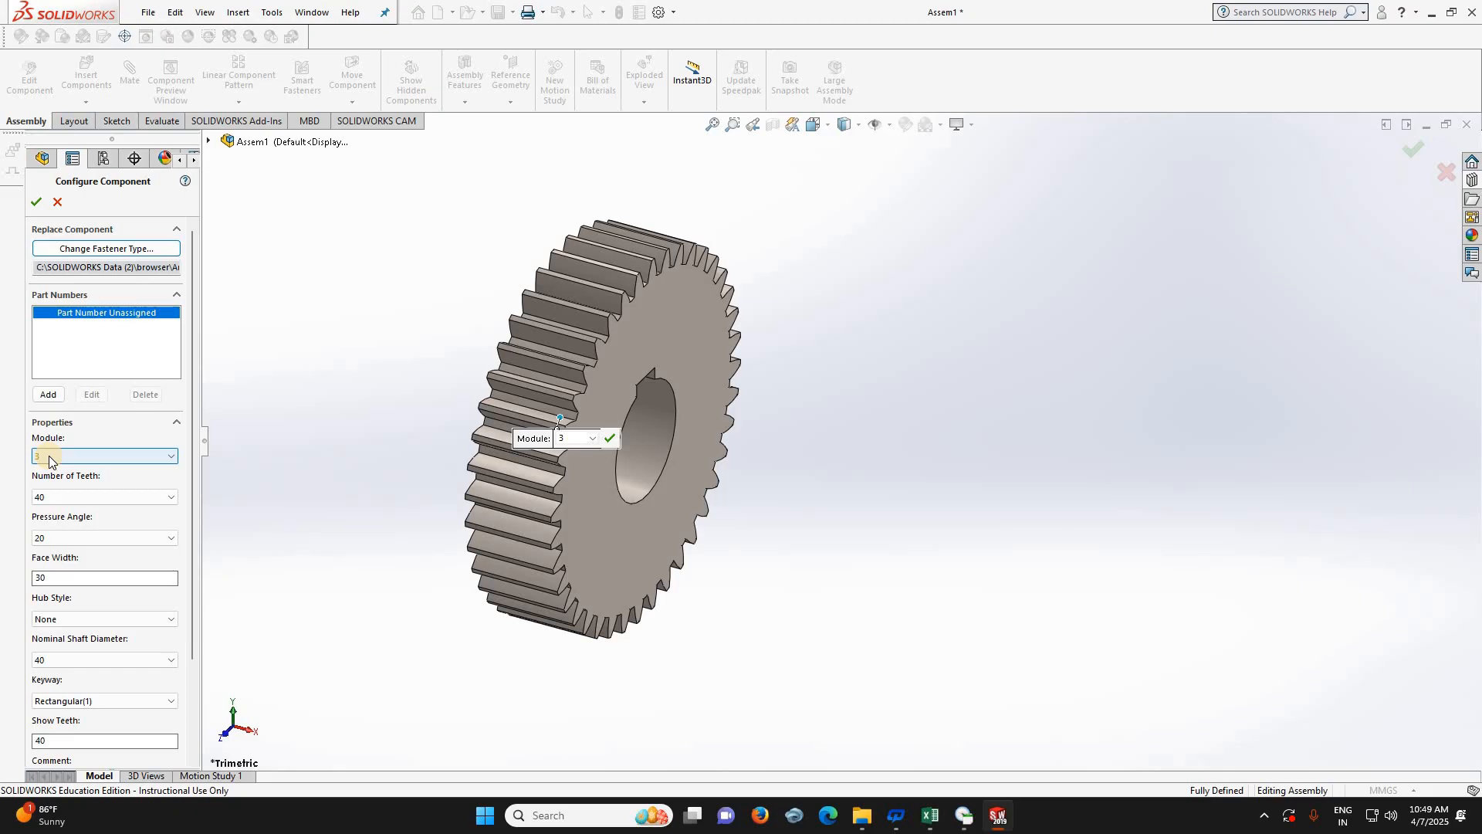
- Set the spur gear's nominal shaft diameter to 35
{"action": "left_click", "coordinate": [67, 498]}
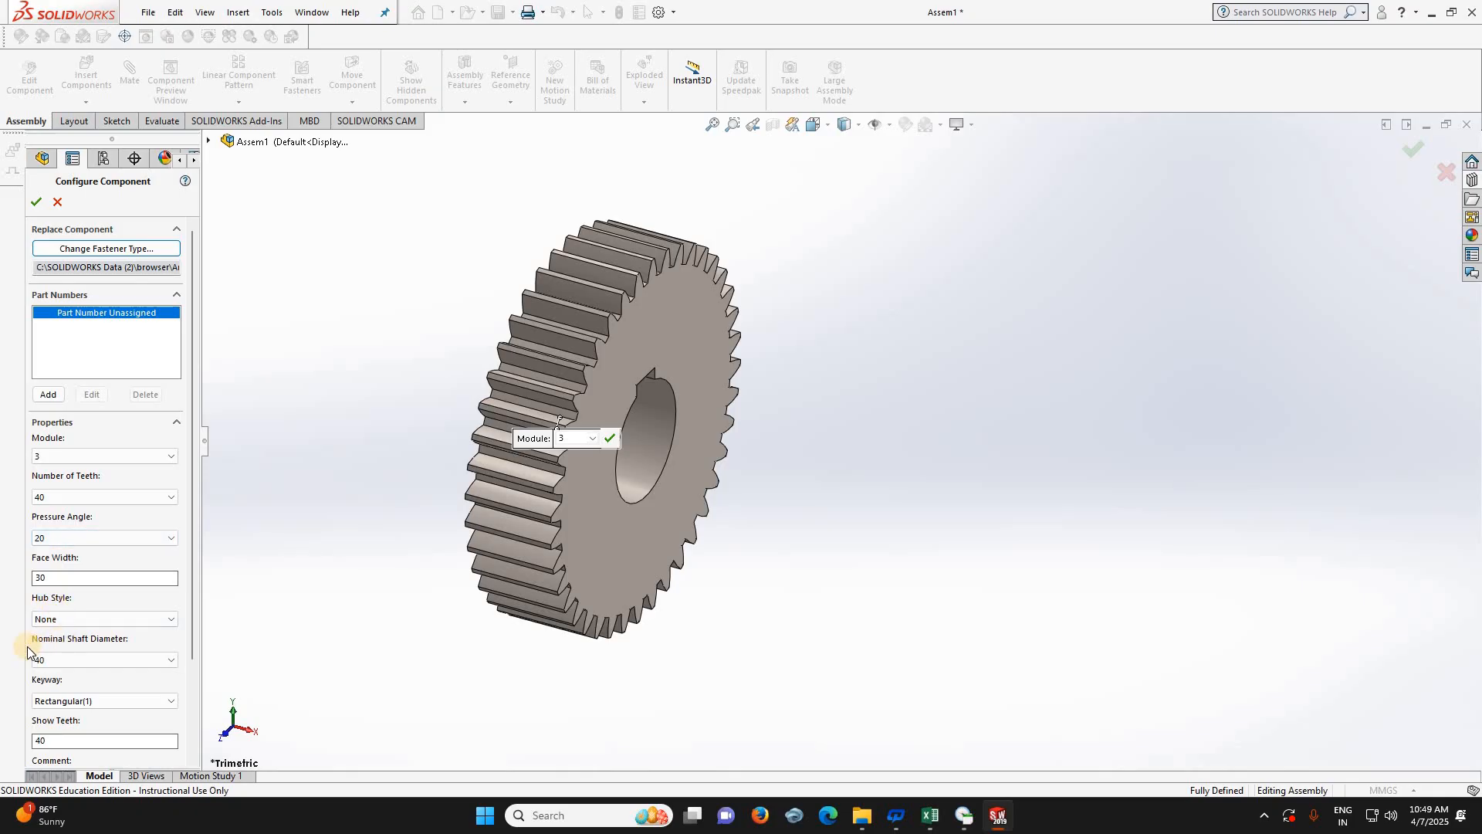
{"action": "left_click", "coordinate": [109, 657]}
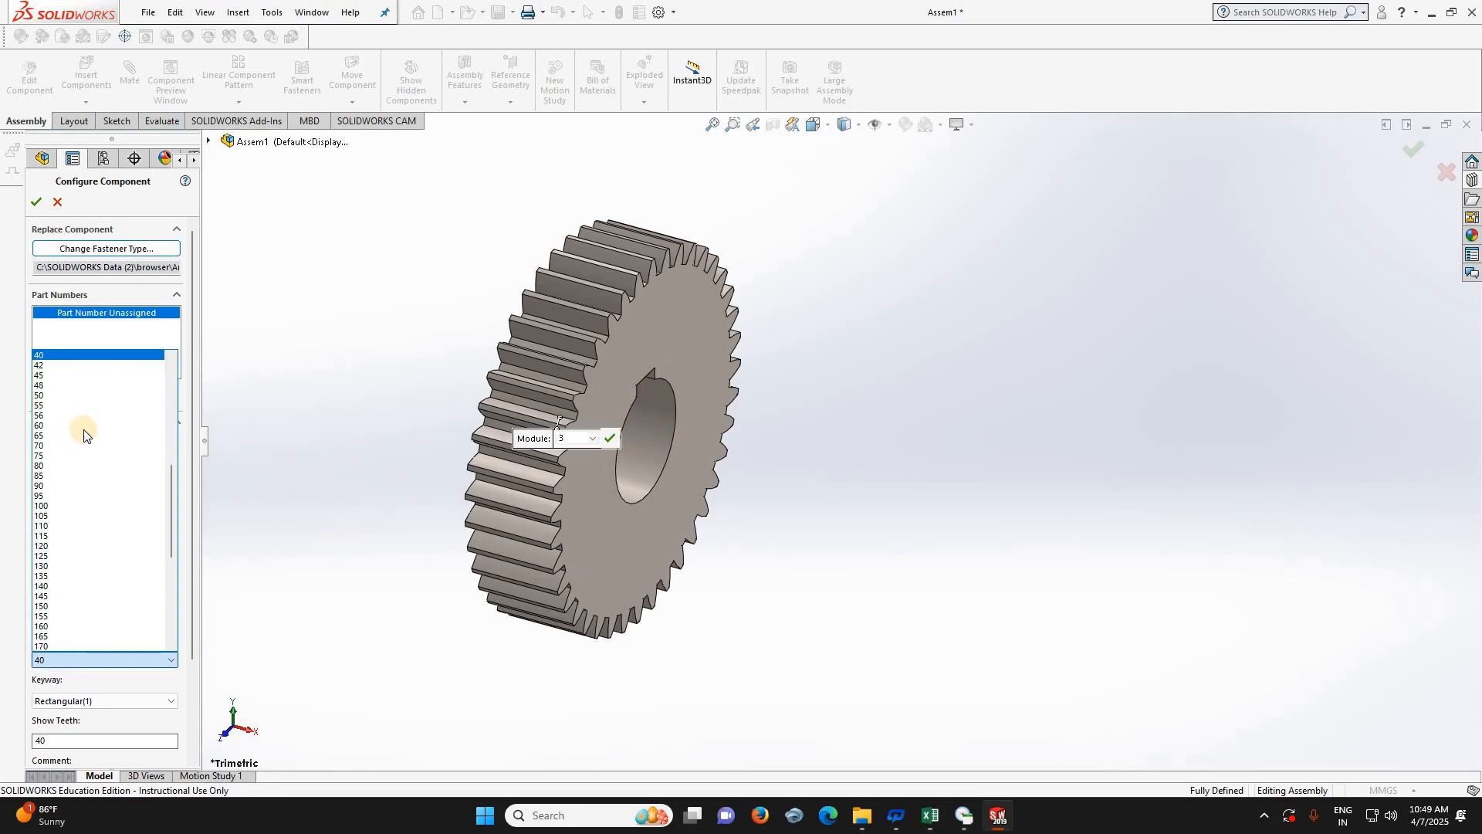
{"action": "scroll", "coordinate": [73, 412], "scroll_direction": "up", "scroll_amount": 2}
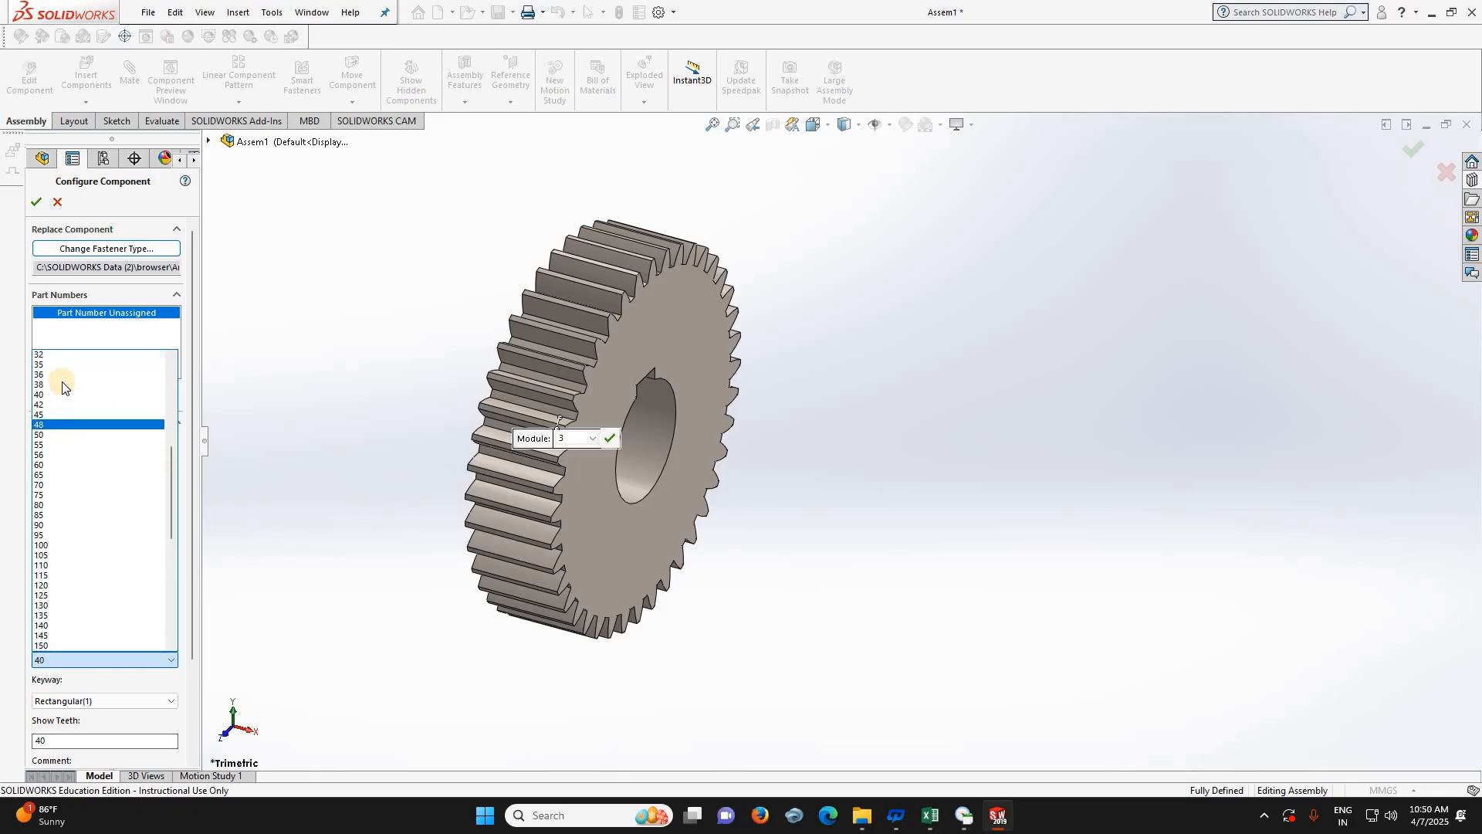
{"action": "left_click", "coordinate": [62, 376]}
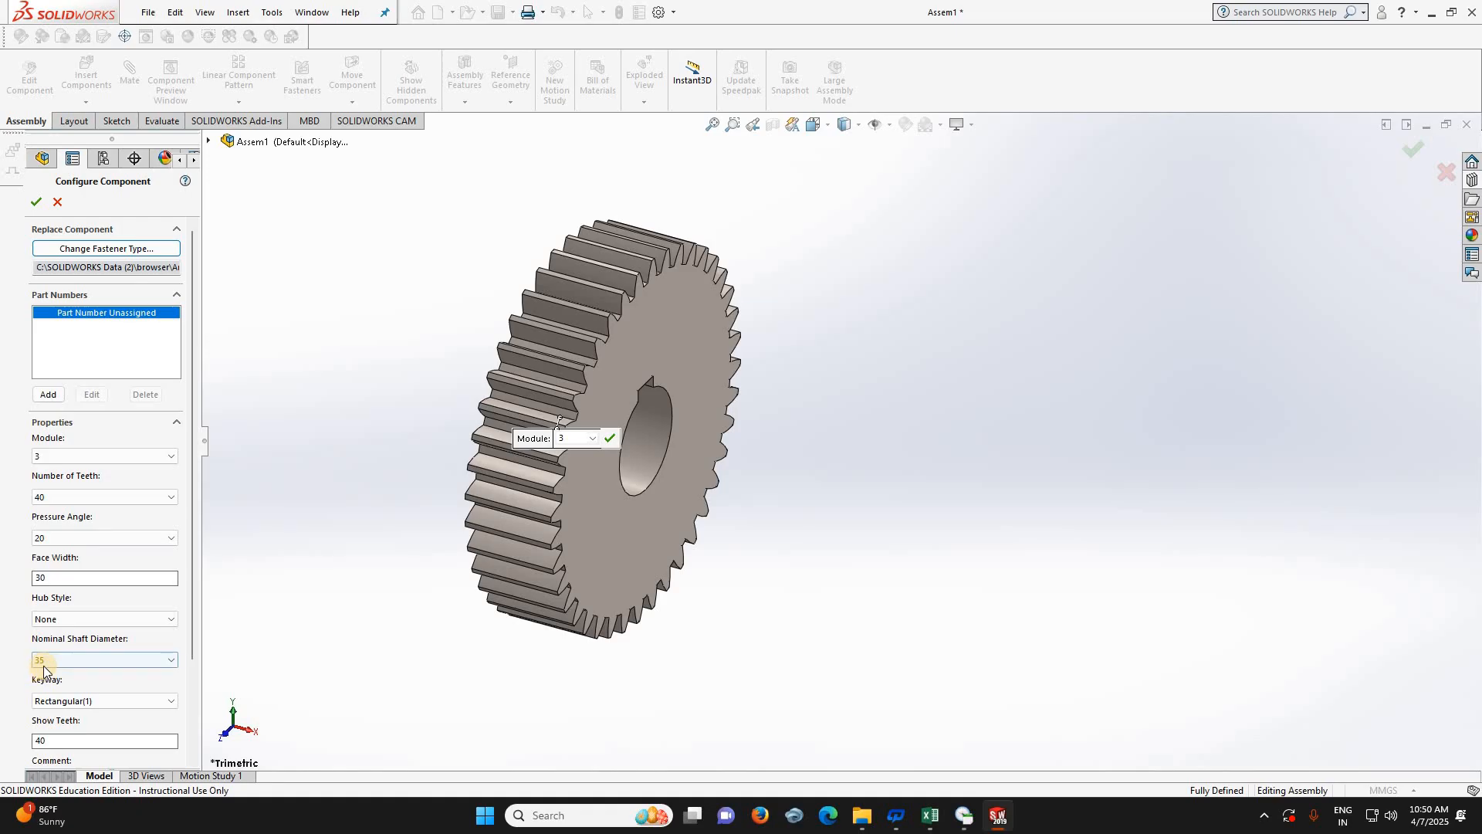
- Try the Rectangular(2) keyway on the spur gear and set it back to Rectangular(1)
{"action": "left_click", "coordinate": [103, 706]}
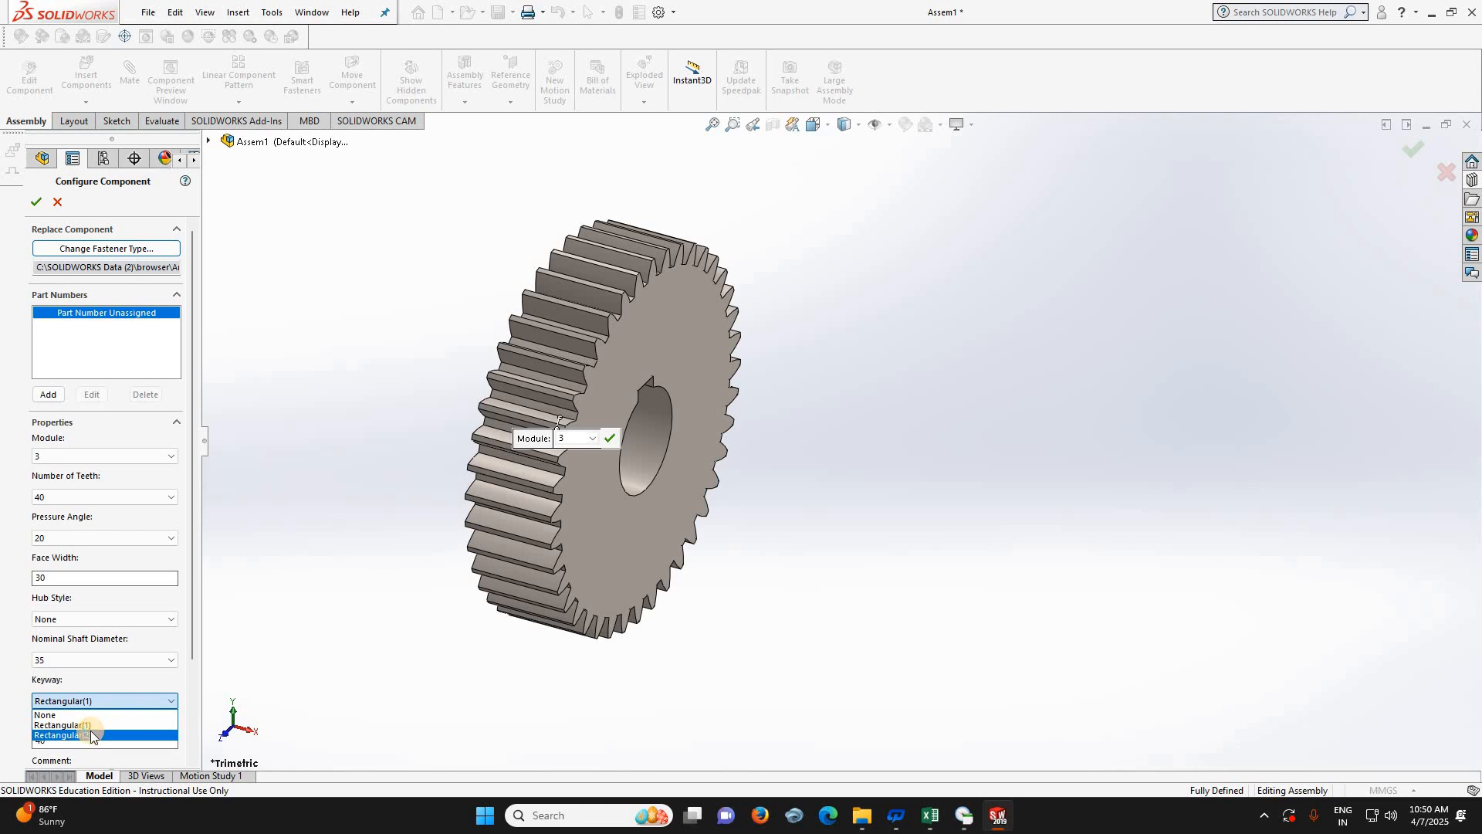
{"action": "left_click", "coordinate": [91, 735]}
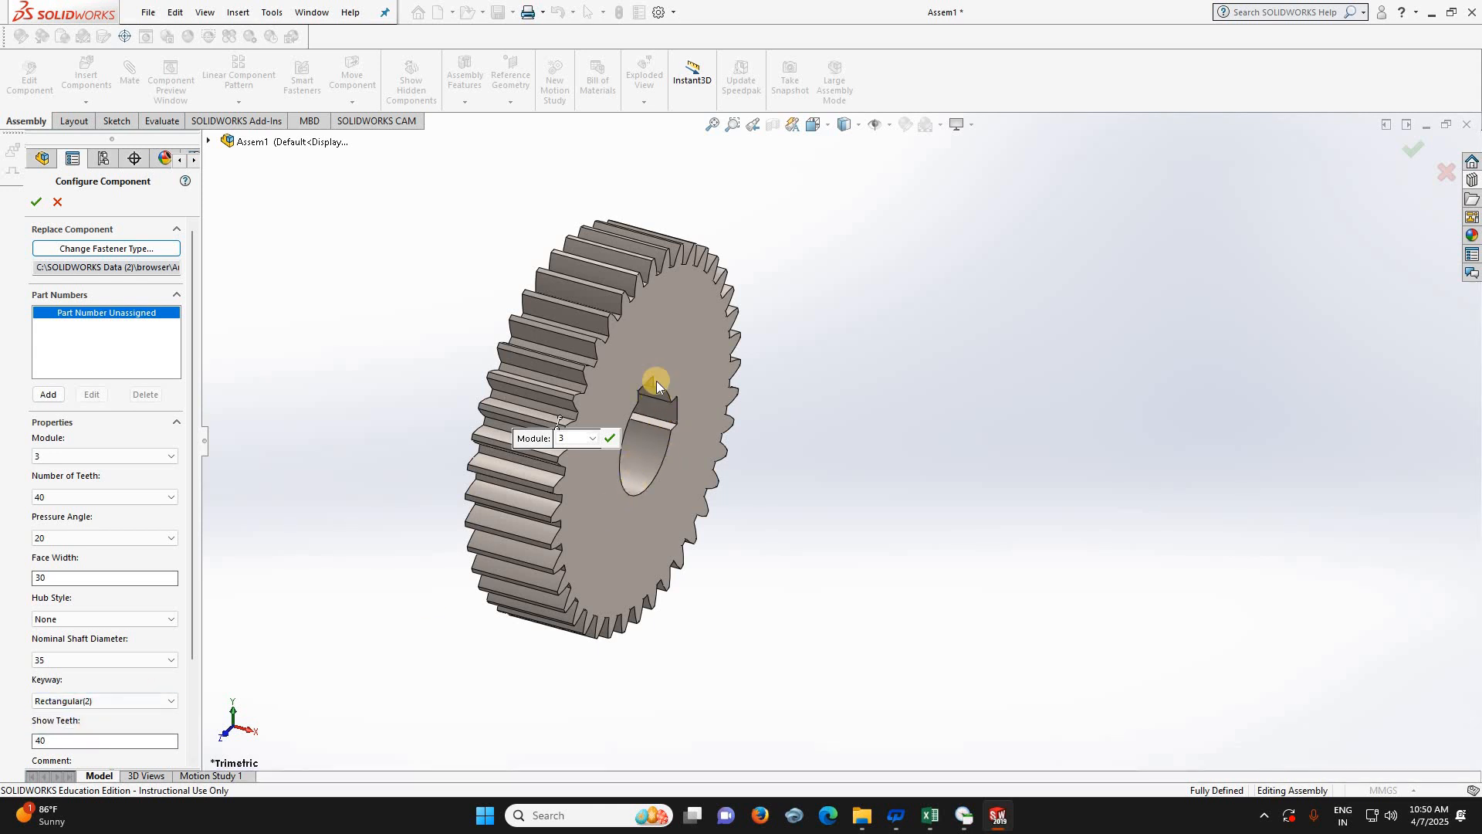
{"action": "left_click", "coordinate": [83, 702]}
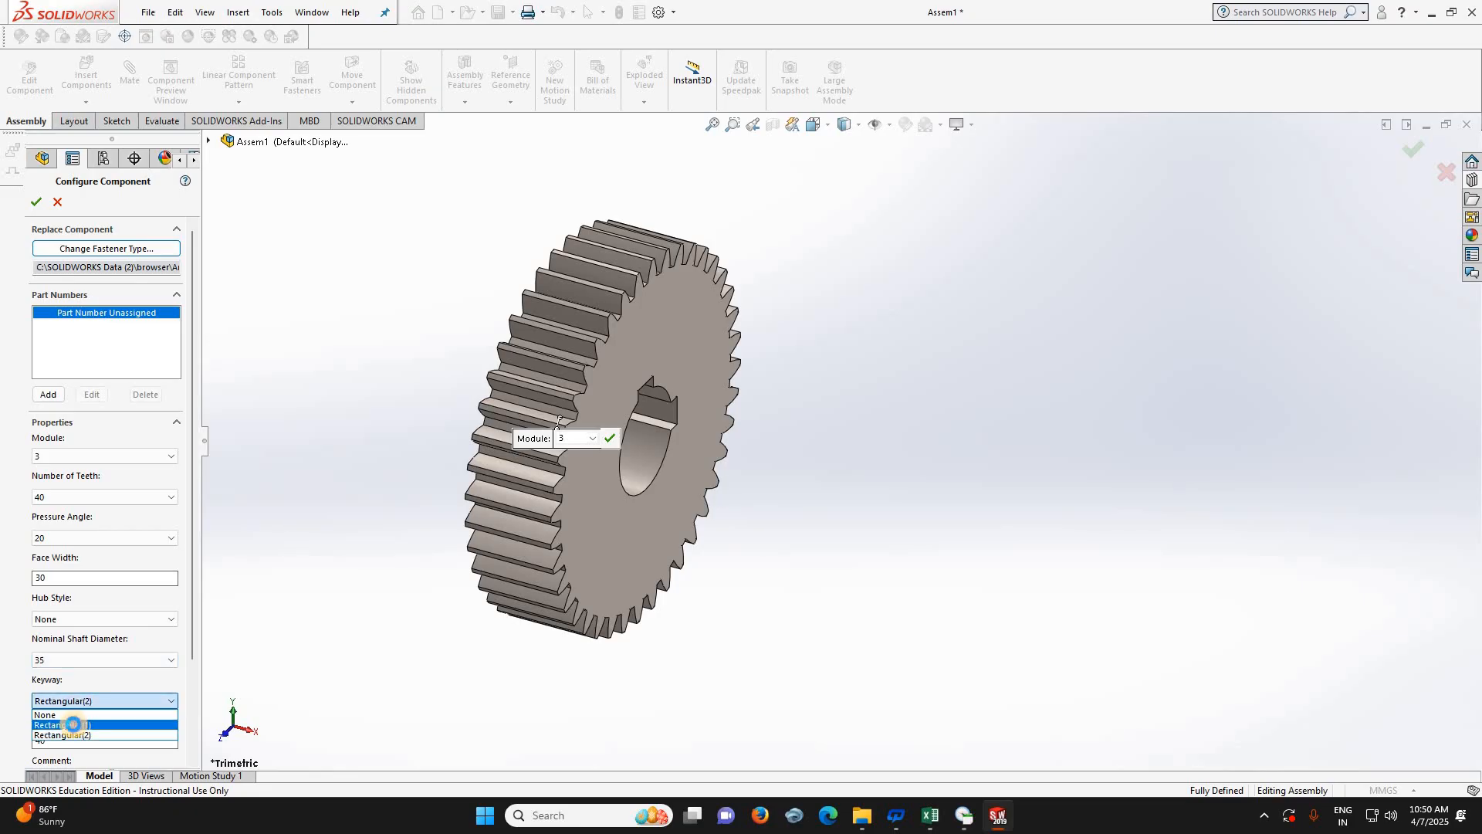
{"action": "left_click", "coordinate": [74, 725]}
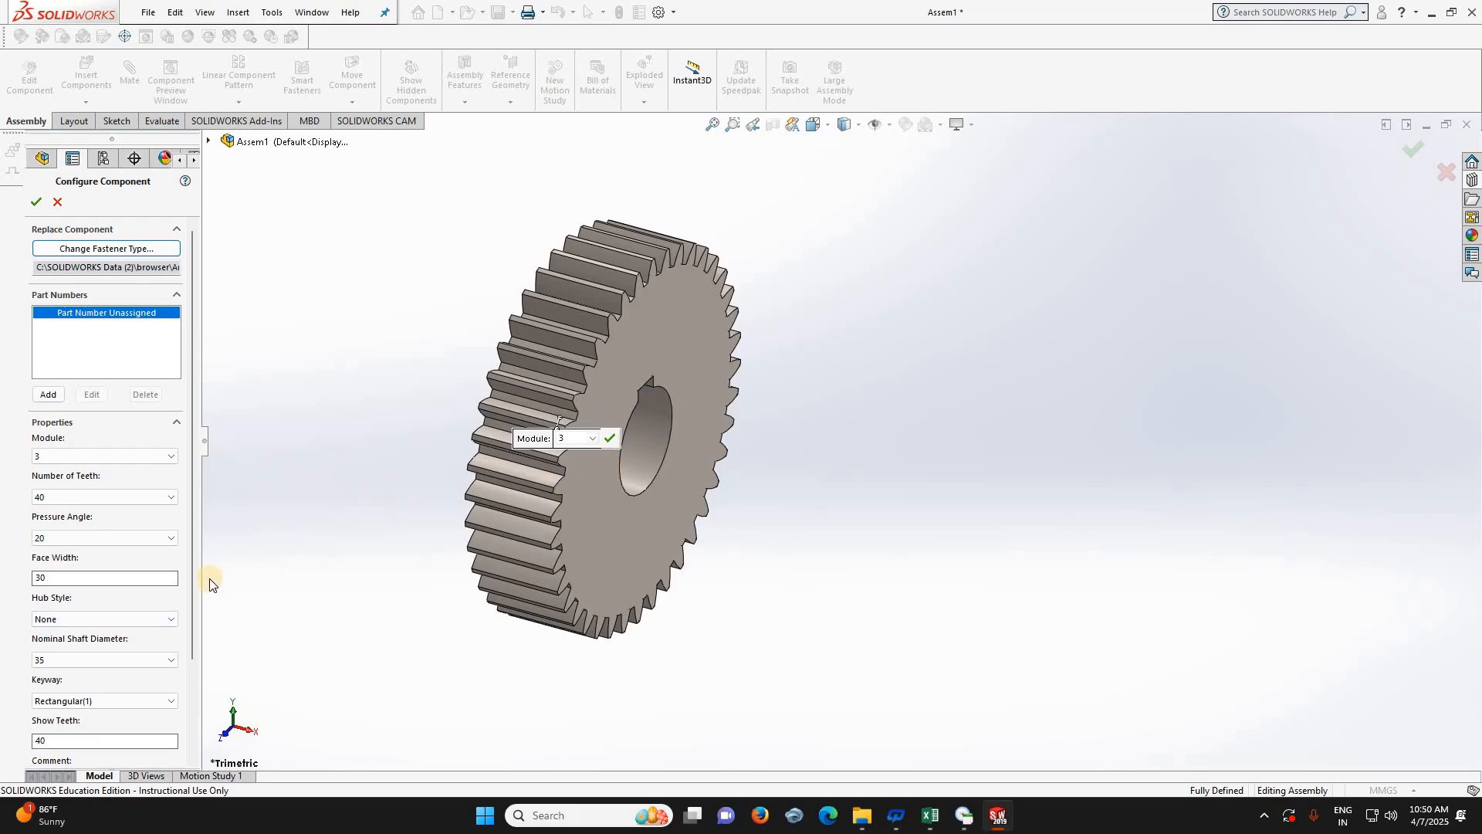
{"action": "left_click", "coordinate": [63, 660]}
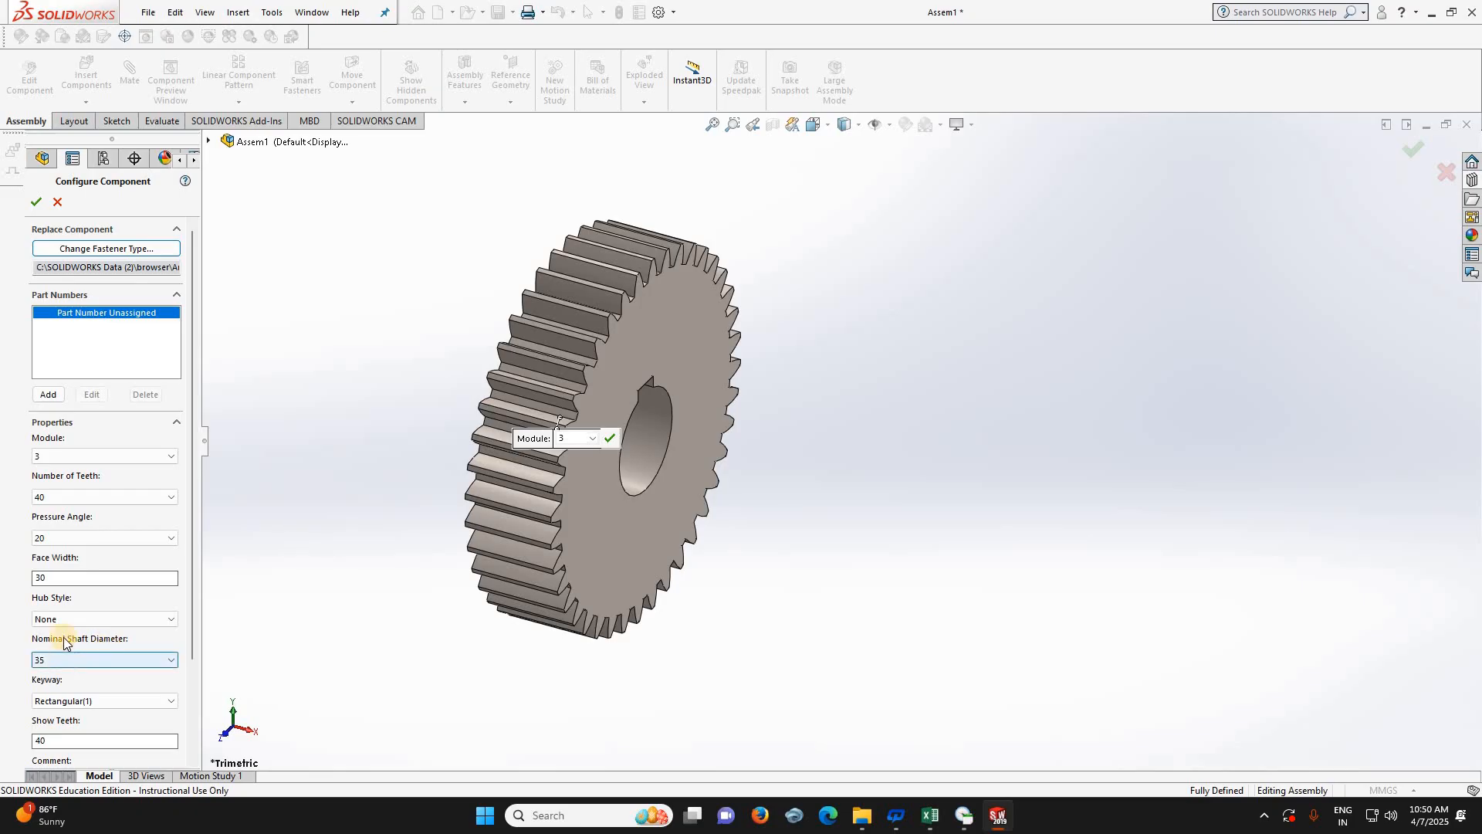
{"action": "left_click", "coordinate": [52, 540]}
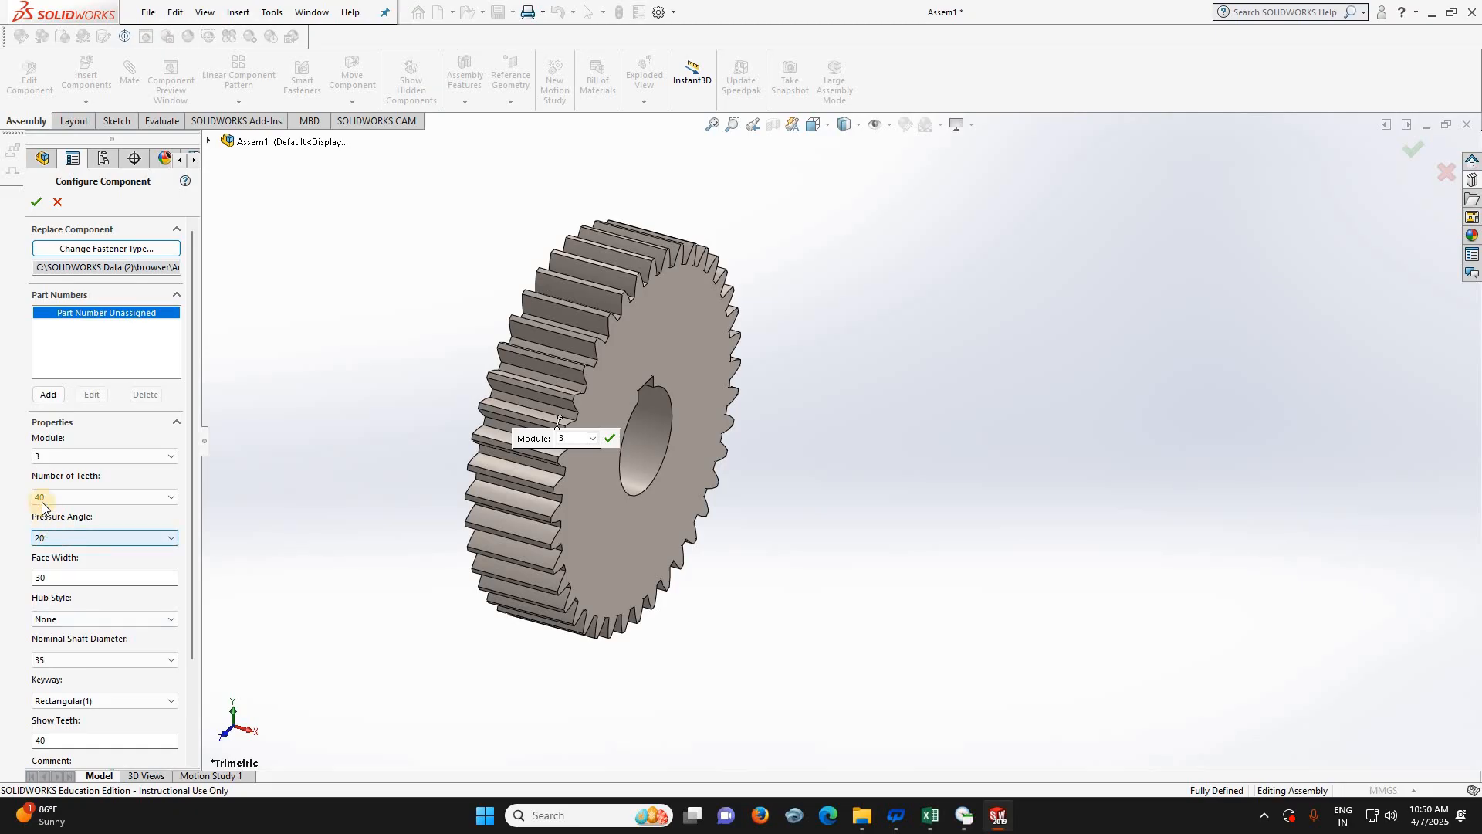
{"action": "left_click", "coordinate": [54, 500]}
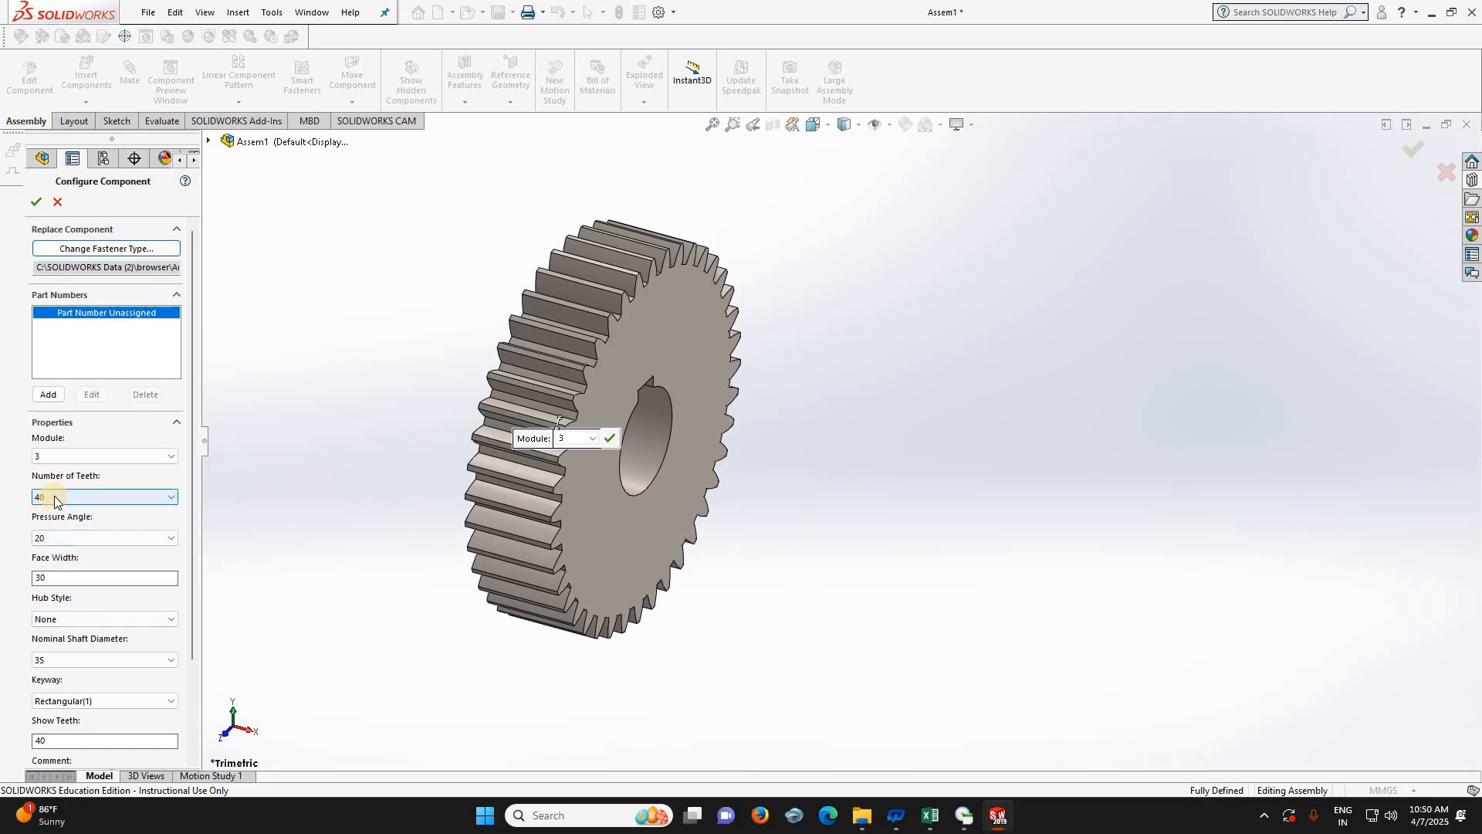
{"action": "left_click", "coordinate": [56, 500]}
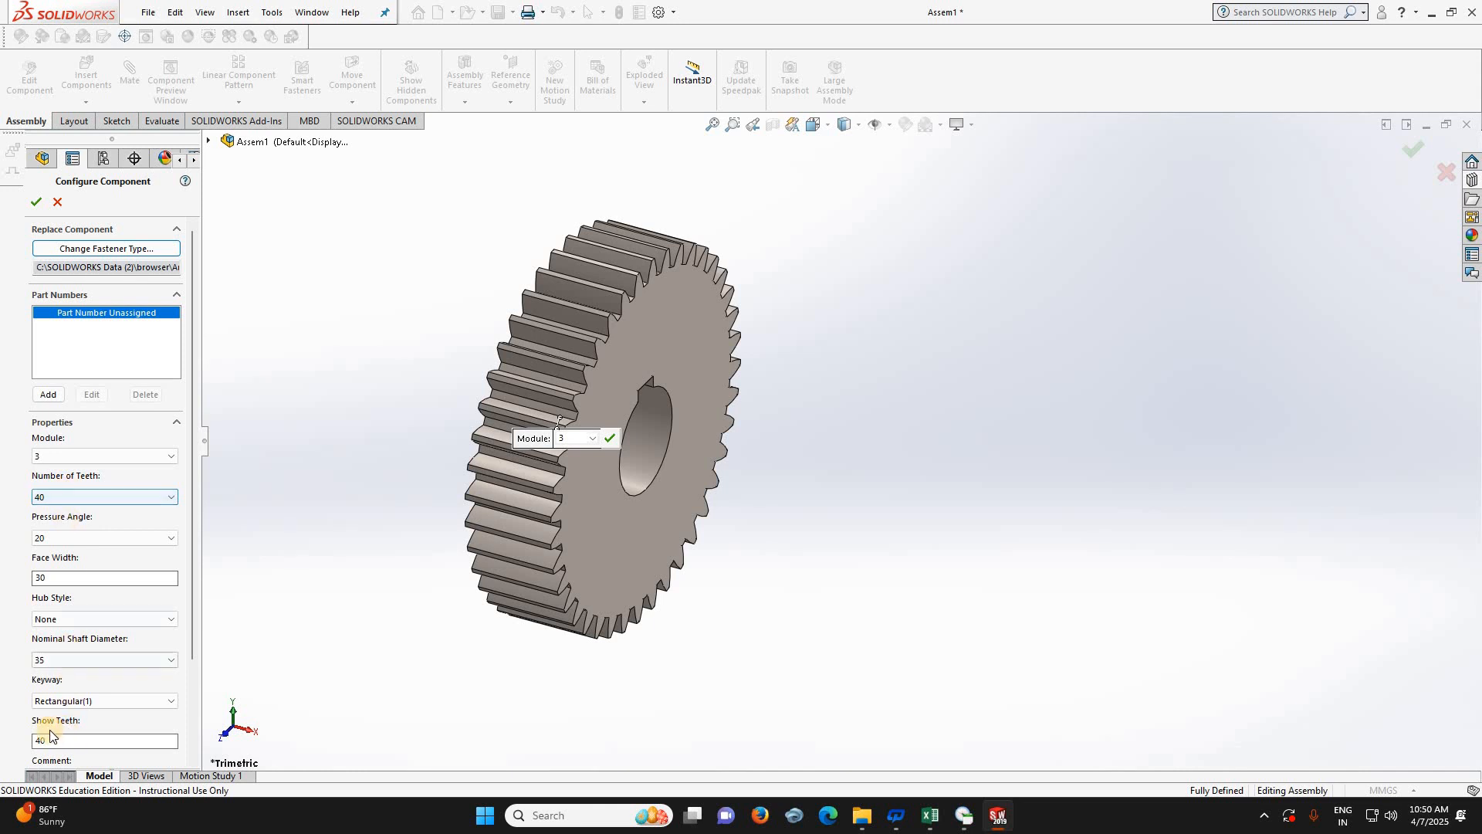
{"action": "left_click", "coordinate": [88, 739]}
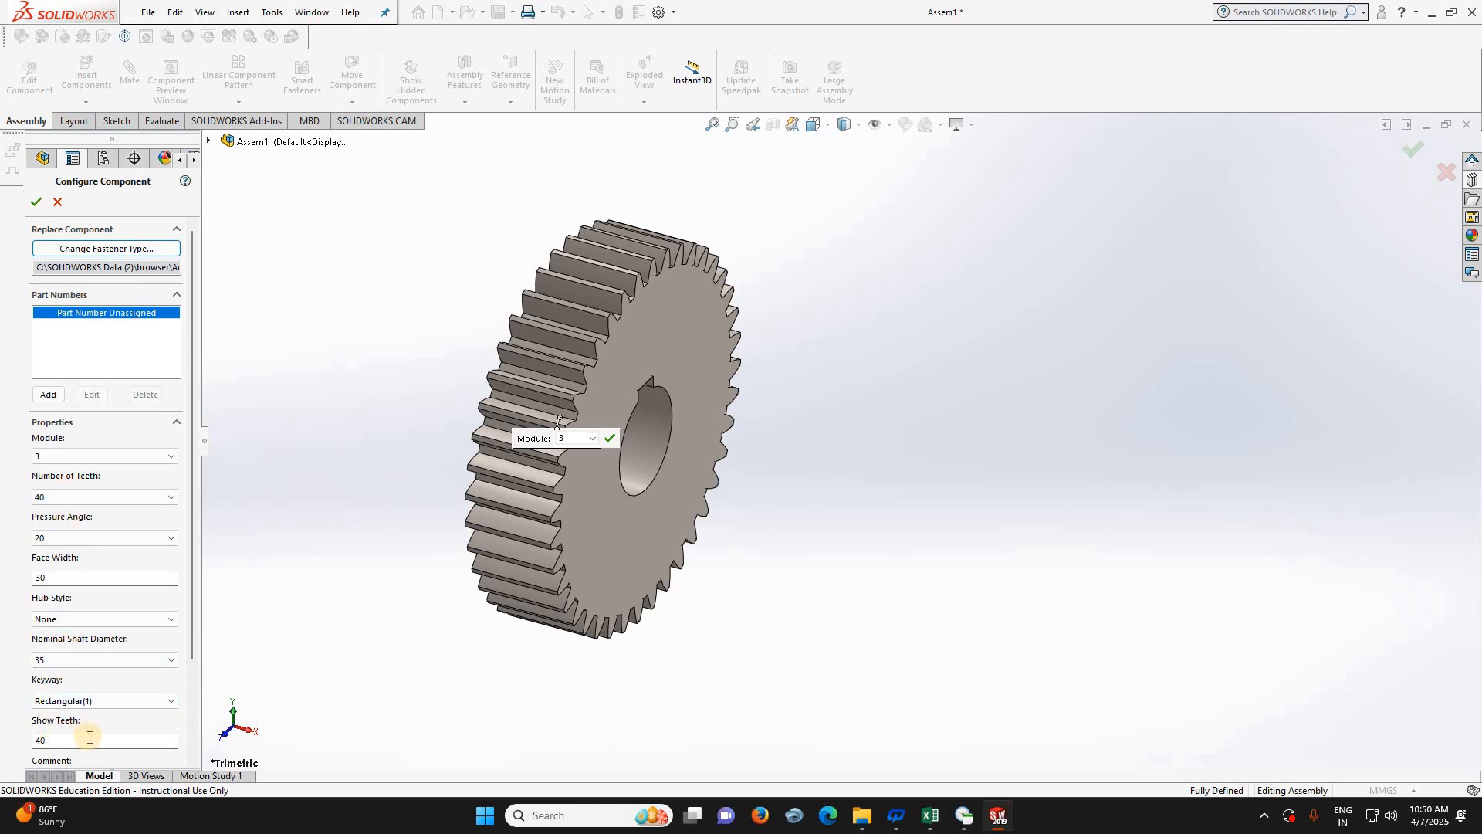
- Accept the spur gear configuration, place a second copy beside the first gear and finish inserting
{"action": "left_click", "coordinate": [36, 203]}
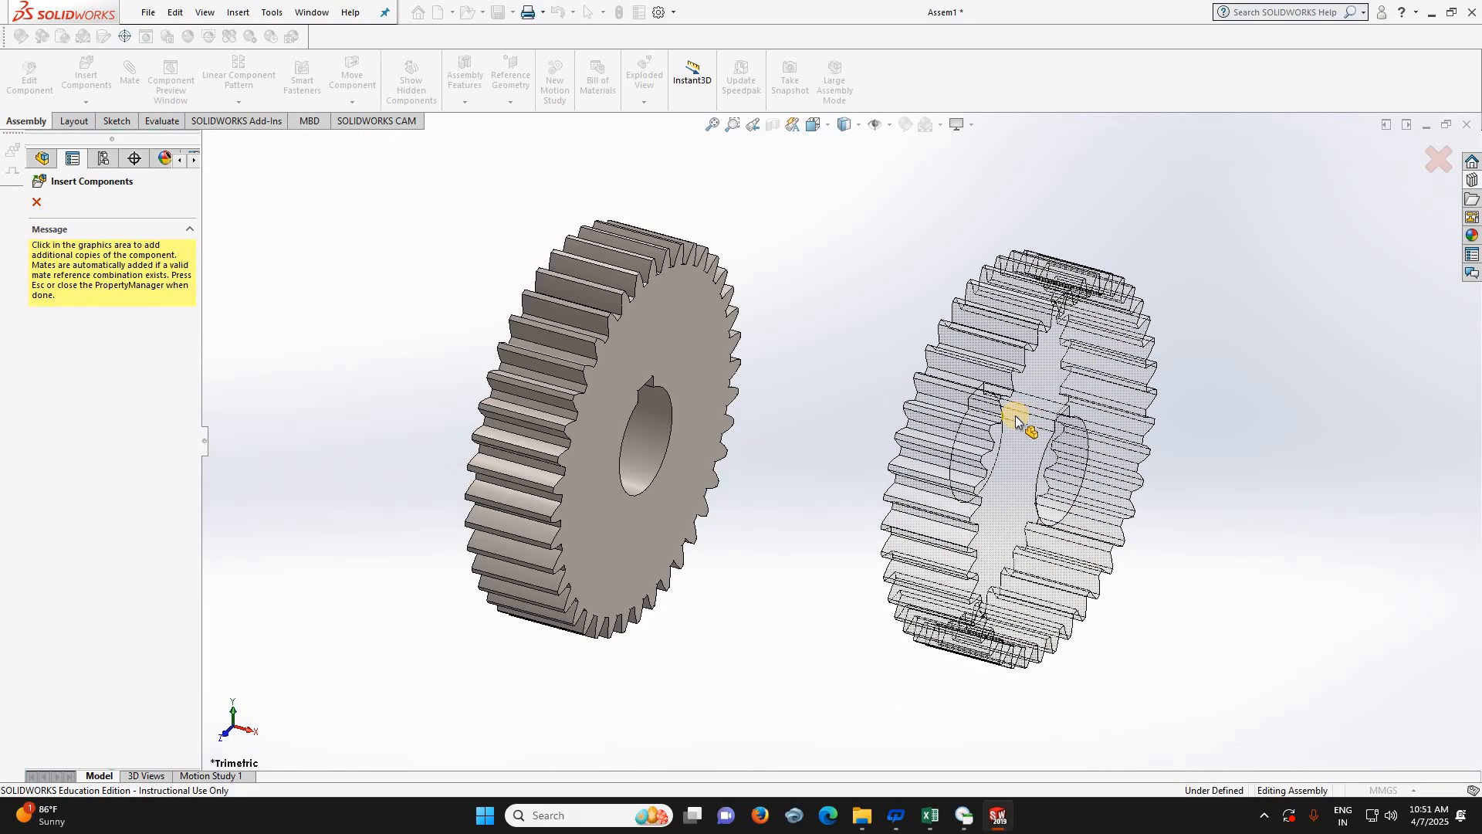
{"action": "left_click", "coordinate": [995, 434]}
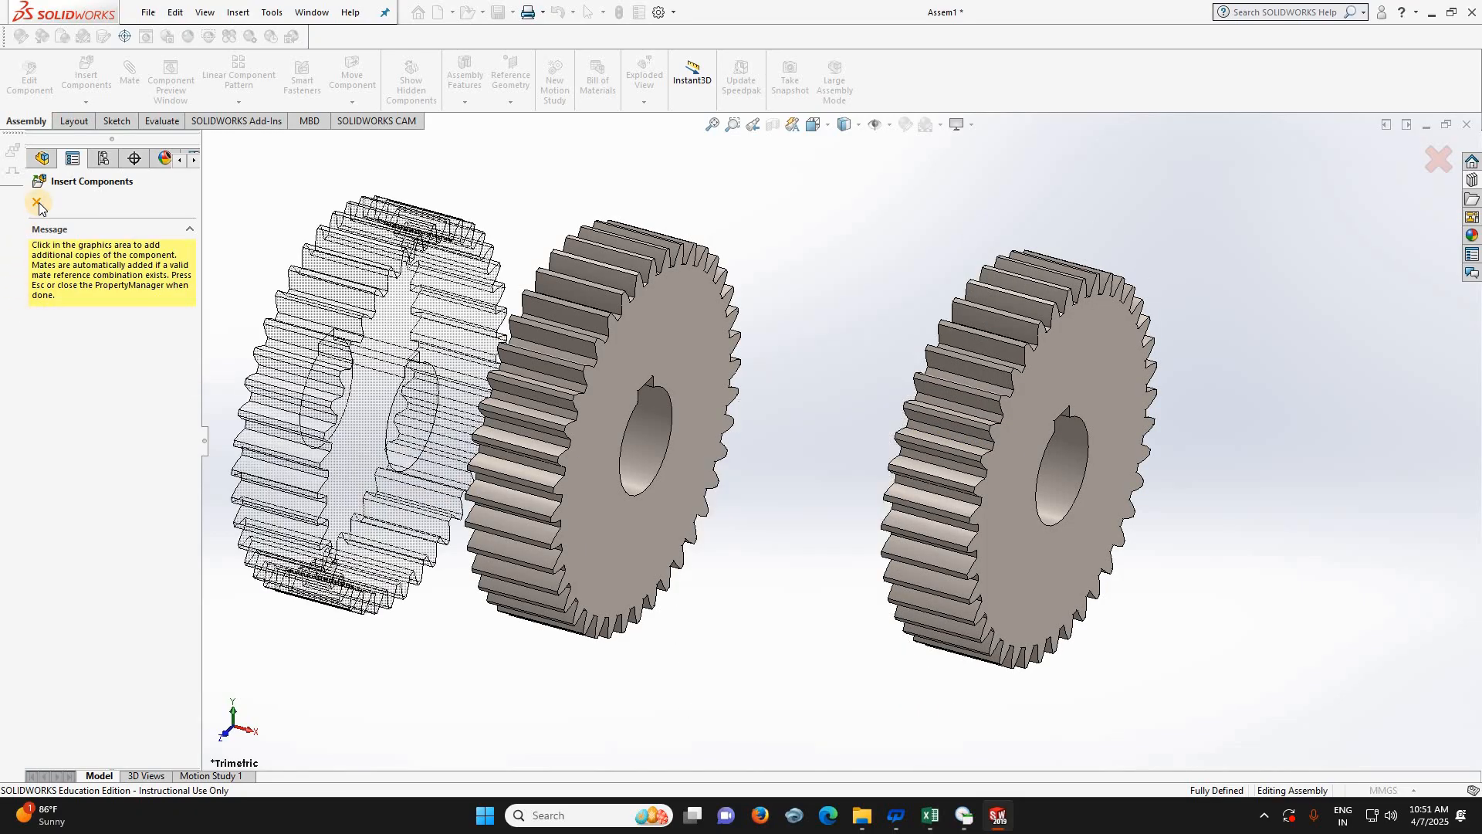
{"action": "left_click", "coordinate": [37, 203]}
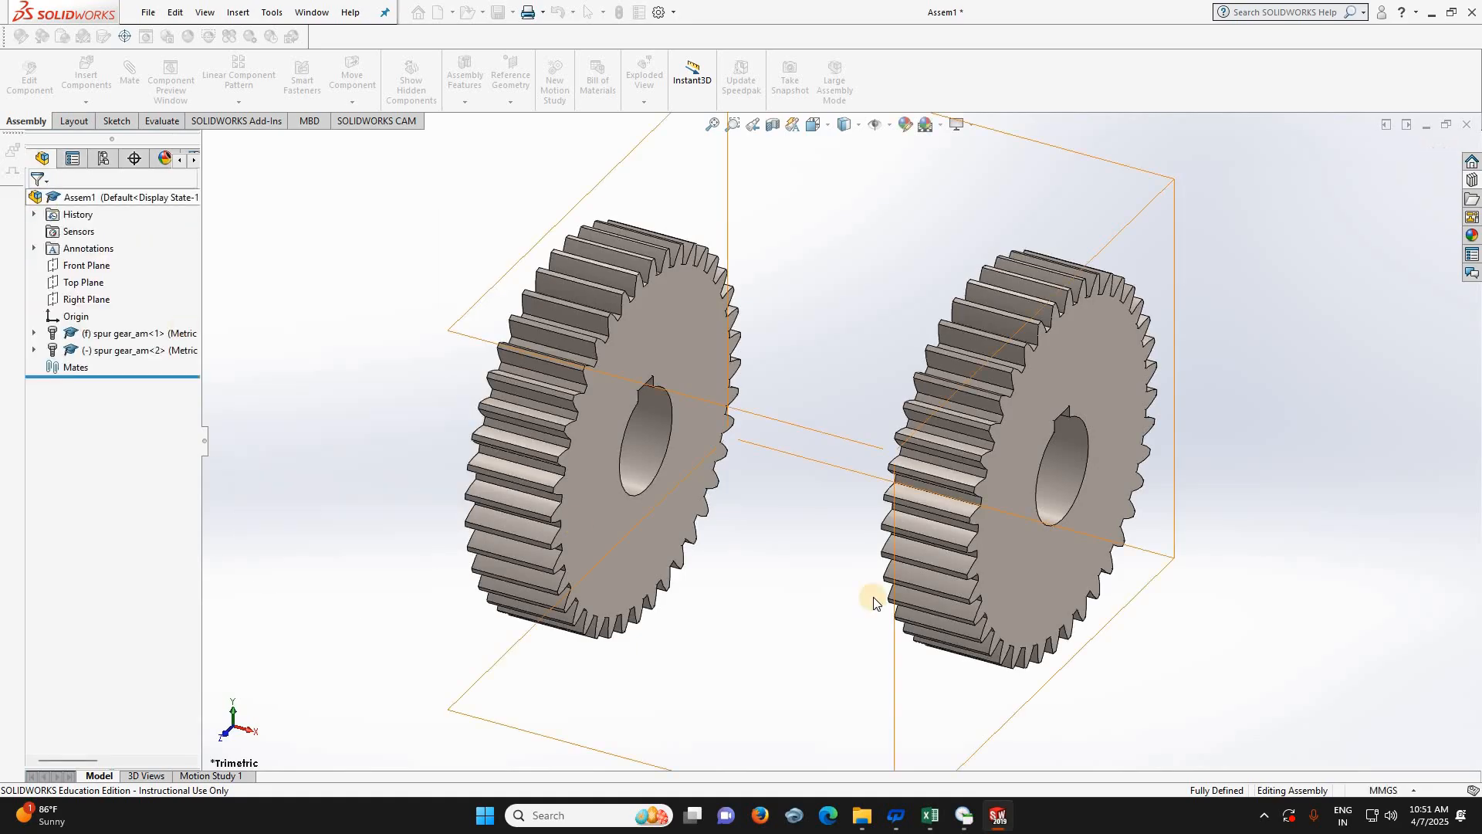
- Edit the second spur gear's Toolbox definition and set its number of teeth to 20
{"action": "left_click", "coordinate": [1000, 562]}
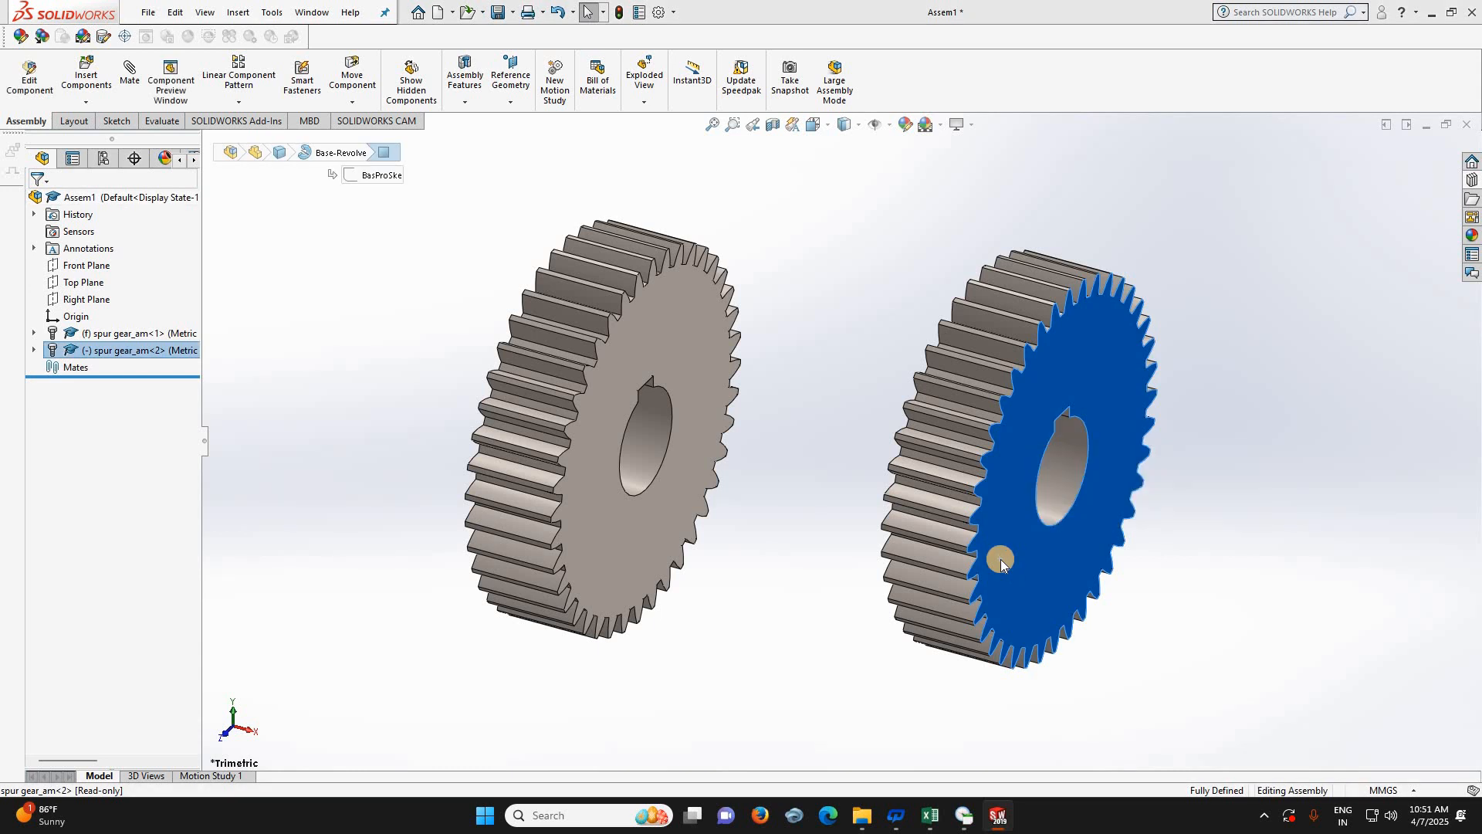
{"action": "right_click", "coordinate": [1001, 559]}
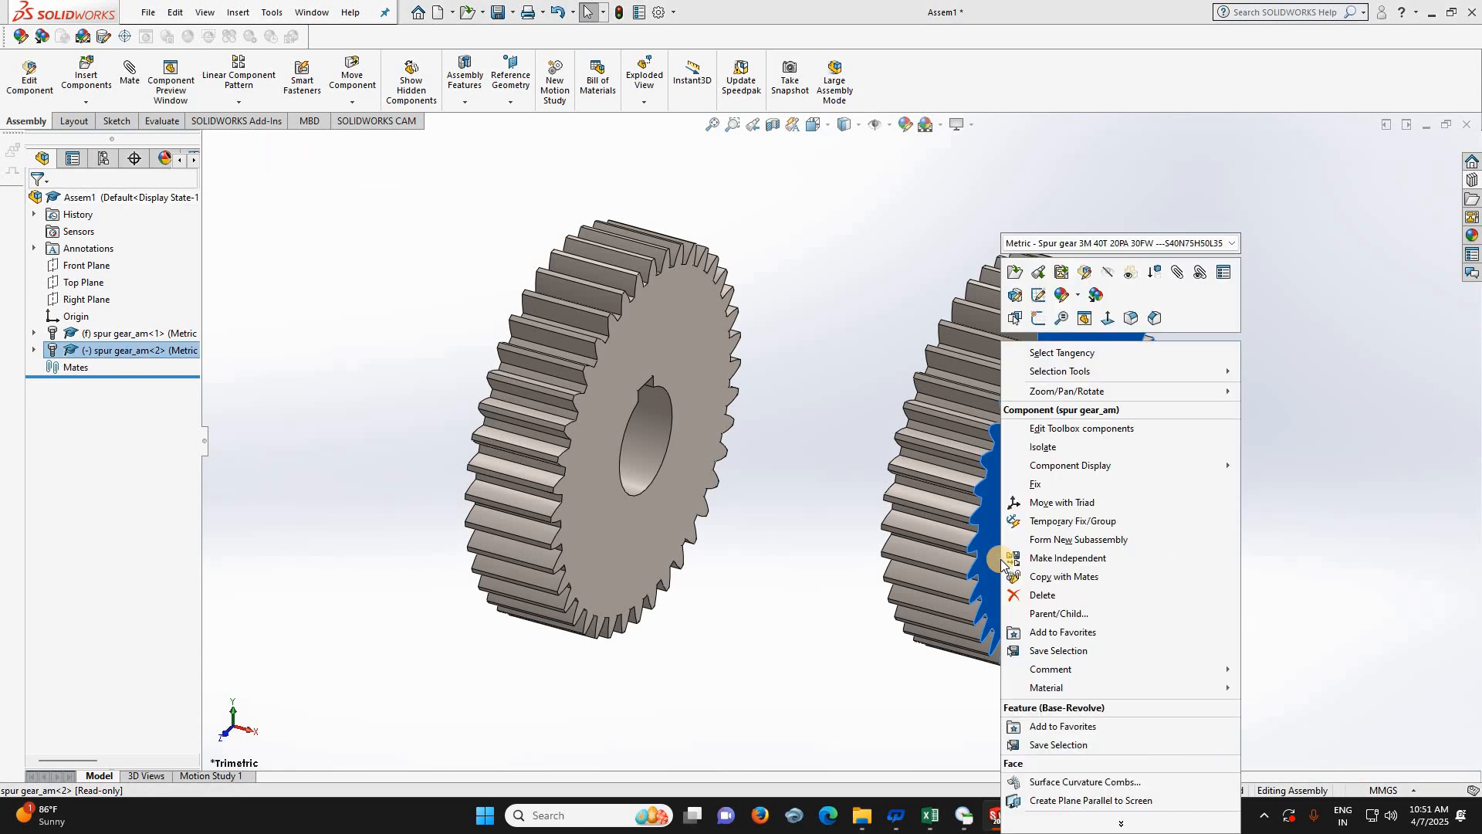
{"action": "left_click", "coordinate": [1051, 429]}
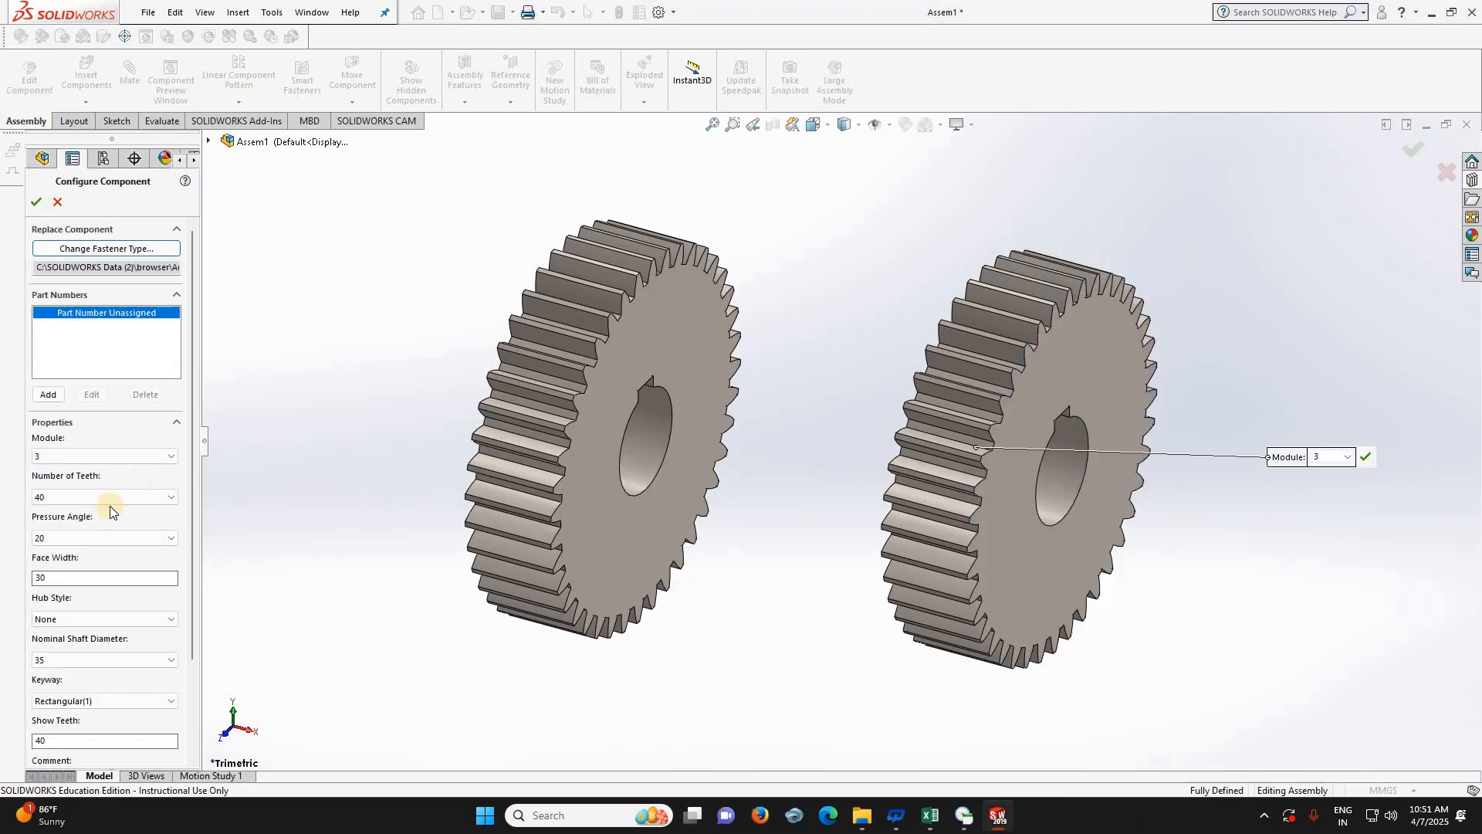
{"action": "left_click", "coordinate": [107, 500]}
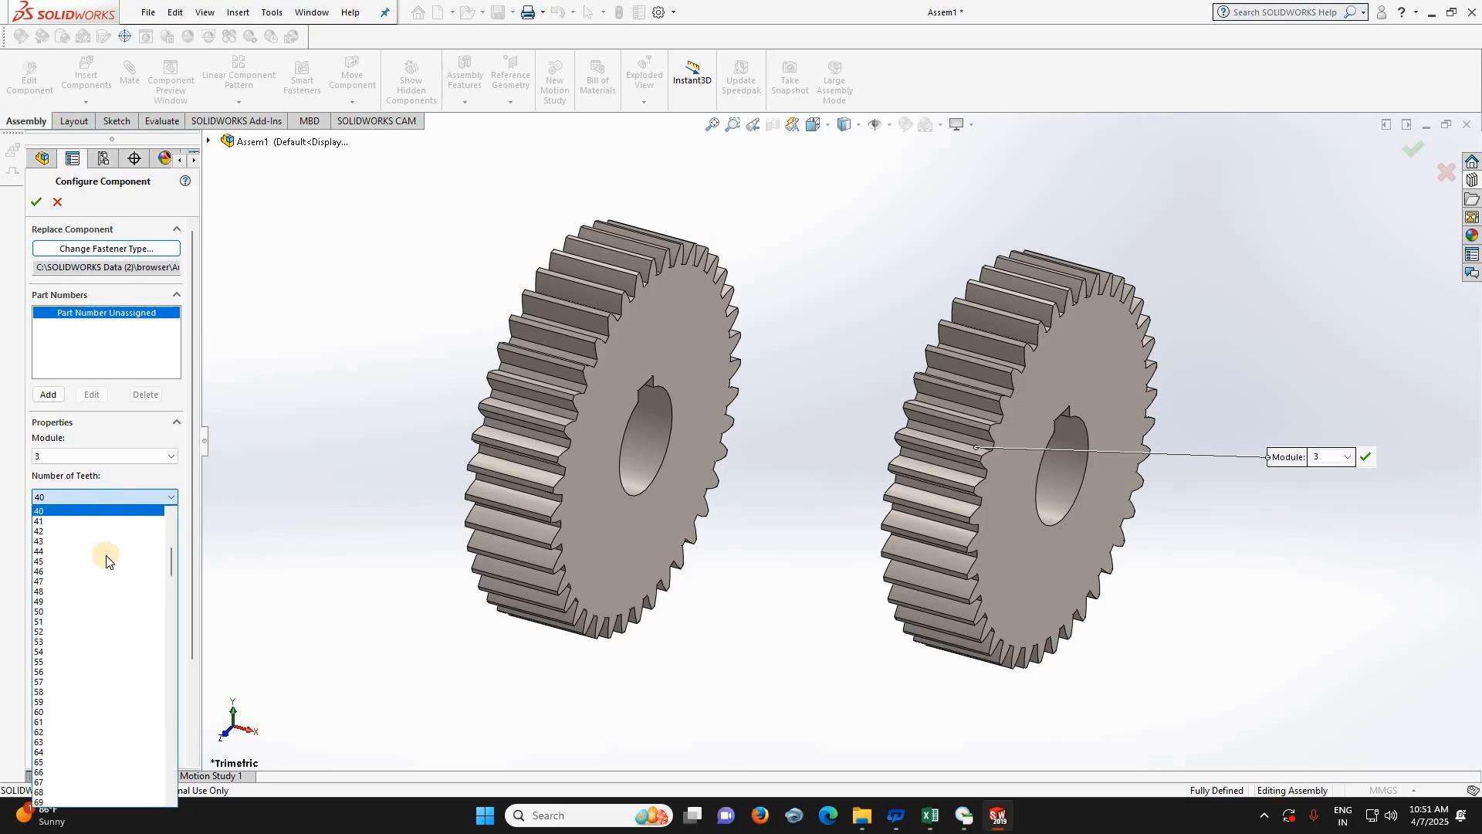
{"action": "scroll", "coordinate": [107, 555], "scroll_direction": "up", "scroll_amount": 9}
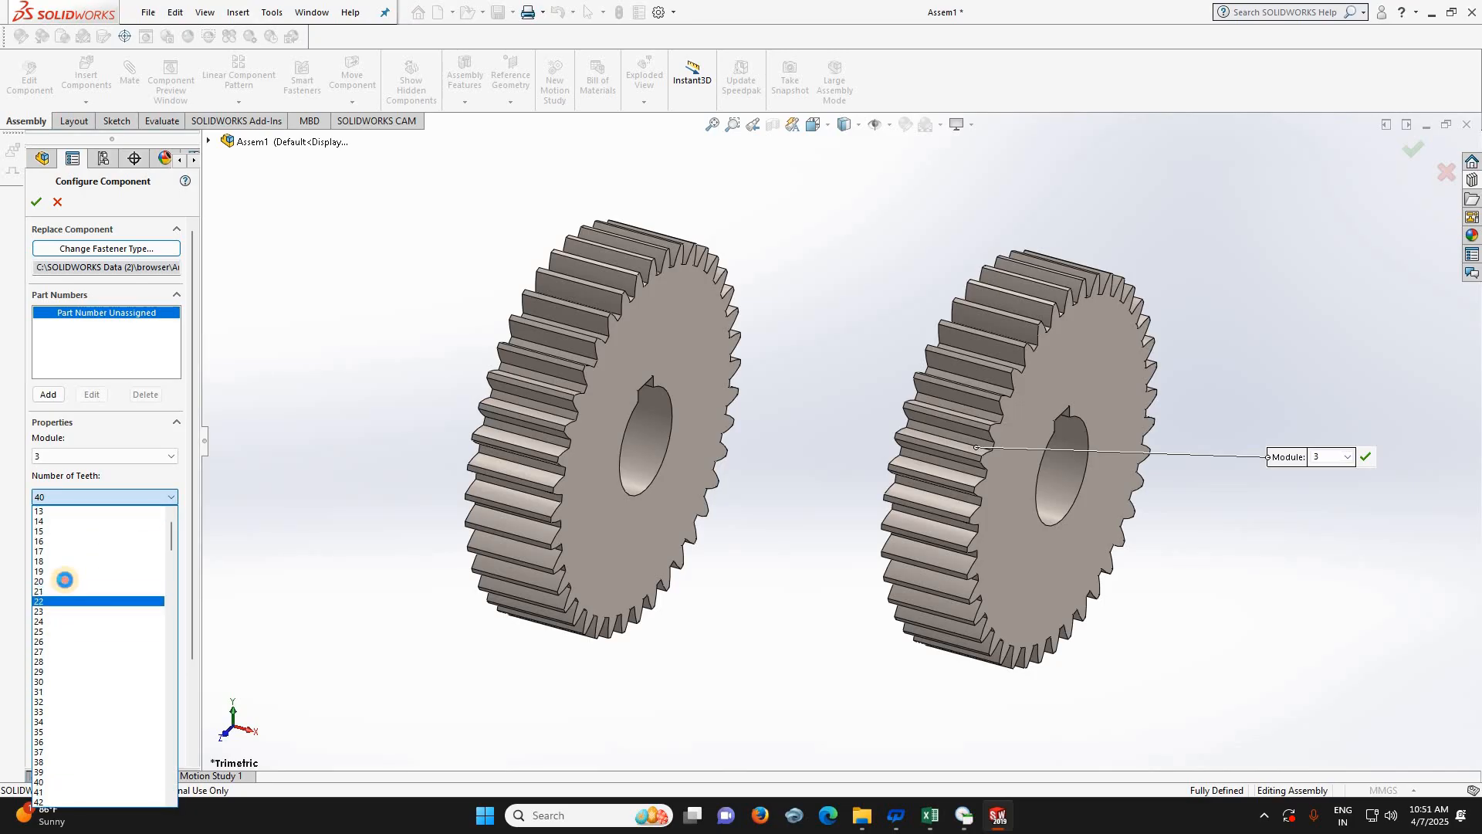
{"action": "left_click", "coordinate": [65, 580]}
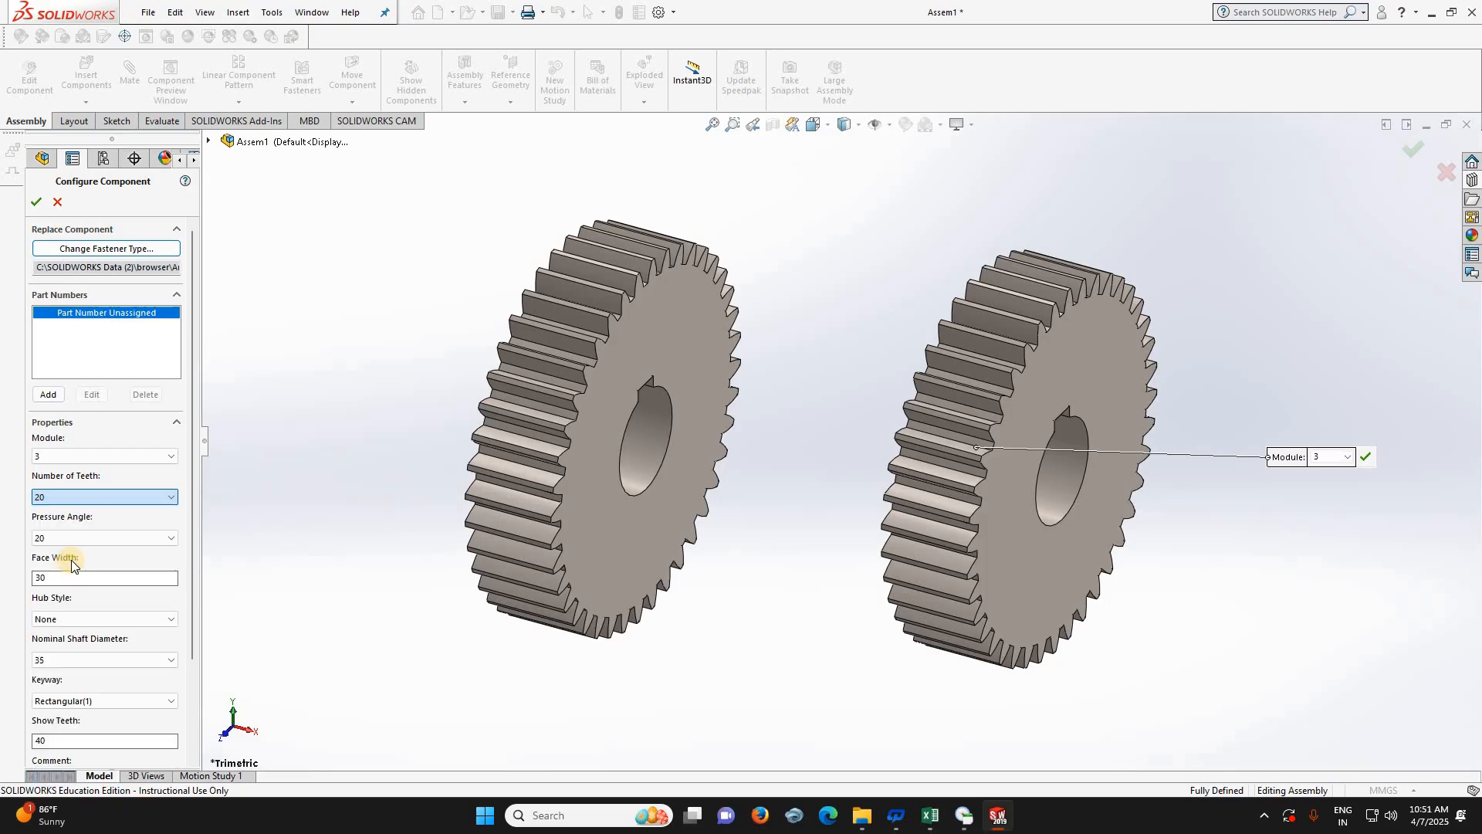
- Set the second spur gear's nominal shaft diameter to 20
{"action": "left_click", "coordinate": [66, 658]}
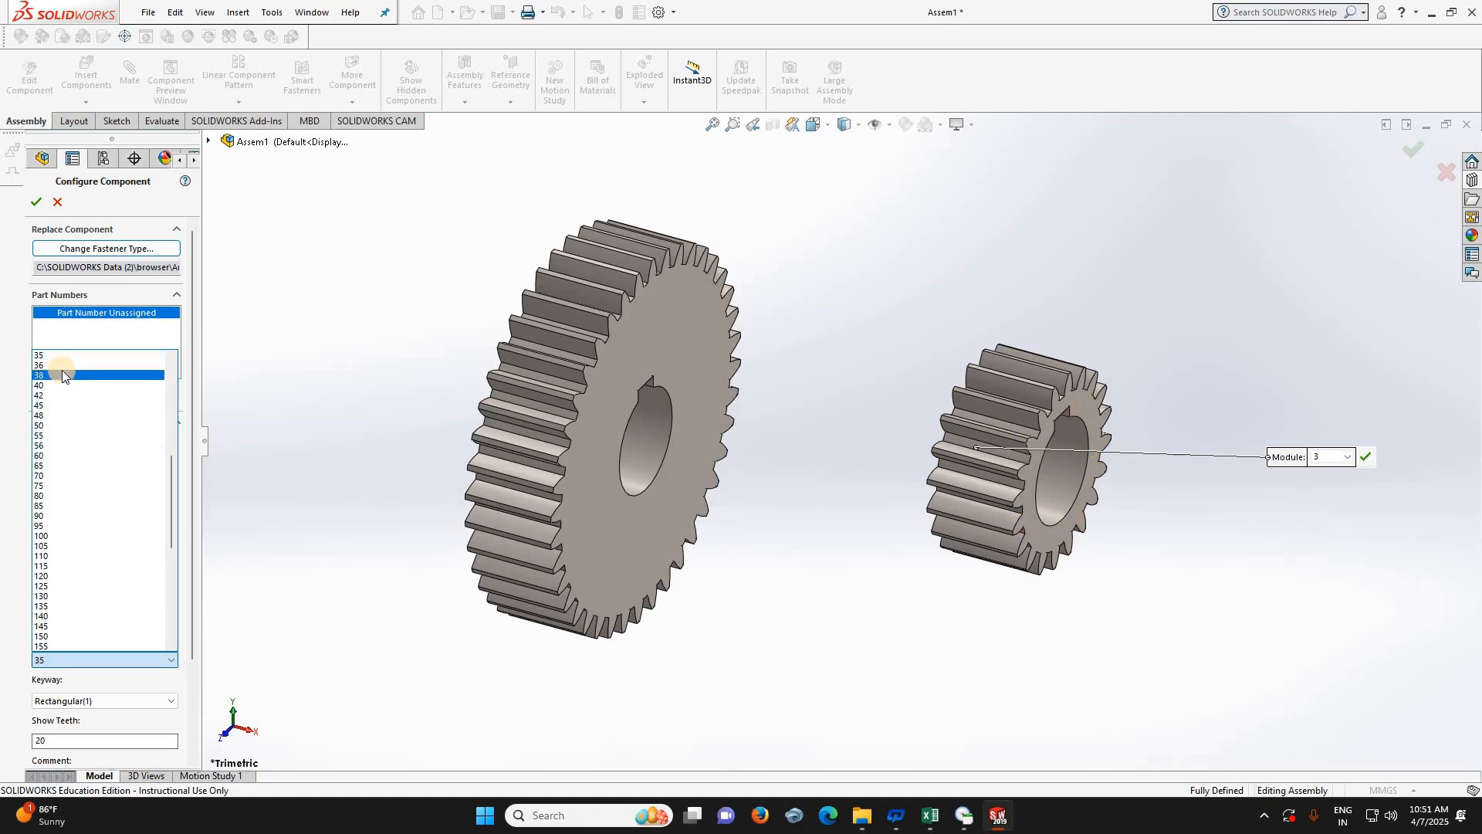
{"action": "scroll", "coordinate": [63, 370], "scroll_direction": "up", "scroll_amount": 1}
{"action": "scroll", "coordinate": [57, 391], "scroll_direction": "up", "scroll_amount": 5}
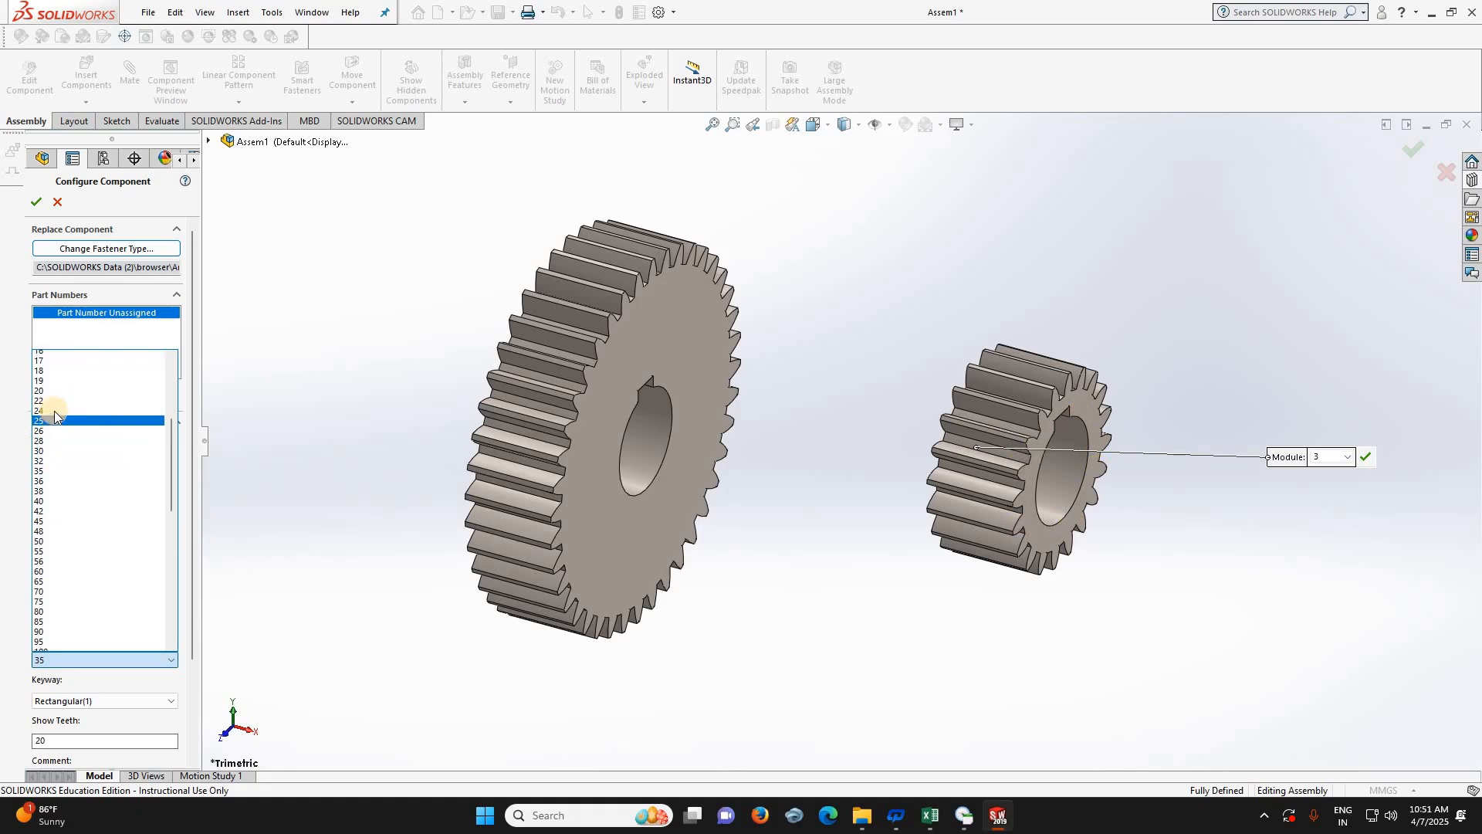
{"action": "left_click", "coordinate": [46, 425]}
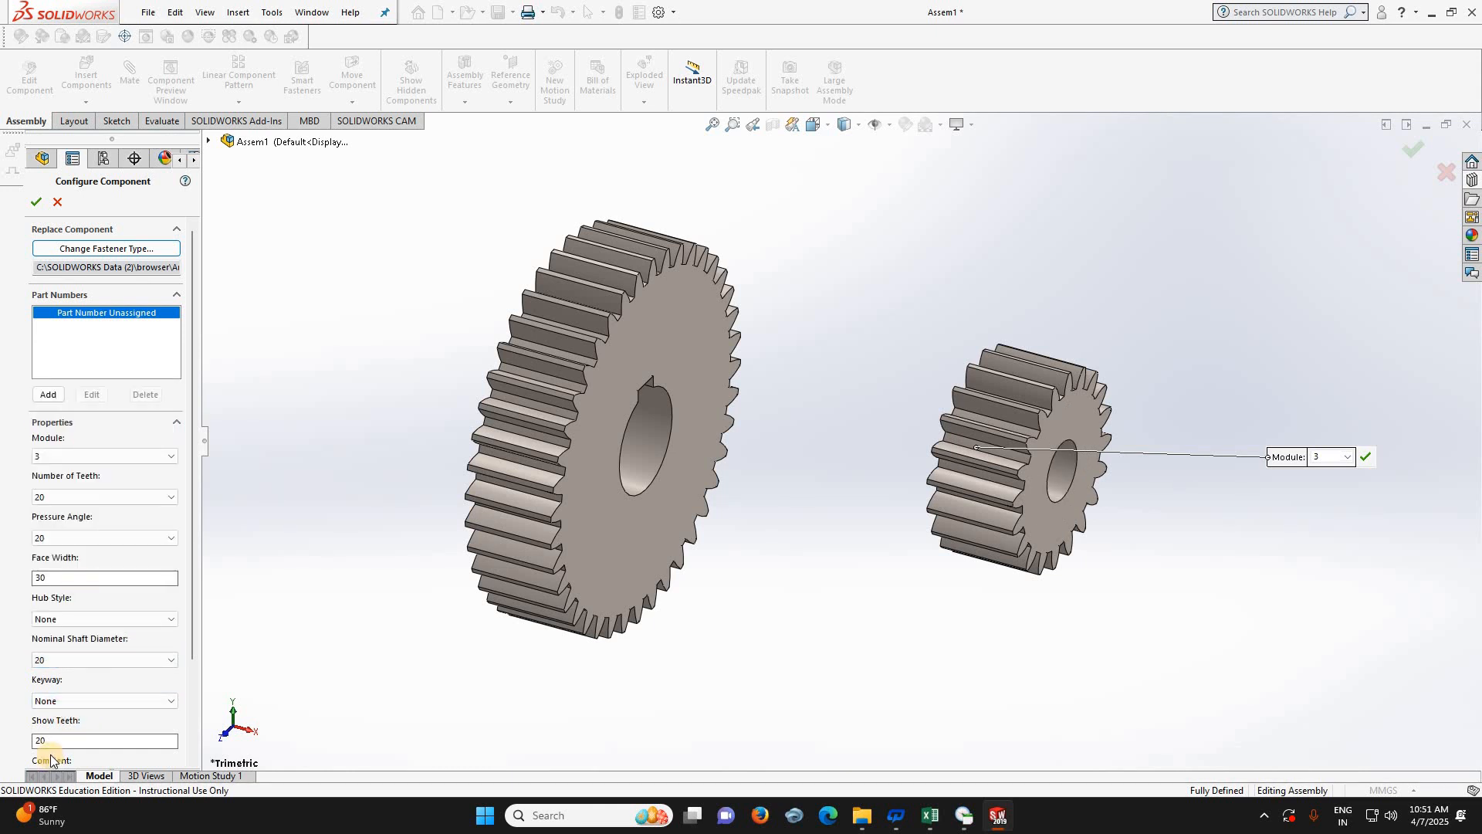
- Give the second spur gear a Square(1) keyway and accept its configuration
{"action": "left_click", "coordinate": [77, 700]}
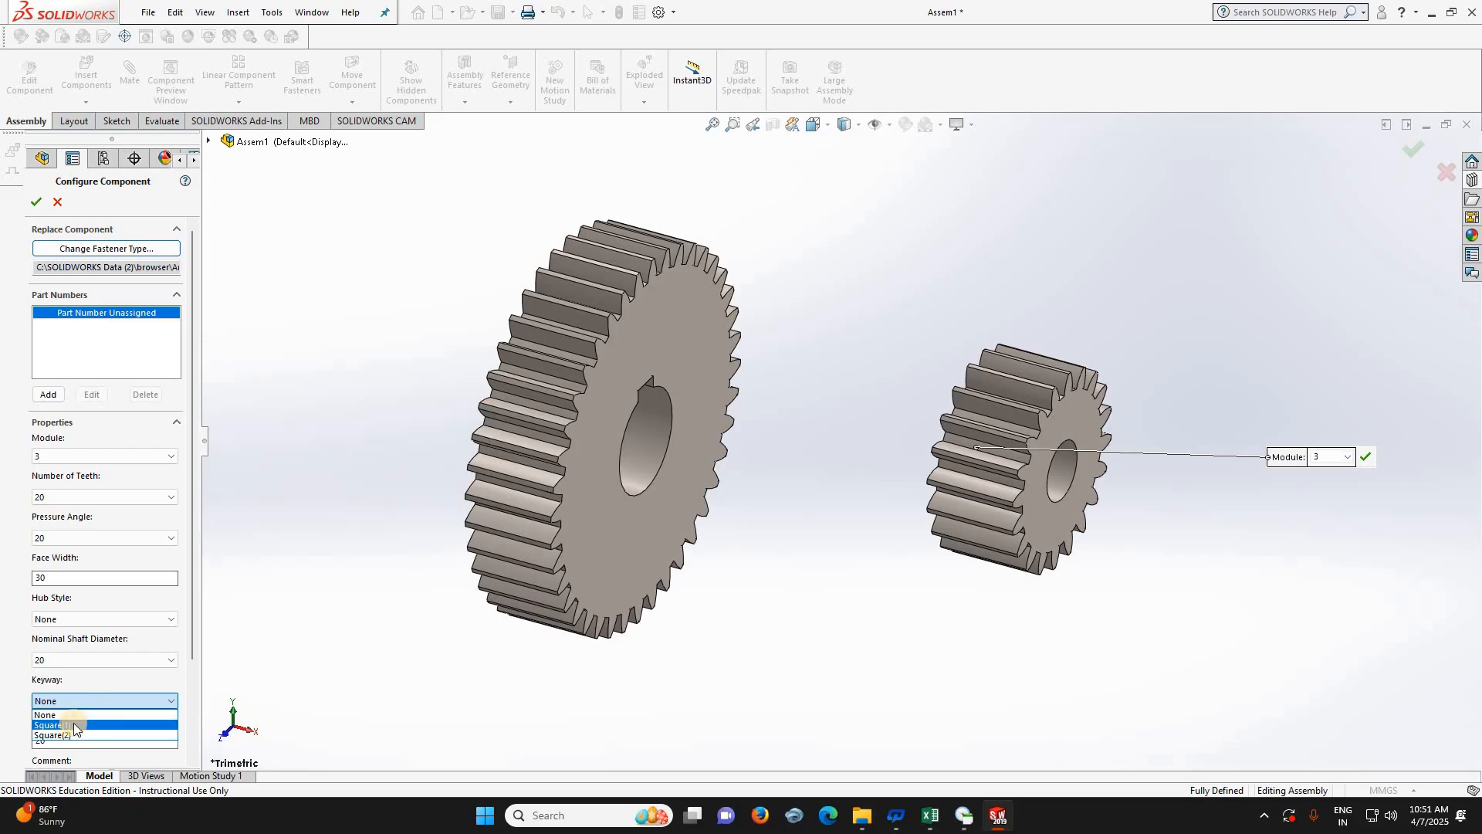
{"action": "left_click", "coordinate": [74, 724]}
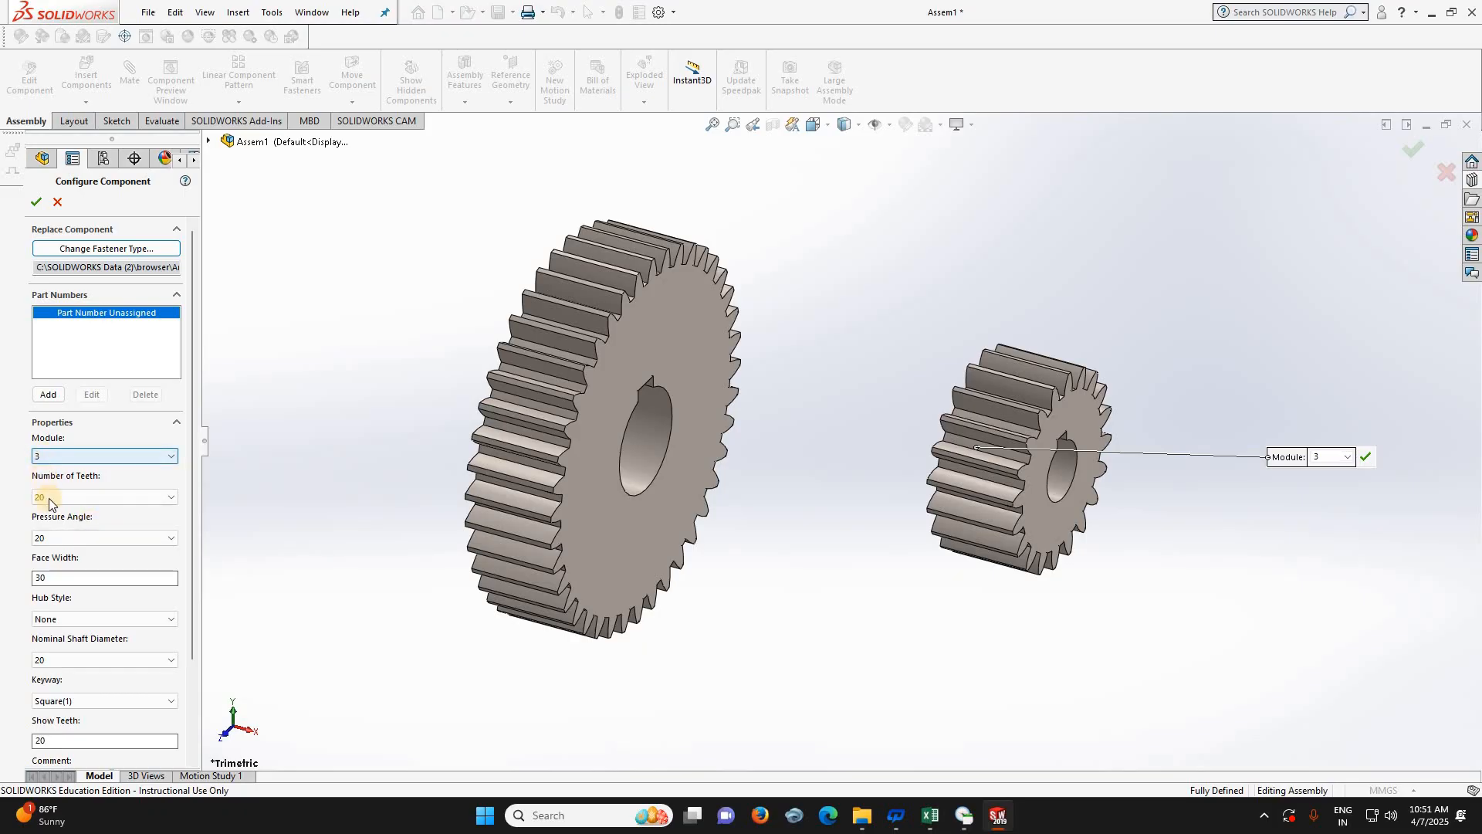
{"action": "left_click", "coordinate": [36, 203]}
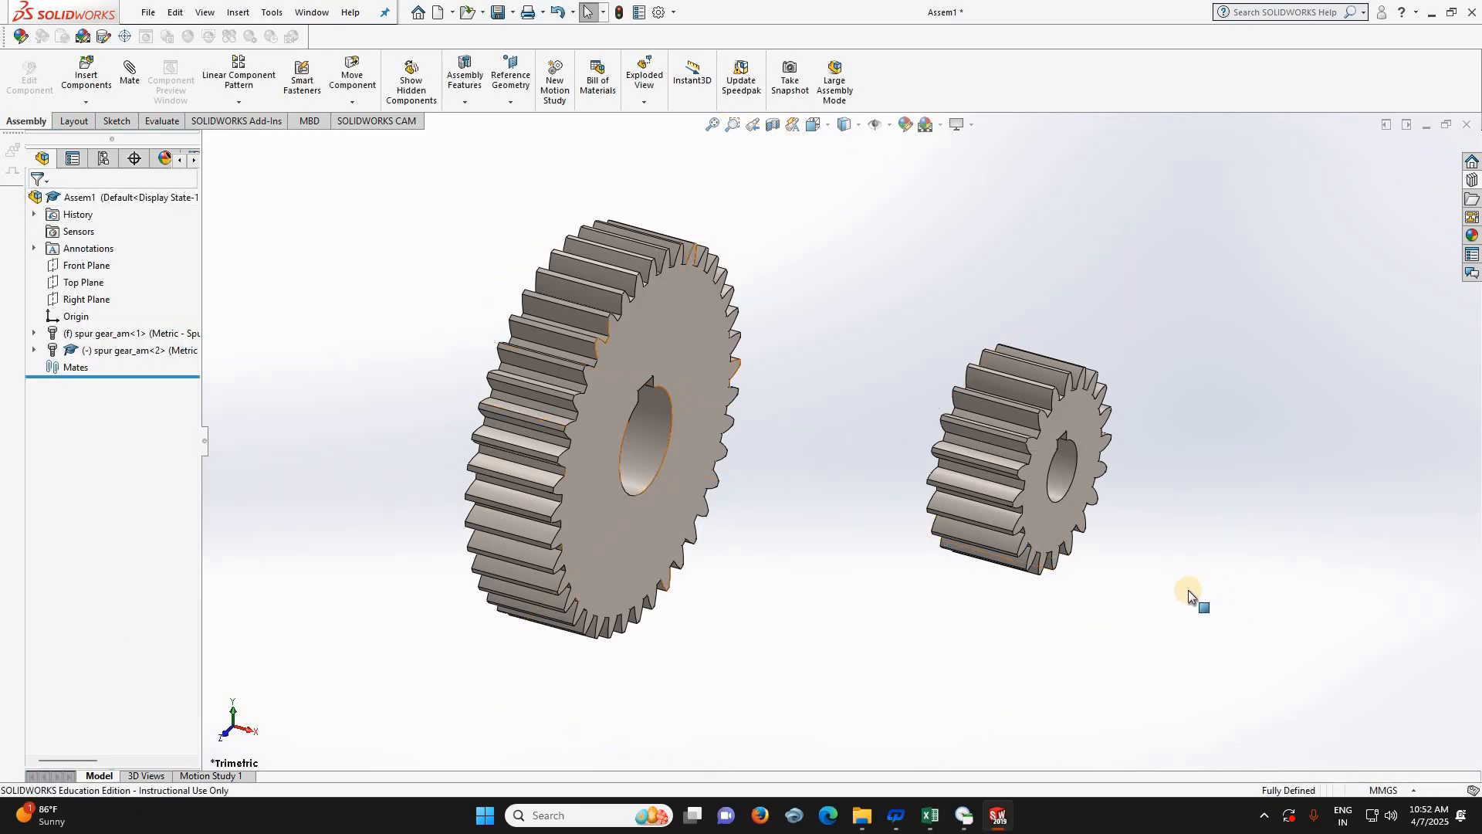
- Float the fixed 40-tooth spur gear so it can move freely in the assembly
{"action": "middle_click_drag", "start_coordinate": [1152, 613], "coordinate": [664, 430]}
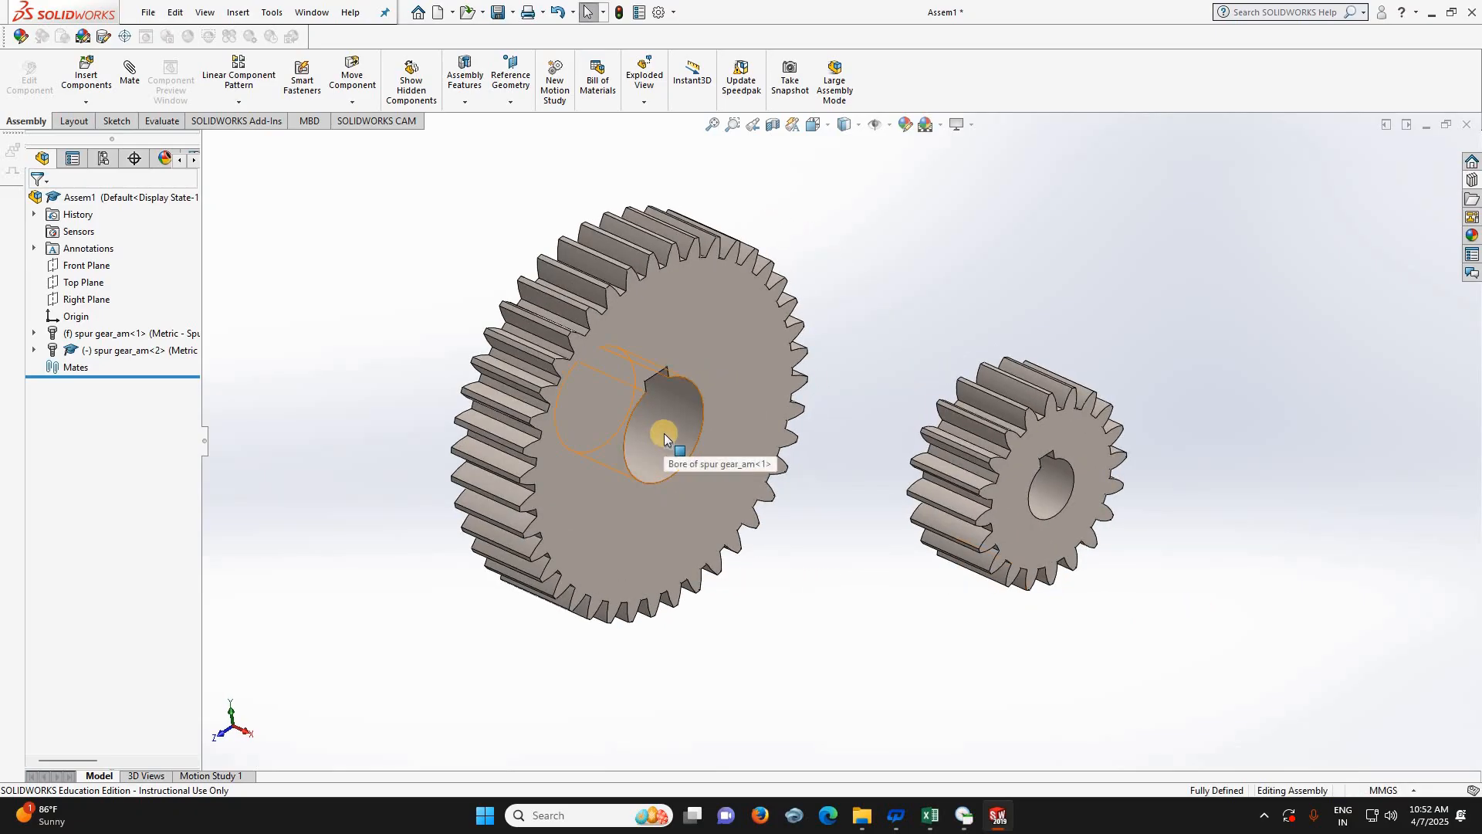
{"action": "left_click", "coordinate": [664, 433]}
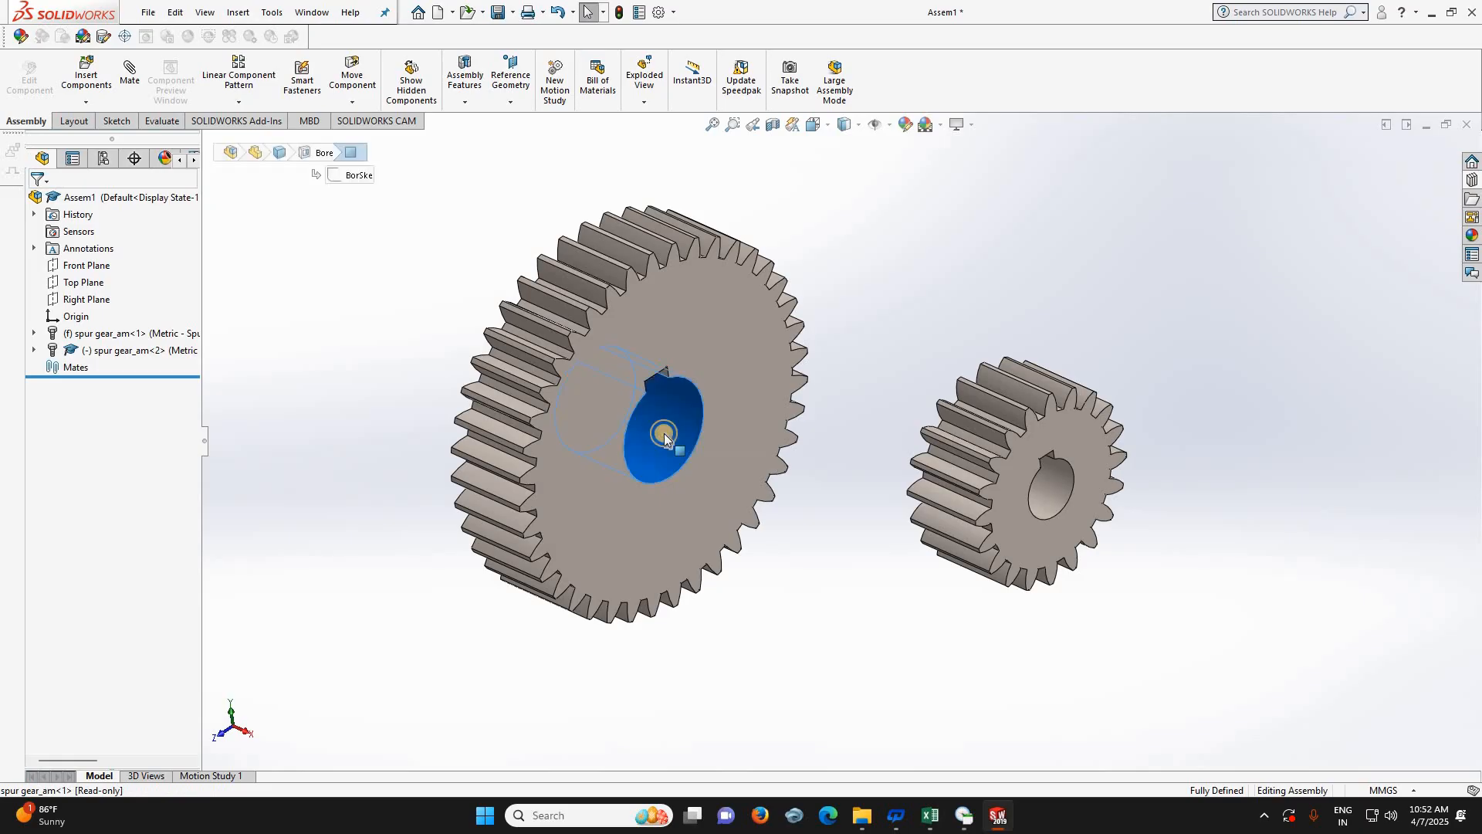
{"action": "right_click", "coordinate": [664, 433]}
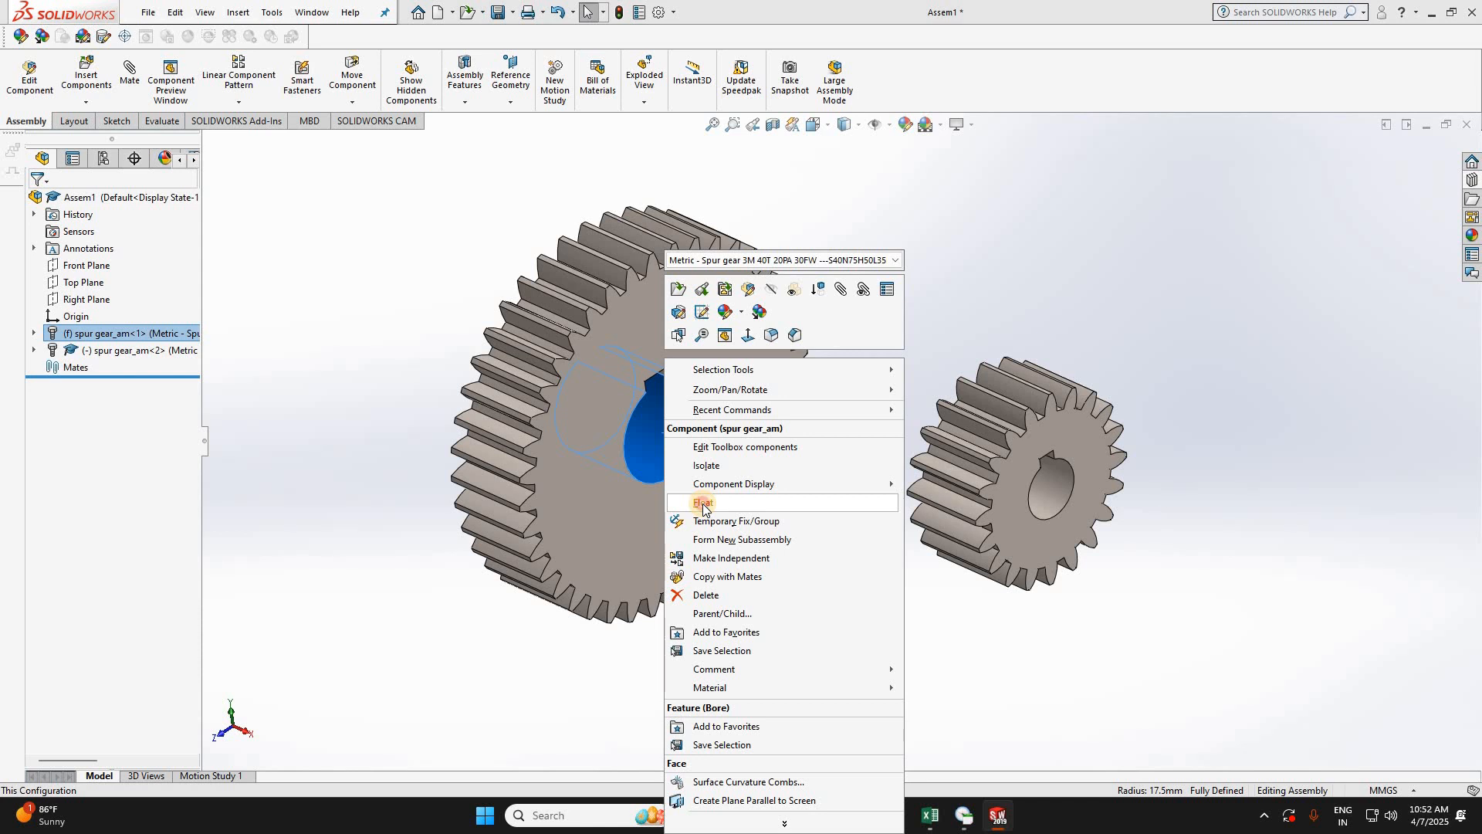
{"action": "left_click", "coordinate": [703, 503]}
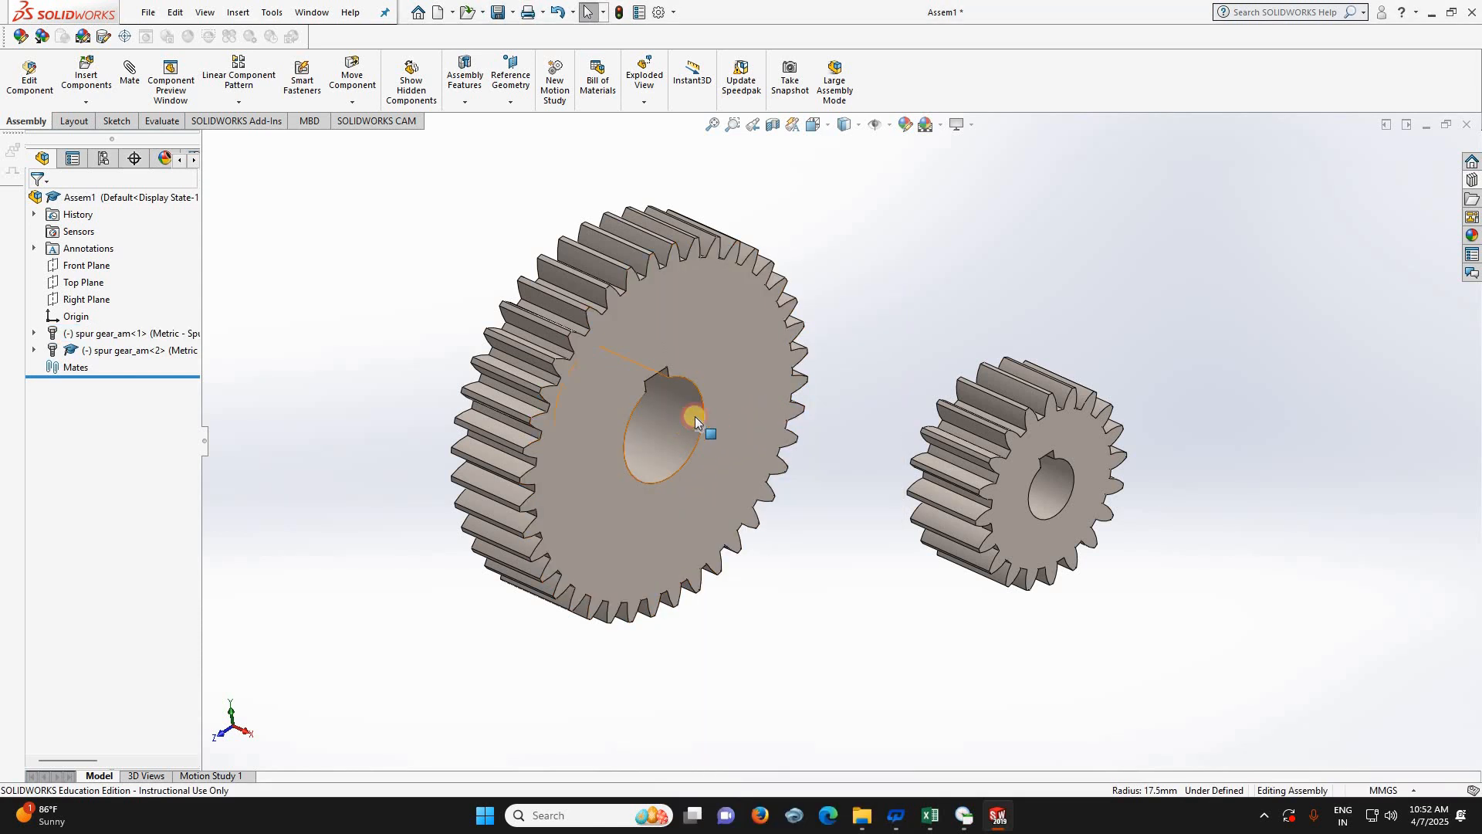
- Move the large gear slightly toward the small one, and reposition the small gear on the large gear's opposite side
{"action": "left_click_drag", "start_coordinate": [674, 446], "coordinate": [765, 427]}
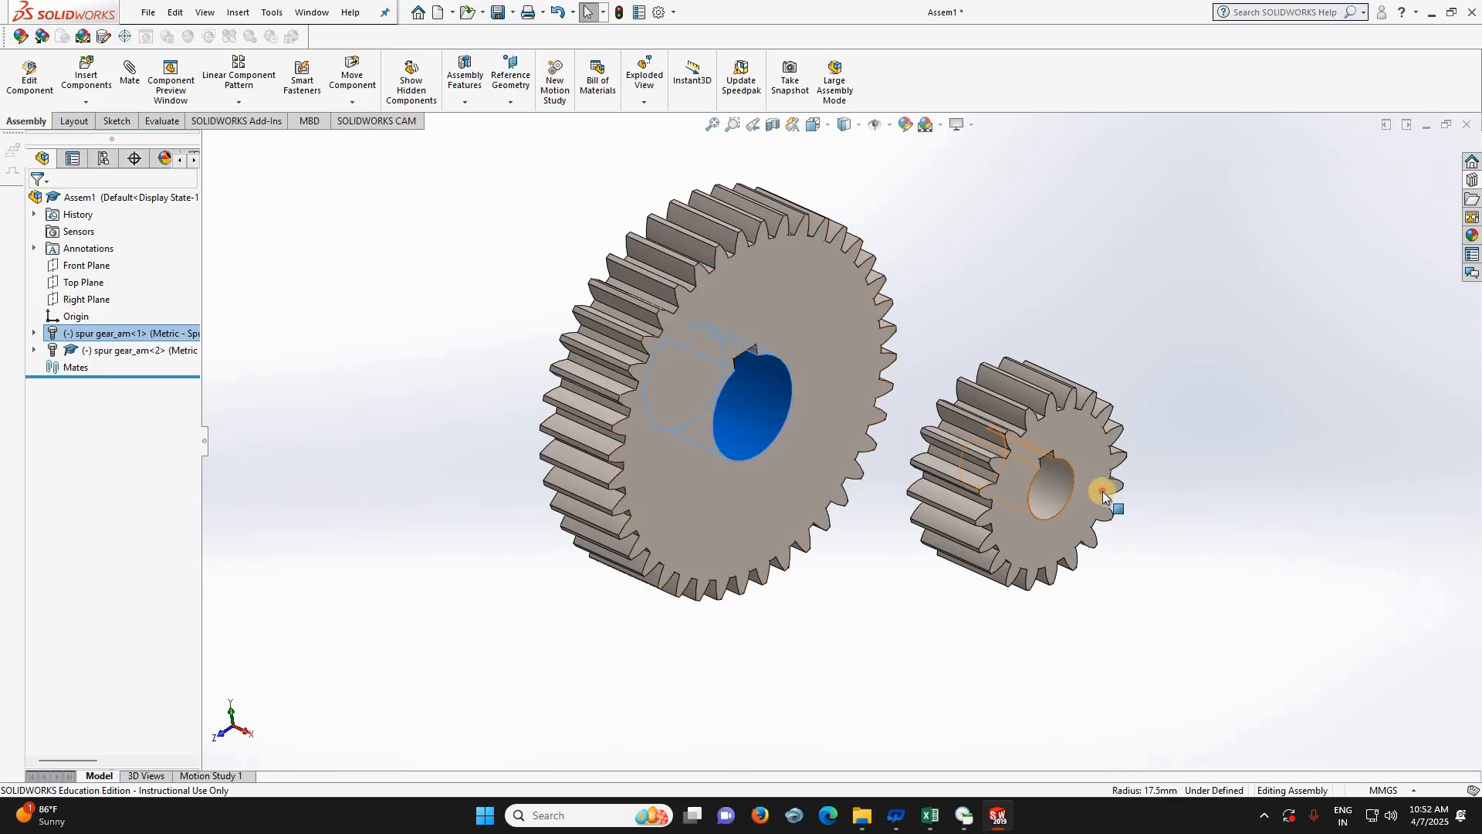
{"action": "left_click", "coordinate": [1065, 497]}
{"action": "left_click_drag", "start_coordinate": [919, 556], "coordinate": [516, 562]}
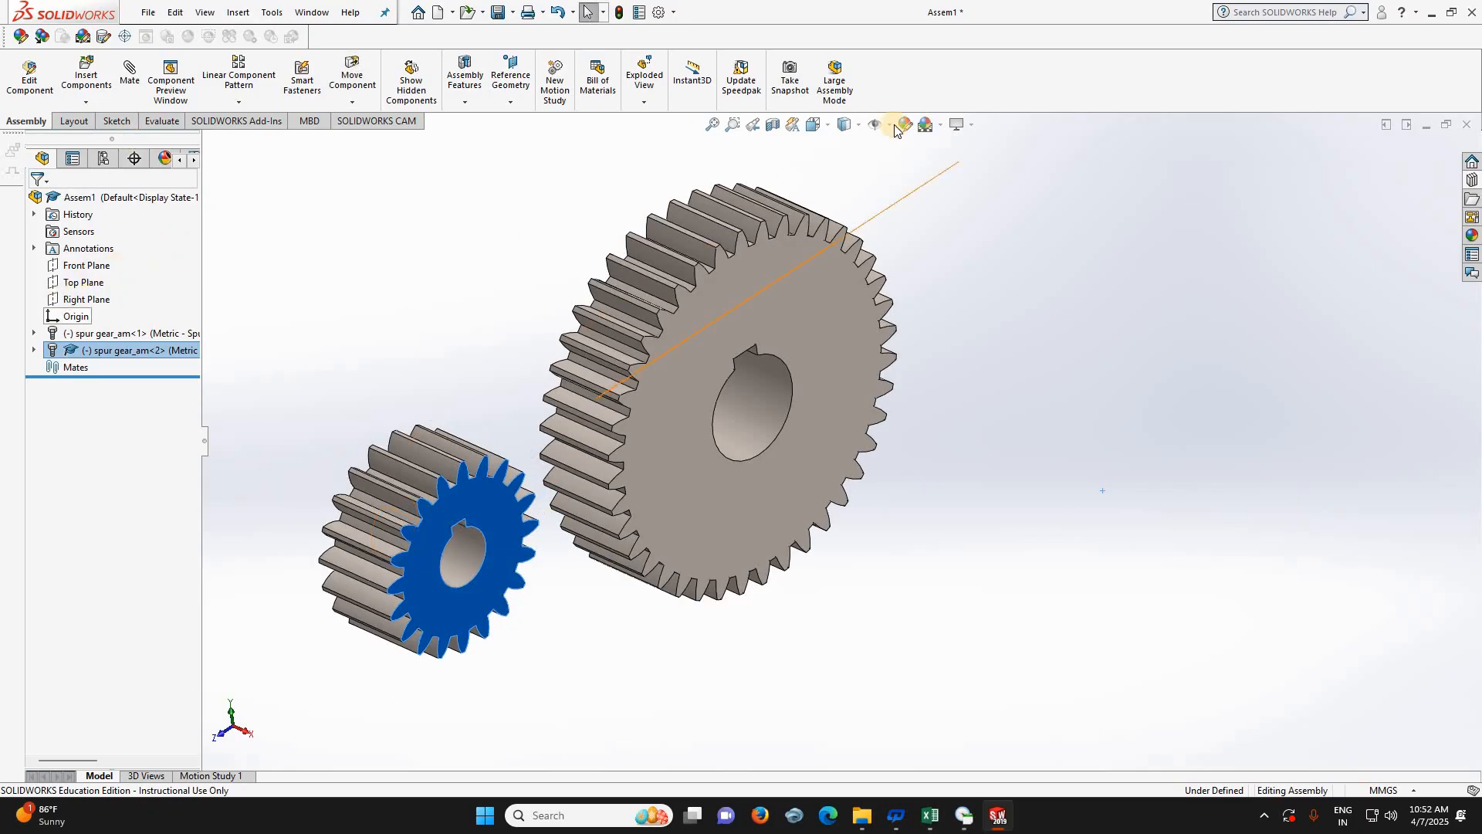
- Raise the document's shaded and wireframe image quality resolutions to the highest setting, apply the options and clear the selection
{"action": "left_click", "coordinate": [657, 12]}
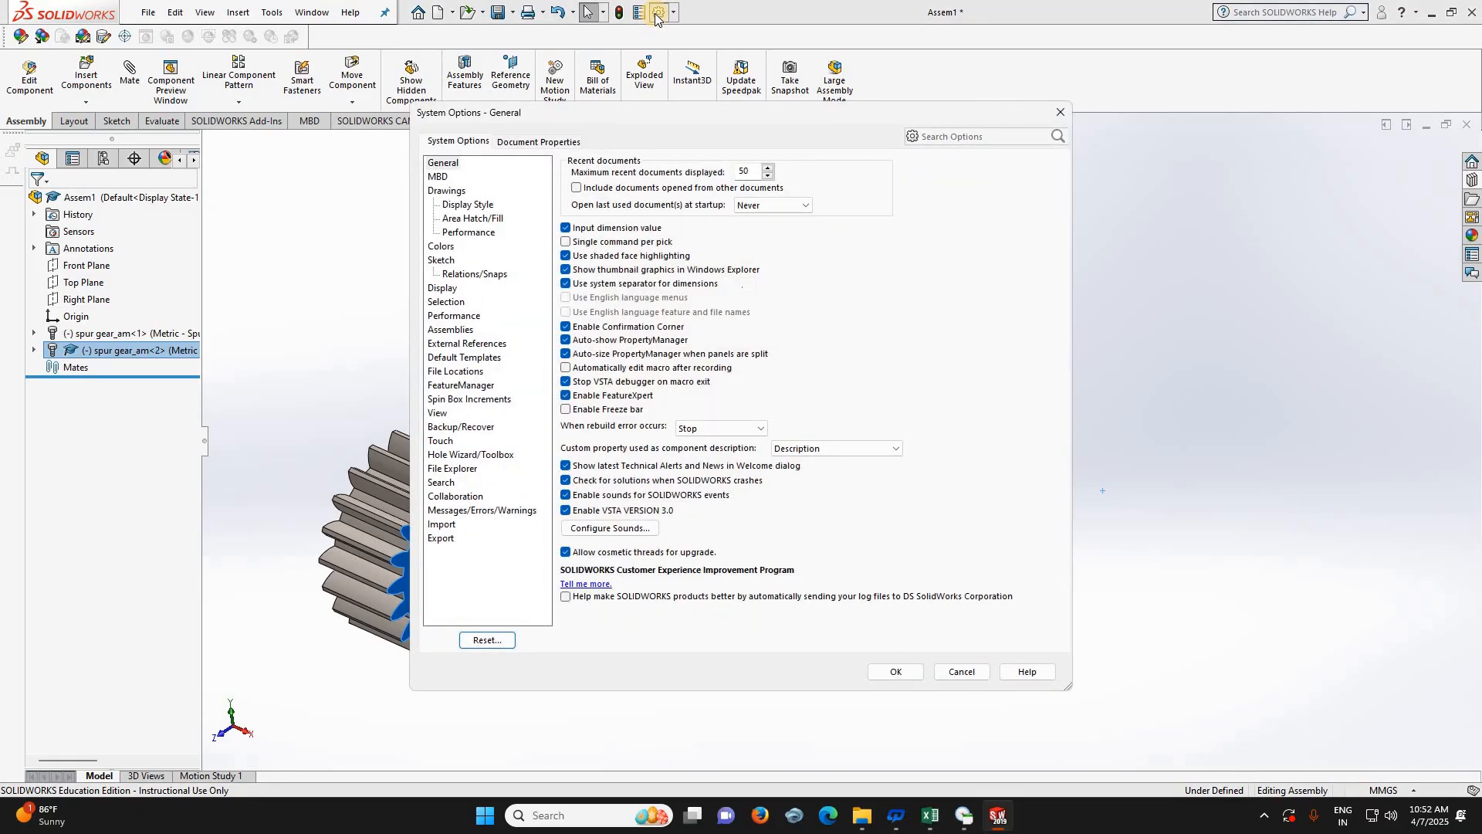
{"action": "left_click", "coordinate": [543, 145]}
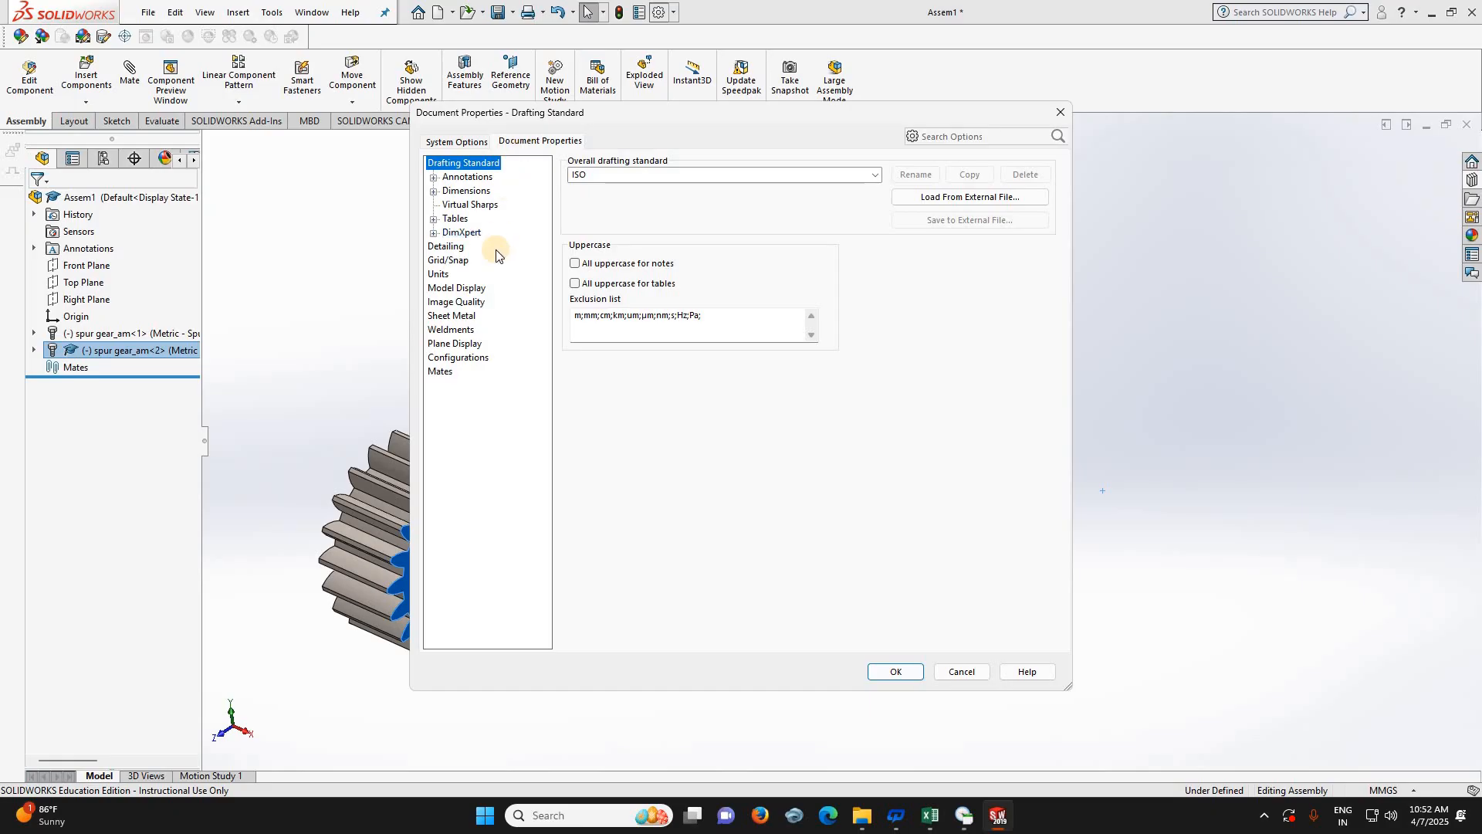
{"action": "left_click", "coordinate": [453, 305]}
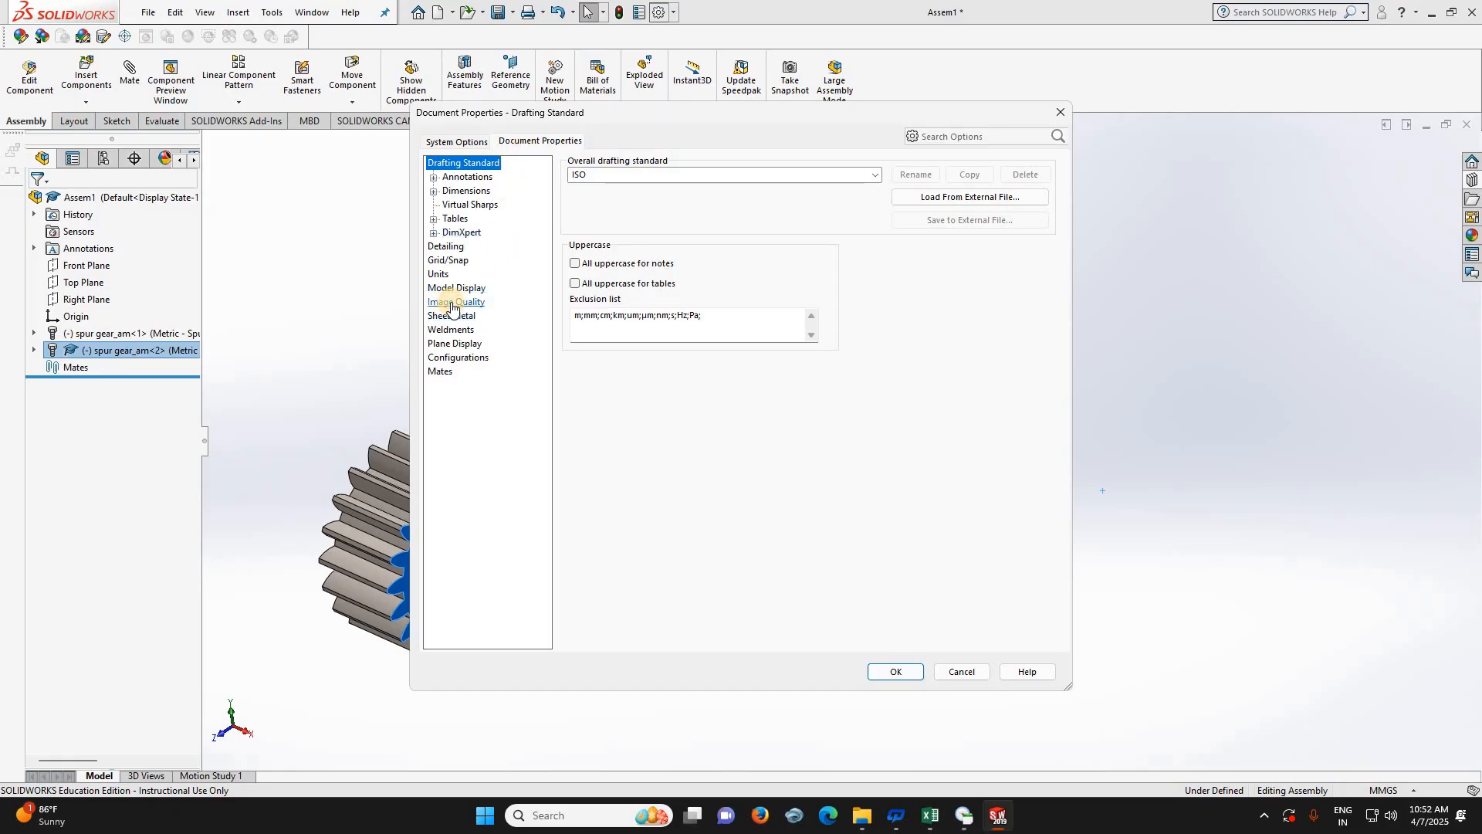
{"action": "left_click", "coordinate": [699, 186]}
{"action": "left_click_drag", "start_coordinate": [701, 186], "coordinate": [855, 186]}
{"action": "left_click_drag", "start_coordinate": [715, 339], "coordinate": [862, 344]}
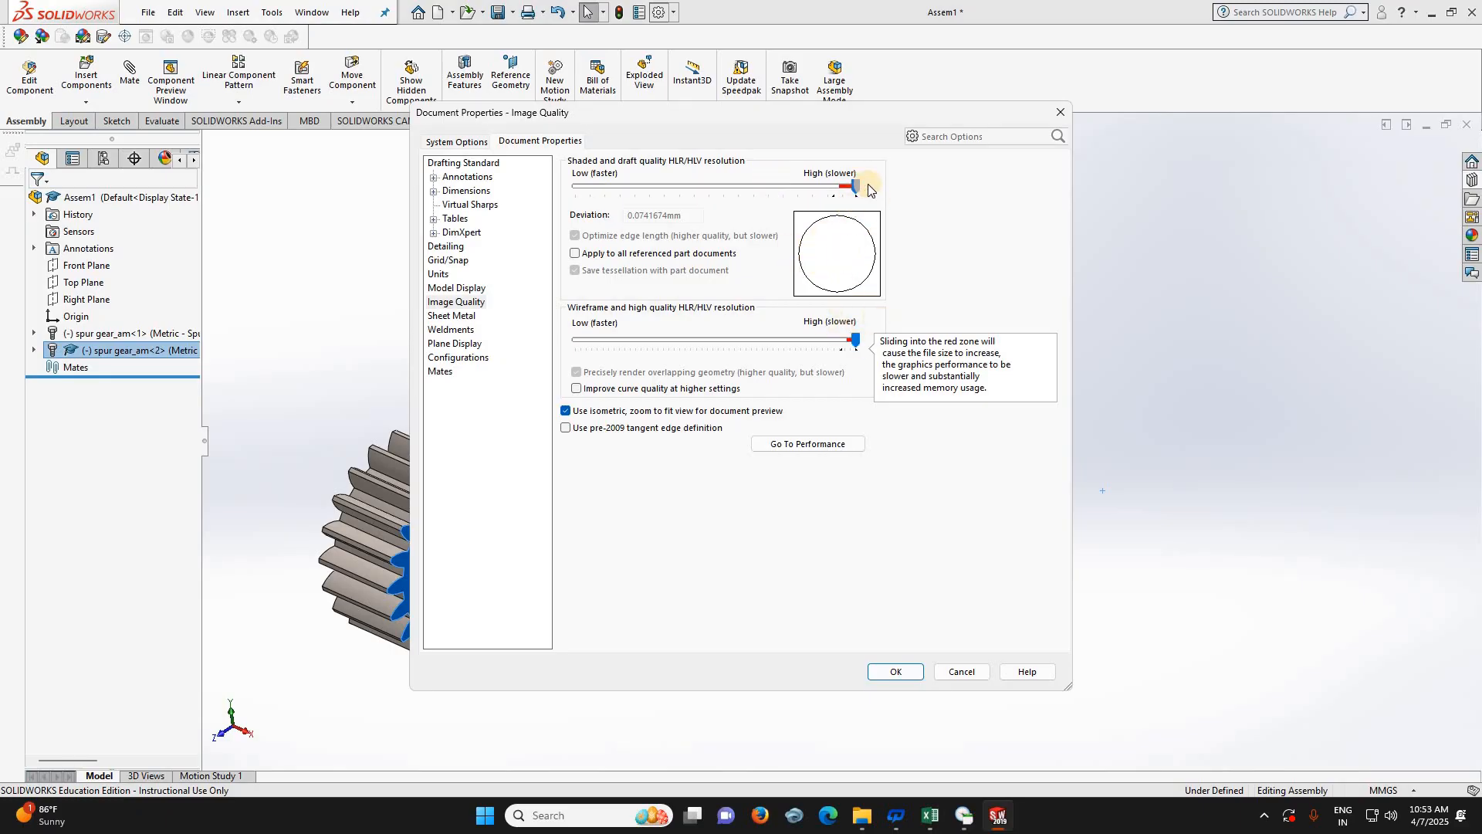
{"action": "left_click", "coordinate": [891, 671]}
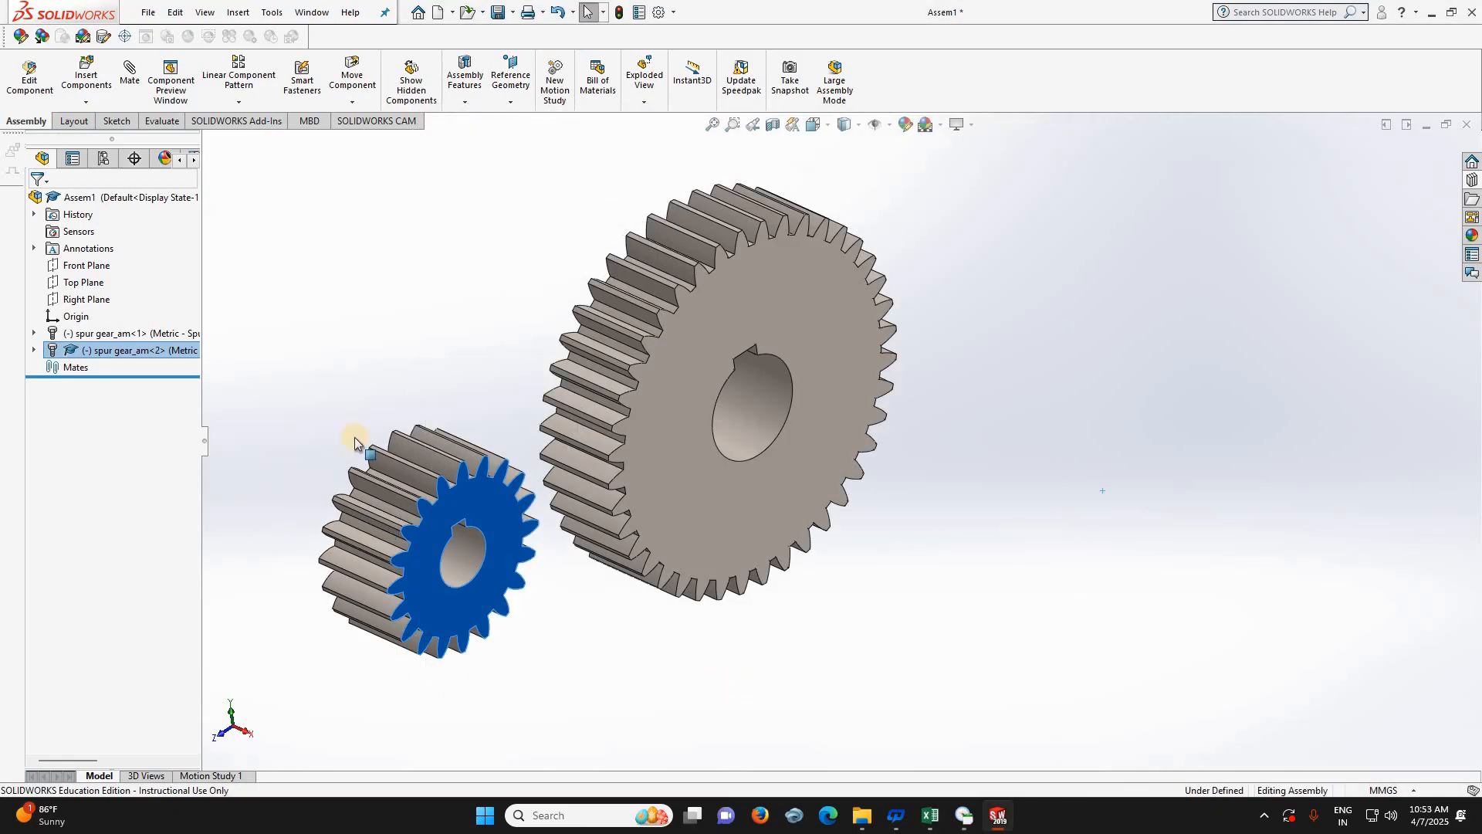
{"action": "left_click", "coordinate": [343, 378]}
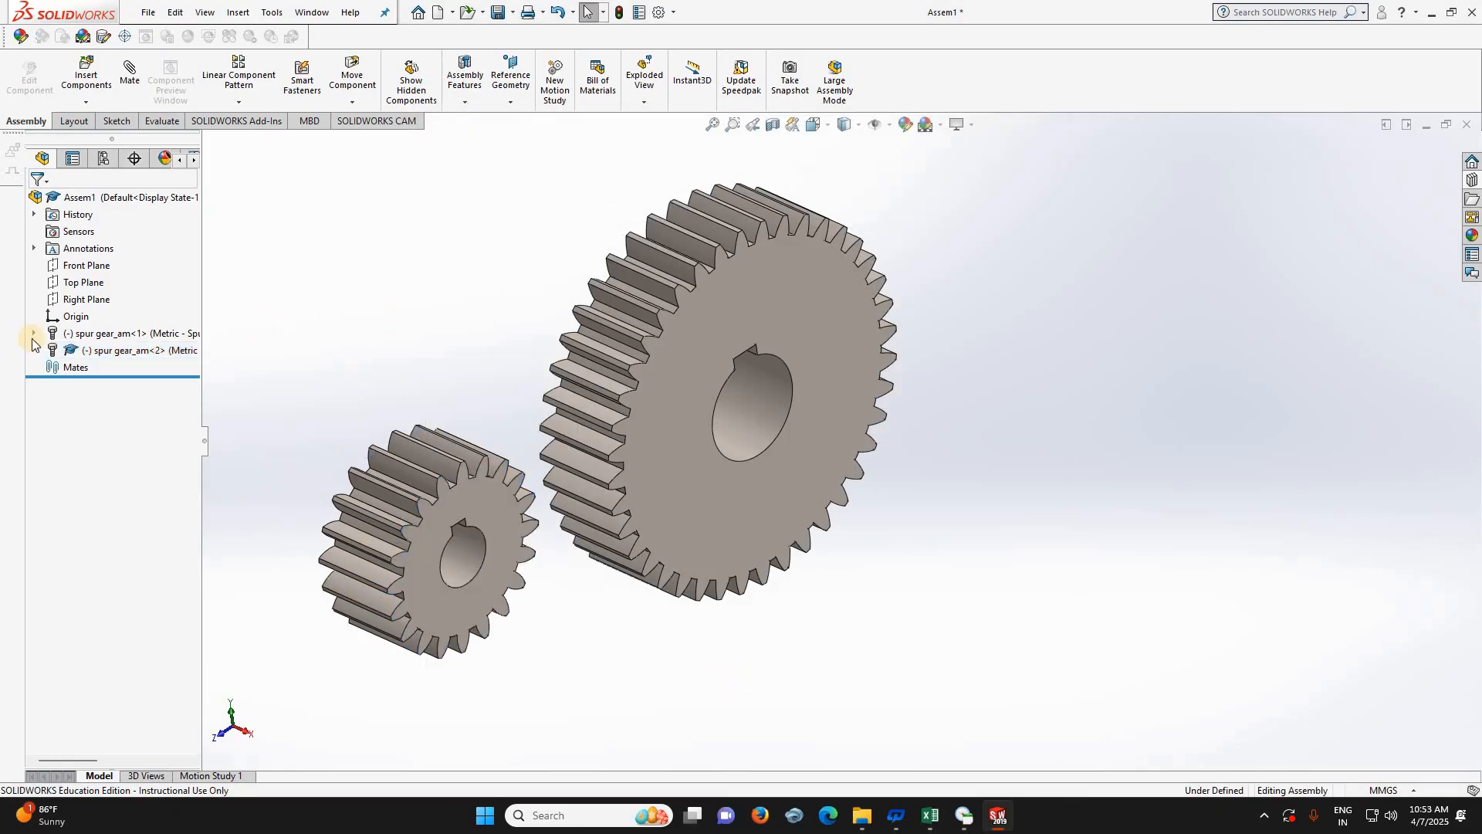
- Start a sketch on the assembly's Front Plane and view it normal to the sketch
{"action": "left_click", "coordinate": [94, 265]}
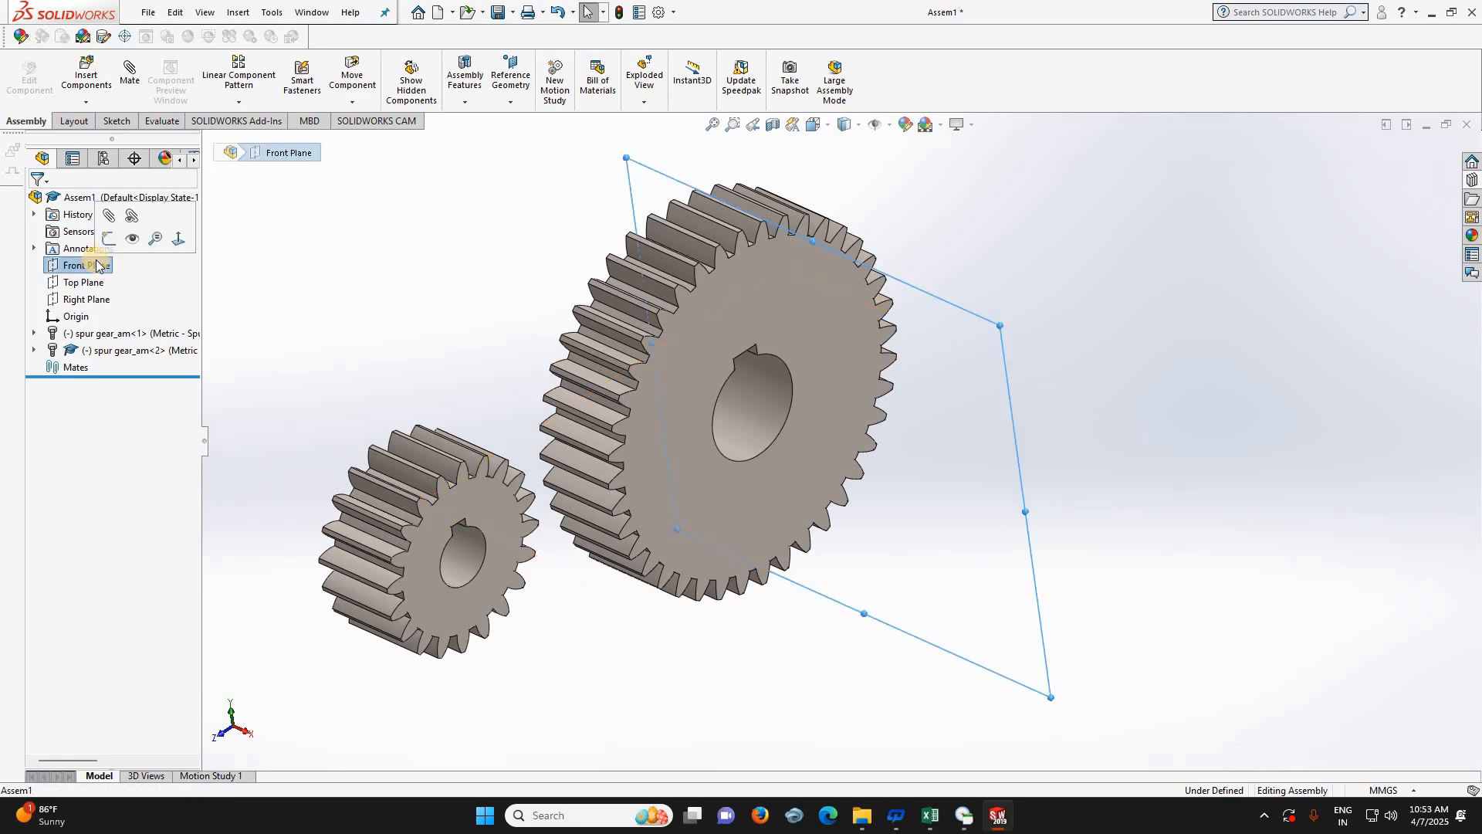
{"action": "left_click", "coordinate": [113, 239]}
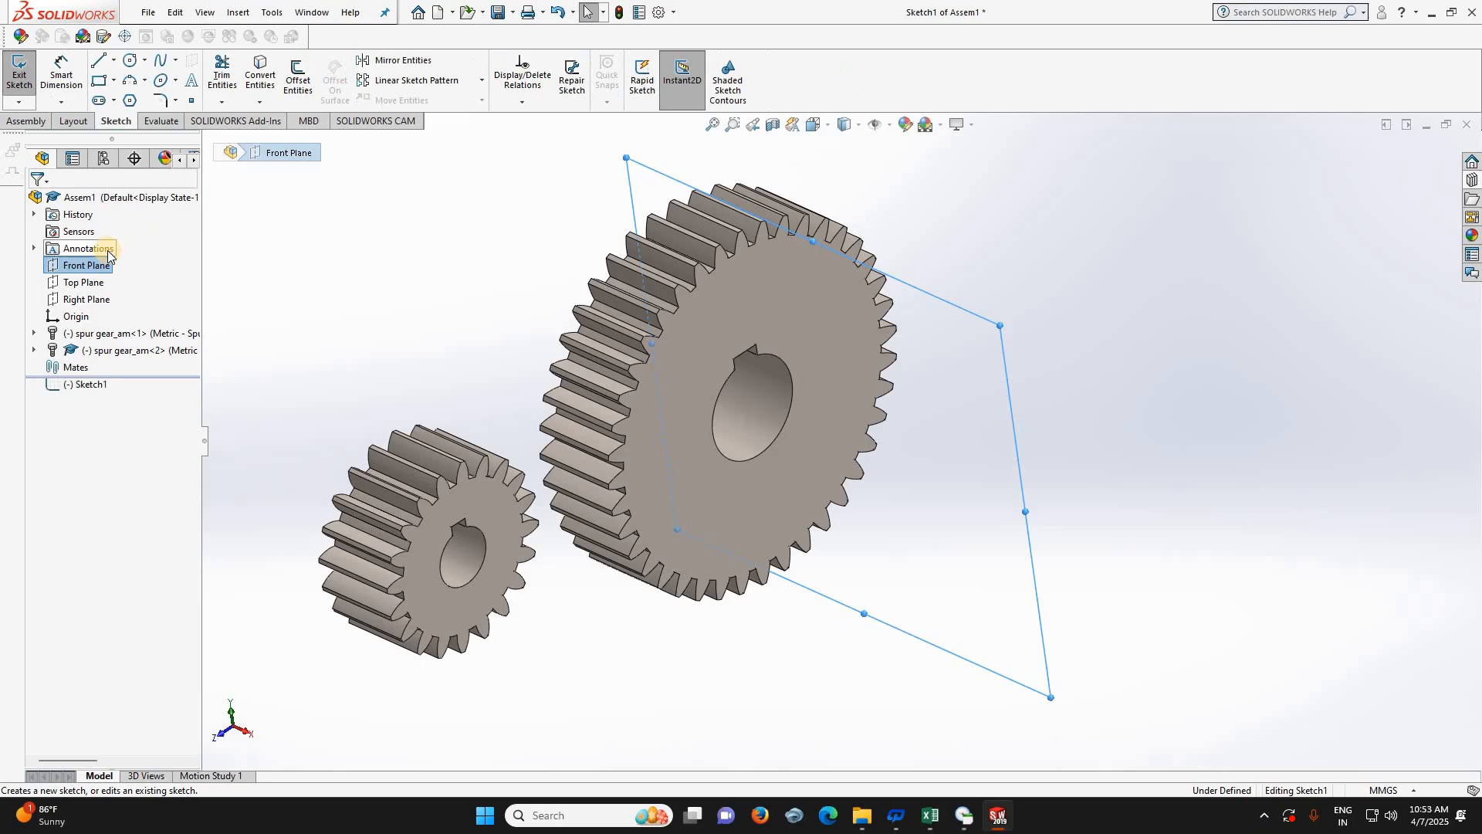
{"action": "left_click", "coordinate": [86, 385]}
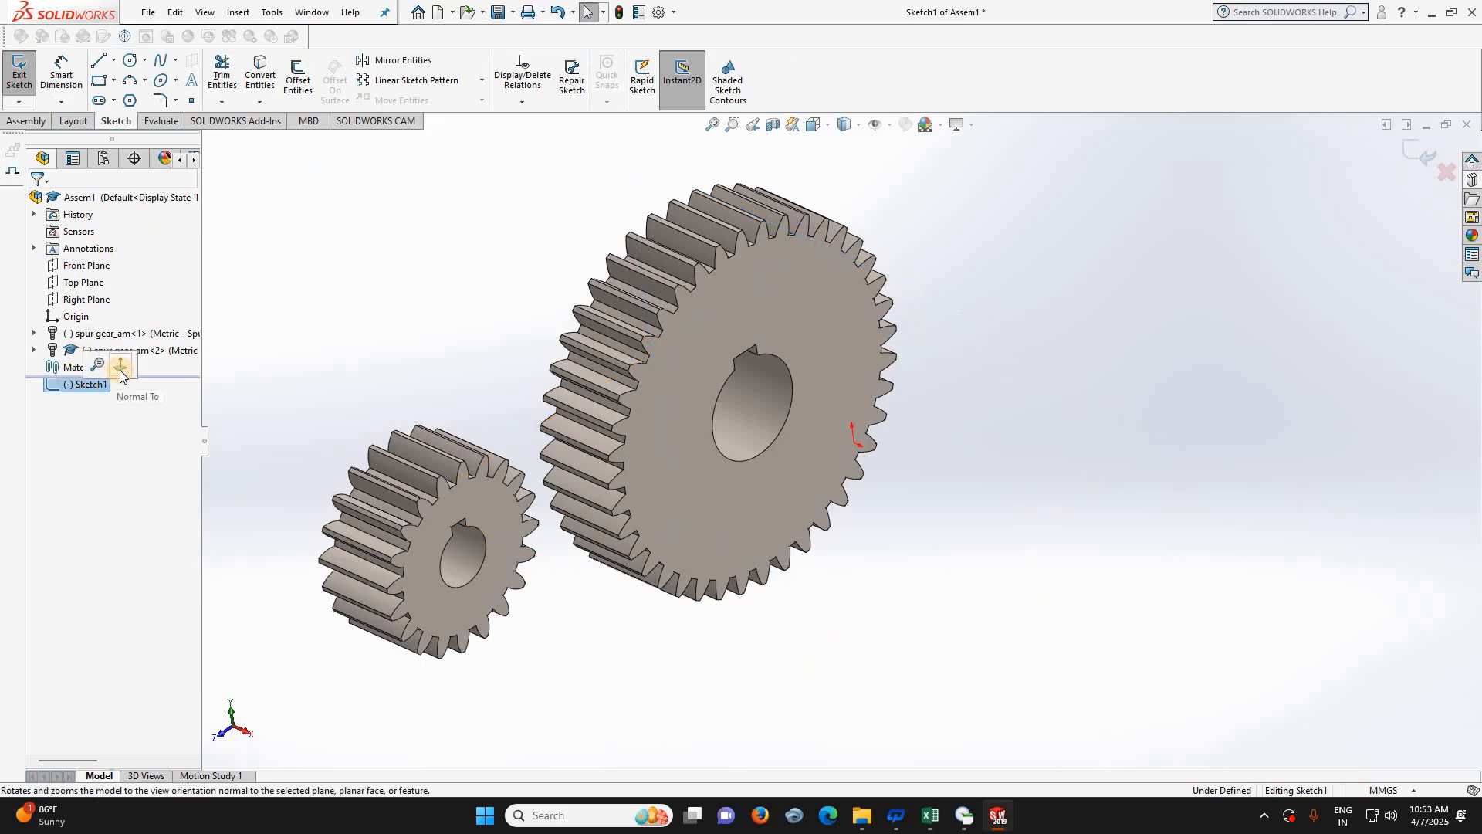
{"action": "left_click", "coordinate": [120, 369]}
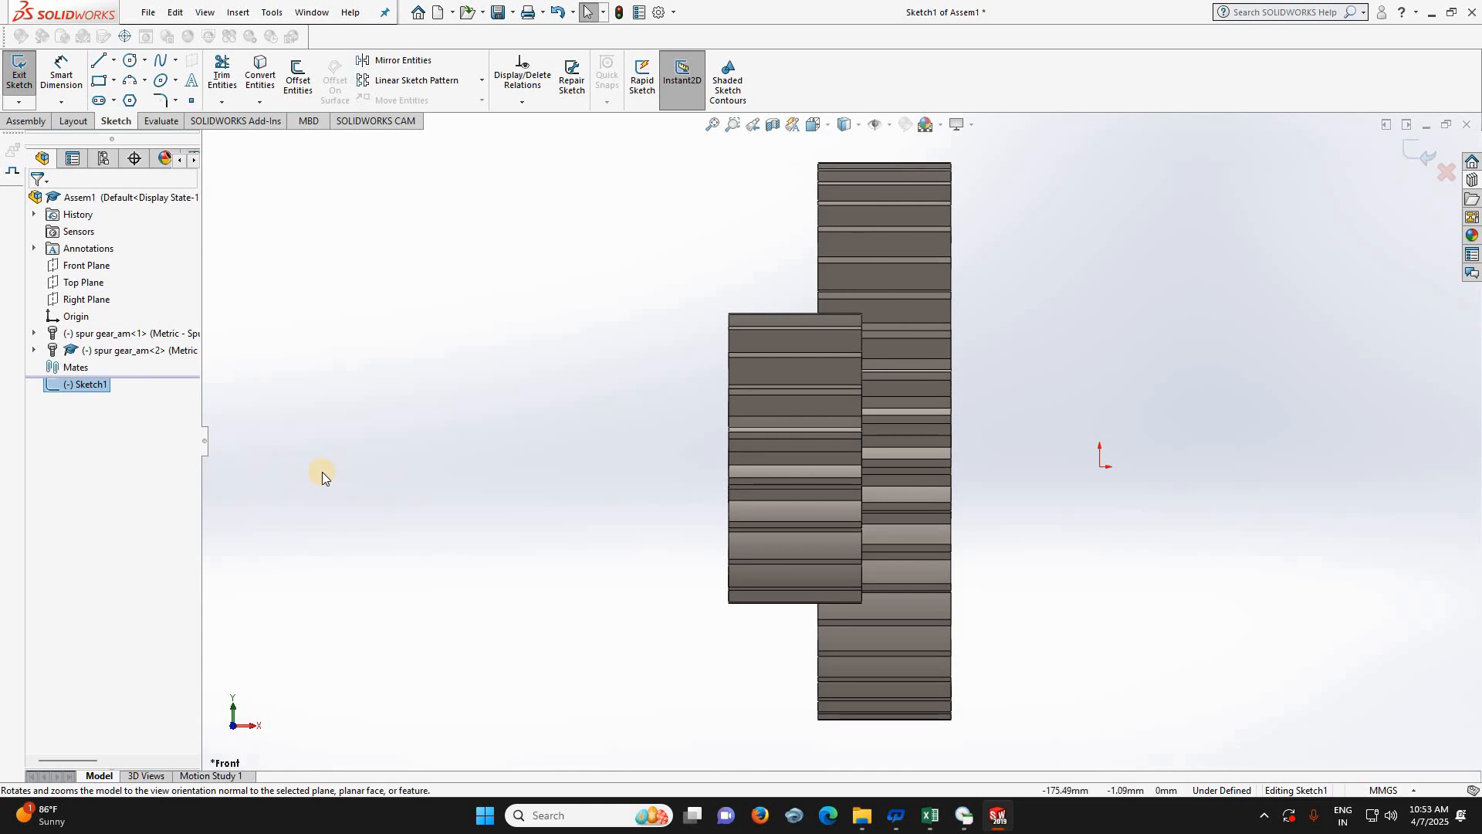
{"action": "scroll", "coordinate": [322, 477], "scroll_direction": "down", "scroll_amount": 2}
{"action": "scroll", "coordinate": [1224, 405], "scroll_direction": "up", "scroll_amount": 4}
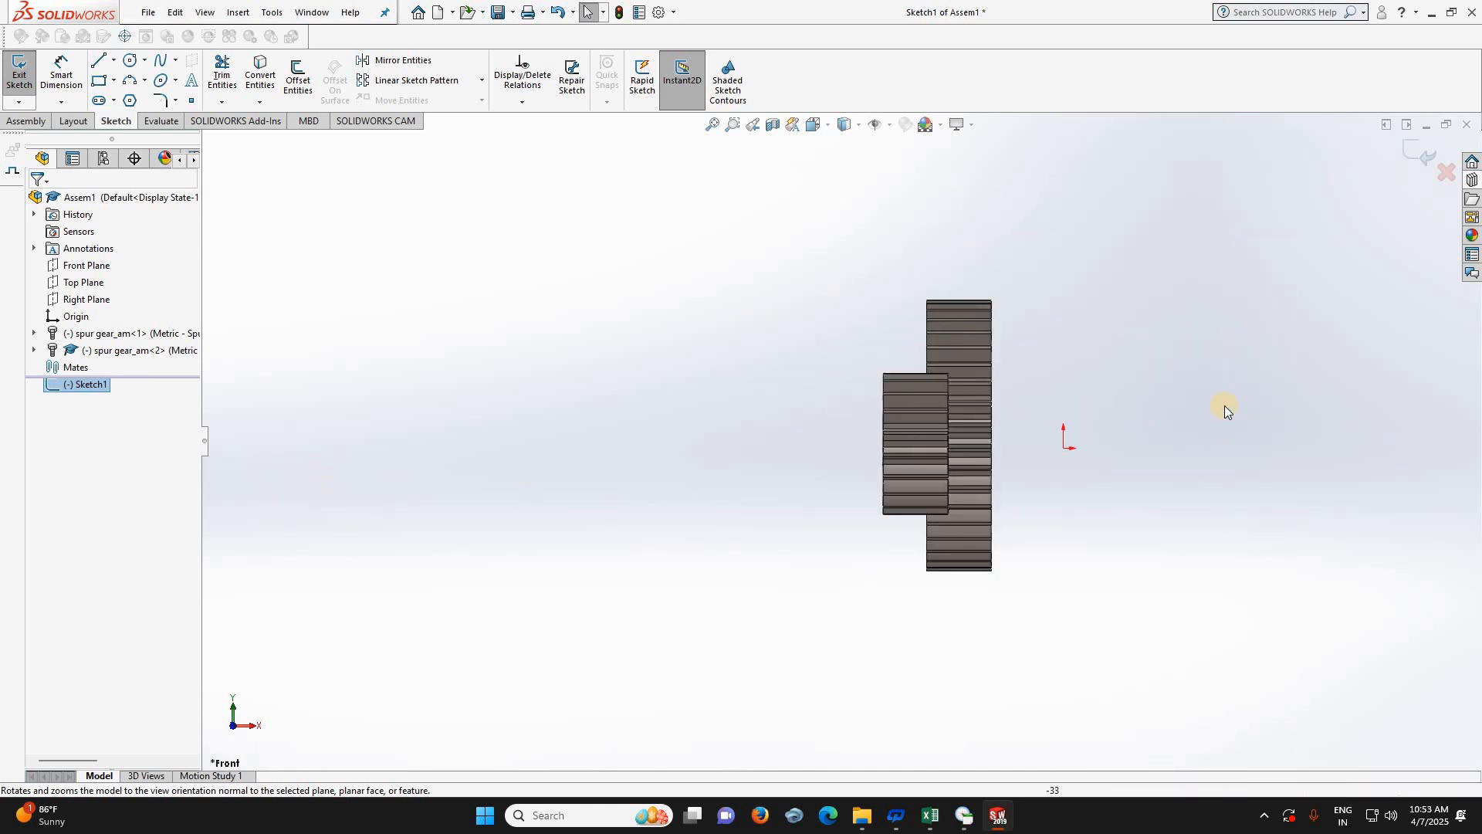
{"action": "scroll", "coordinate": [594, 300], "scroll_direction": "down", "scroll_amount": 2}
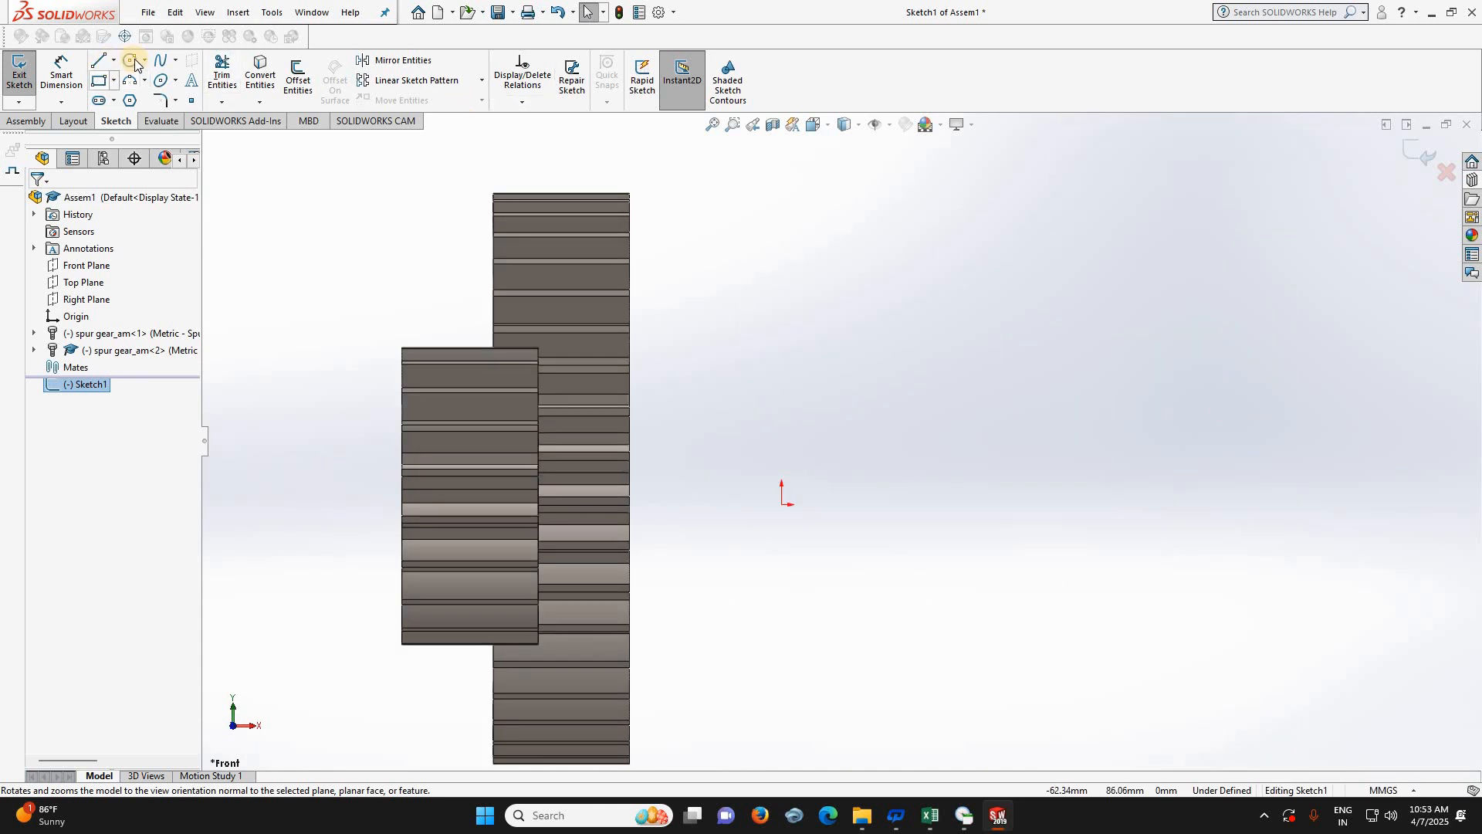
- Sketch two circles level with the origin: radius about 37 mm on its right and about 30 mm on its left
{"action": "left_click", "coordinate": [132, 61]}
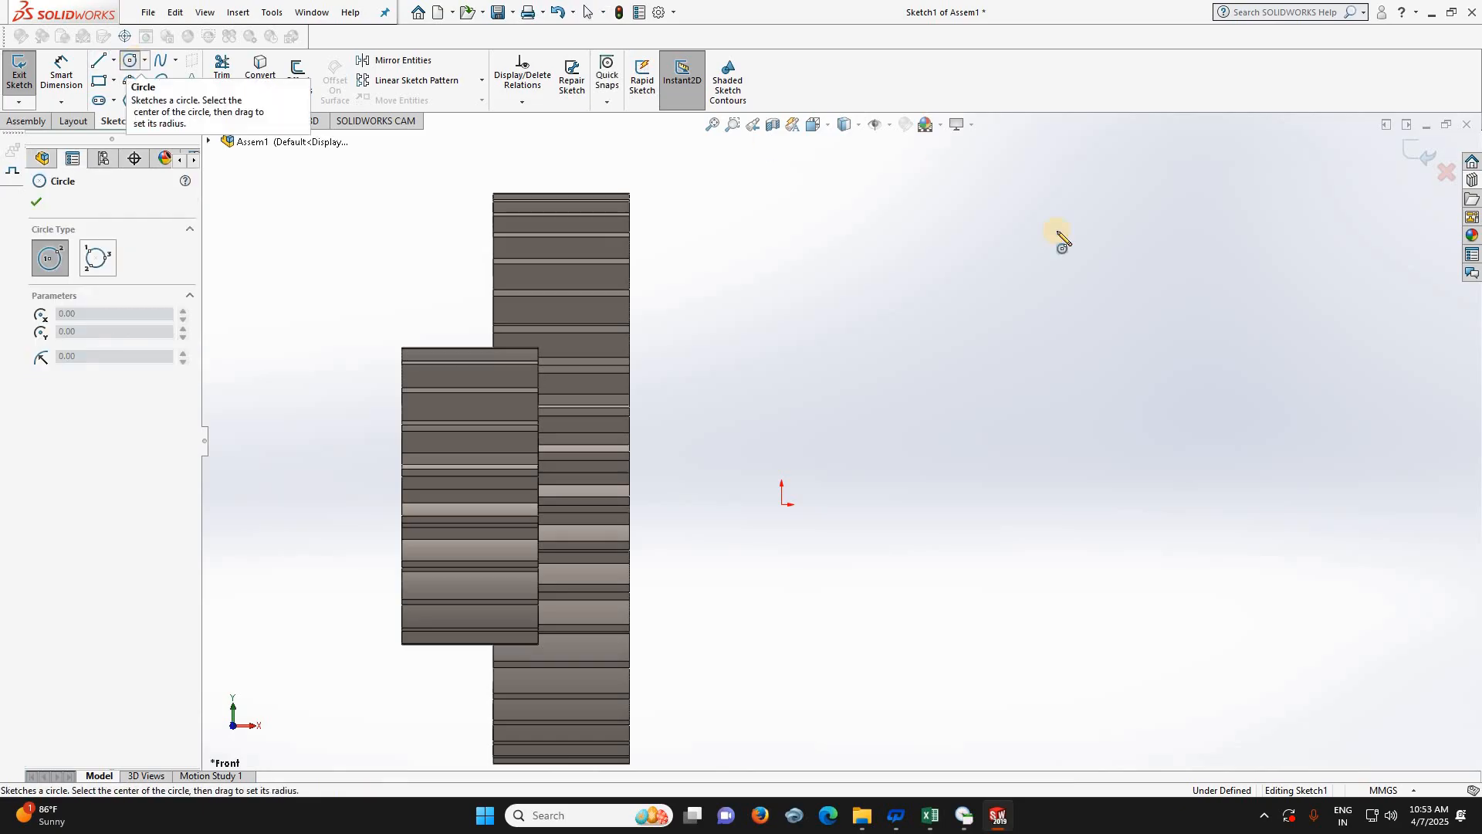
{"action": "left_click", "coordinate": [1002, 505]}
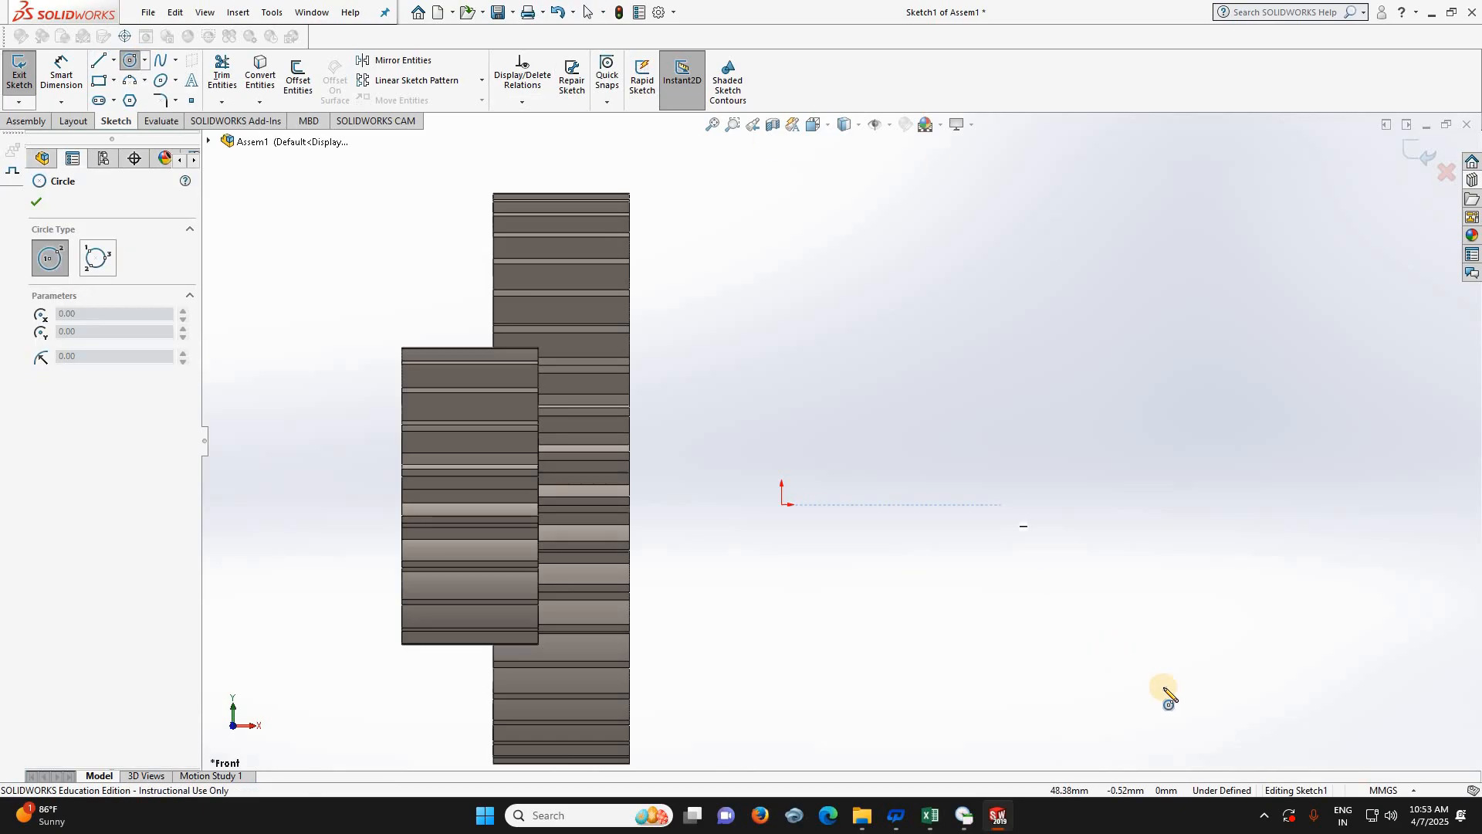
{"action": "left_click", "coordinate": [1127, 616]}
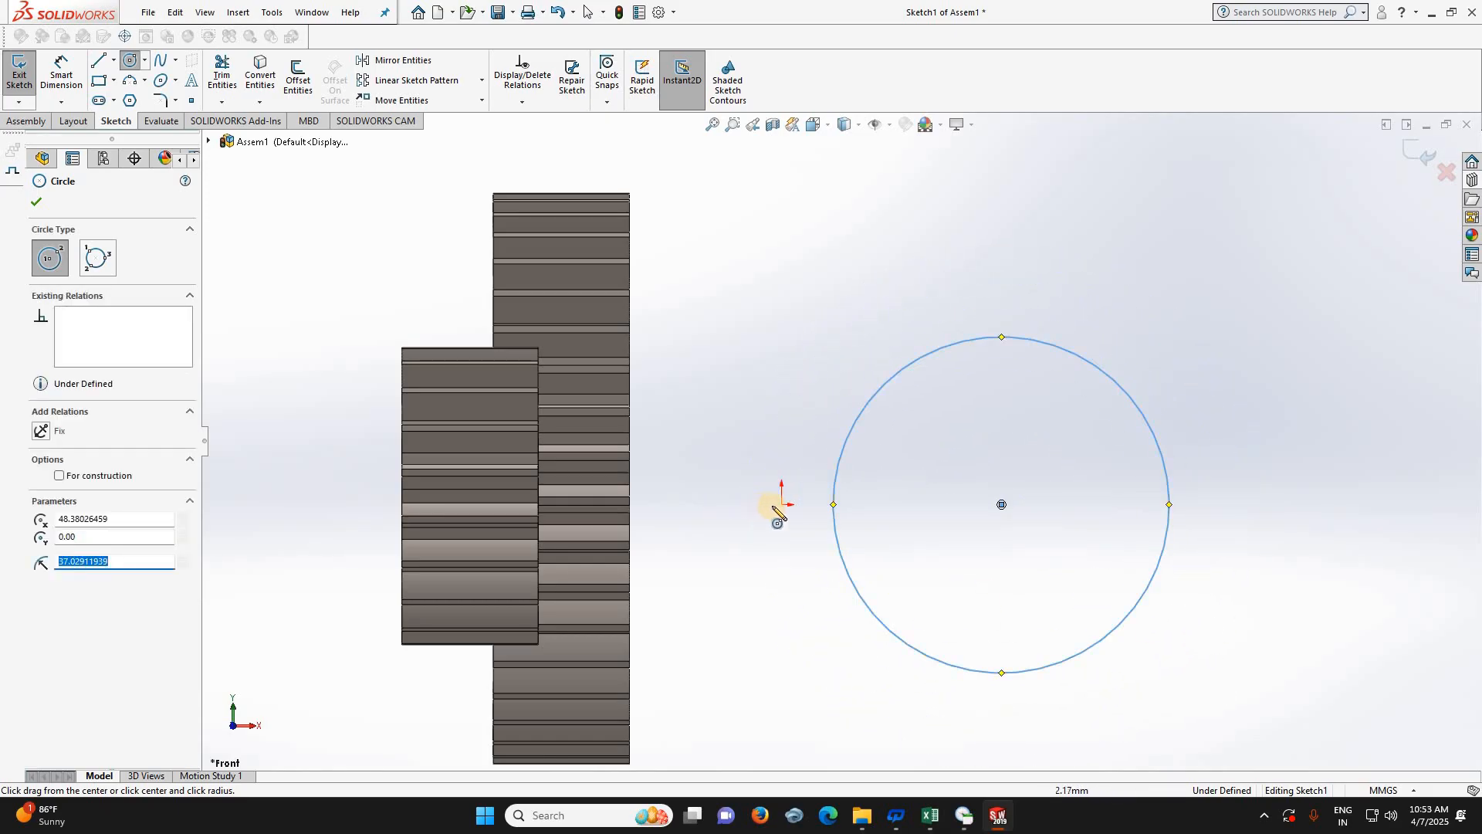
{"action": "left_click", "coordinate": [681, 505]}
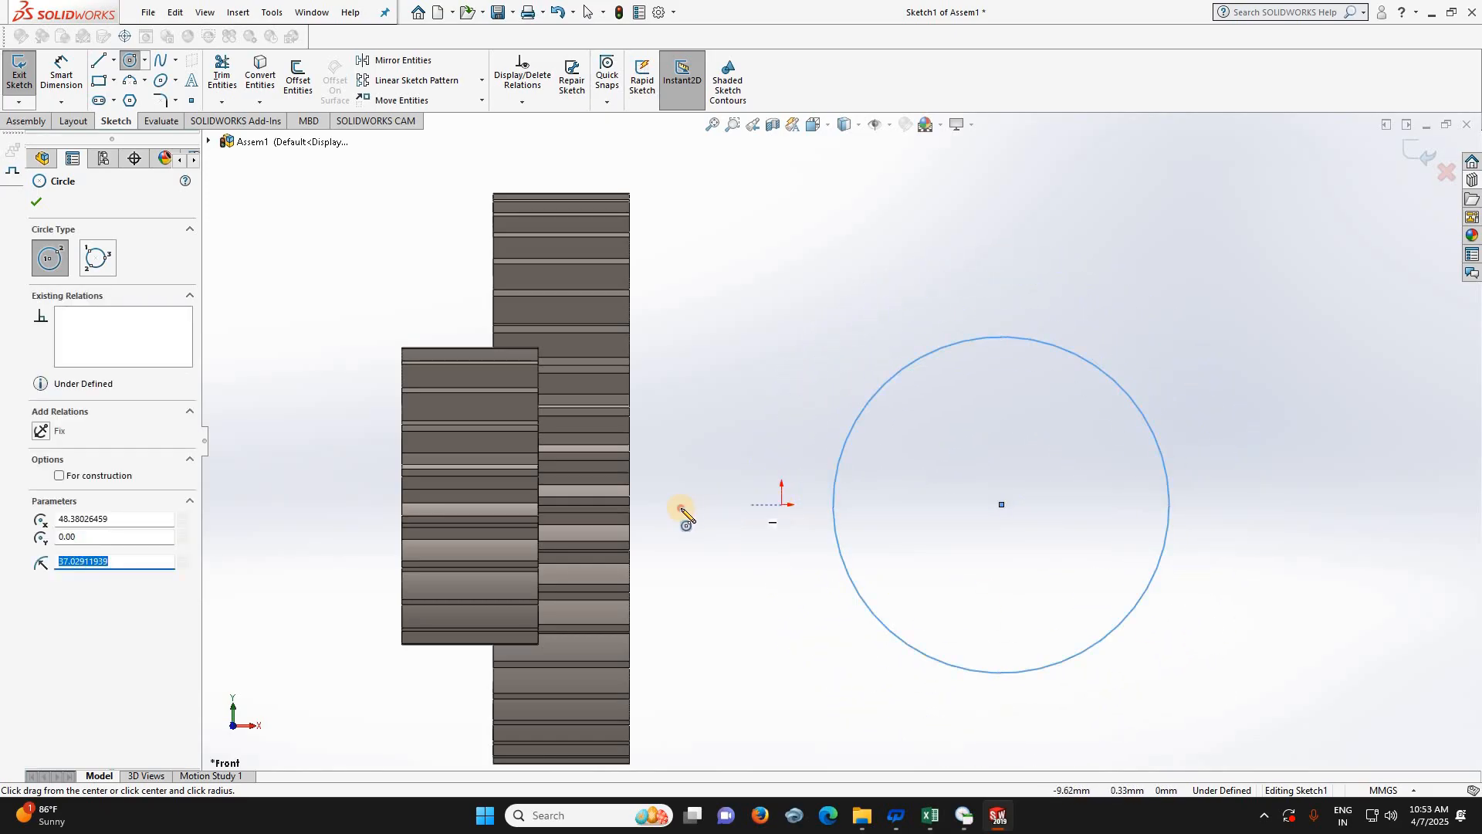
{"action": "left_click", "coordinate": [776, 612]}
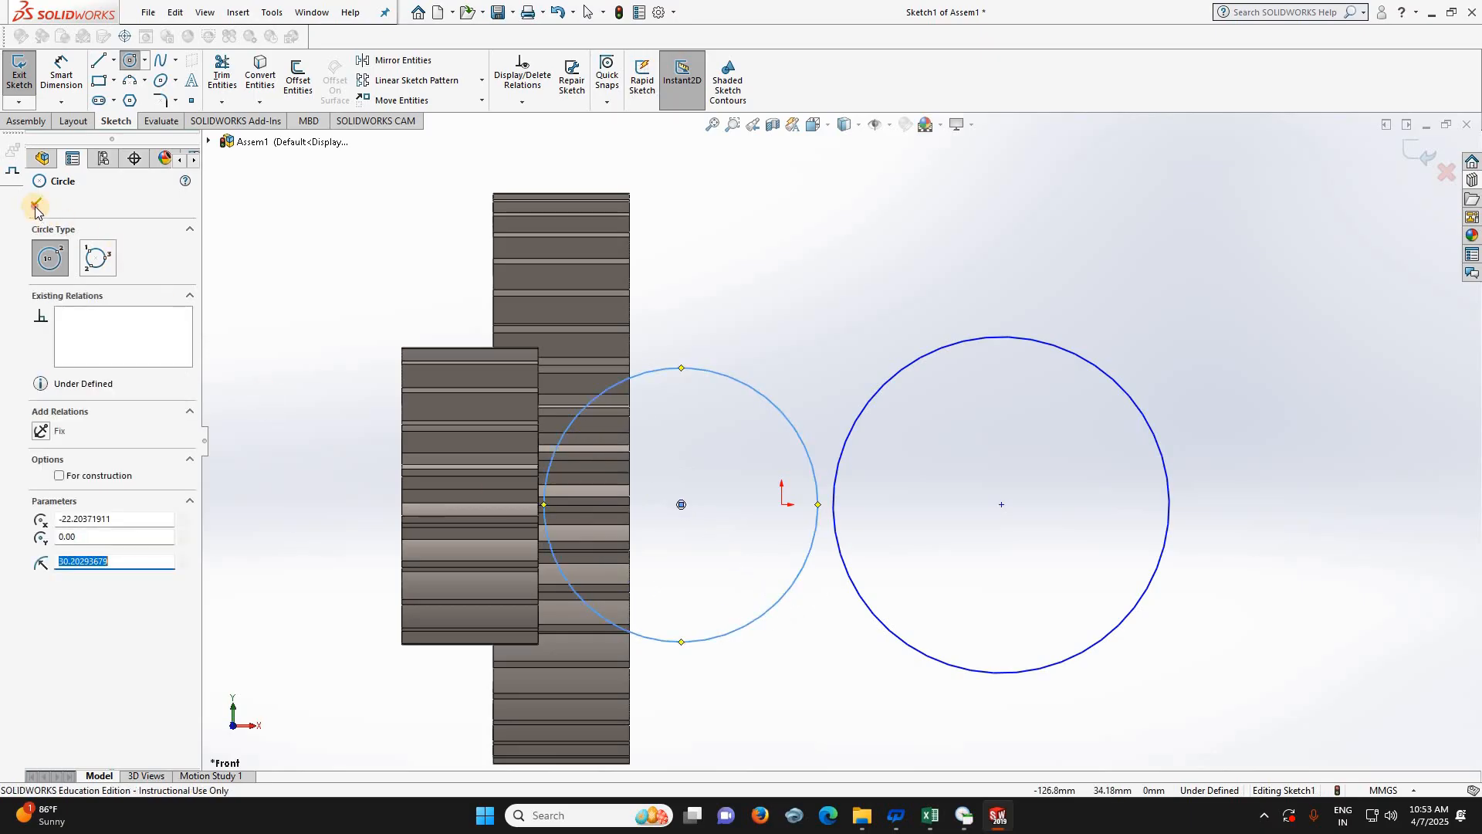
{"action": "left_click", "coordinate": [35, 204]}
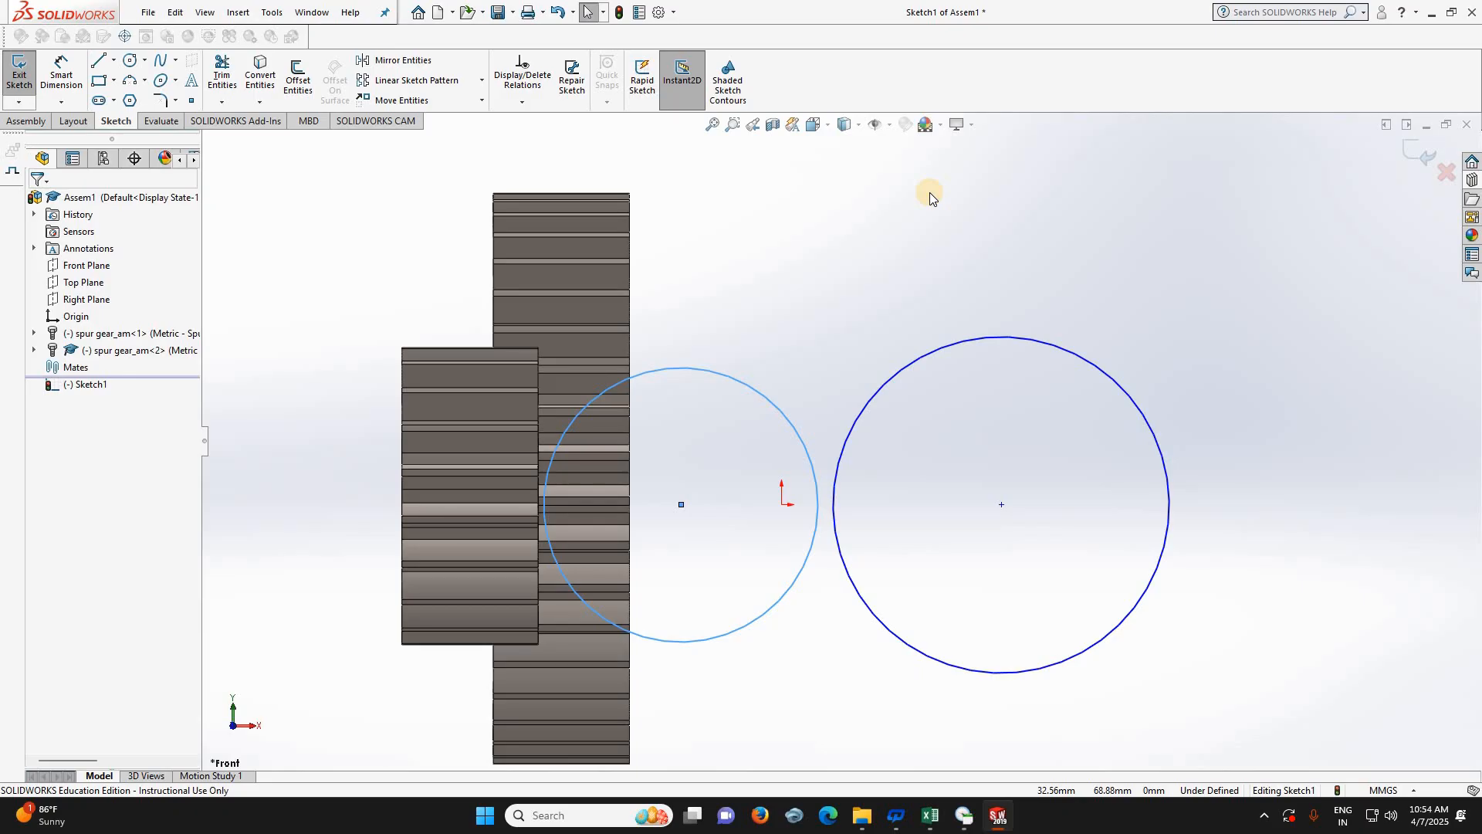
- Dimension the right-hand circle's diameter as 120 mm
{"action": "left_click", "coordinate": [57, 74]}
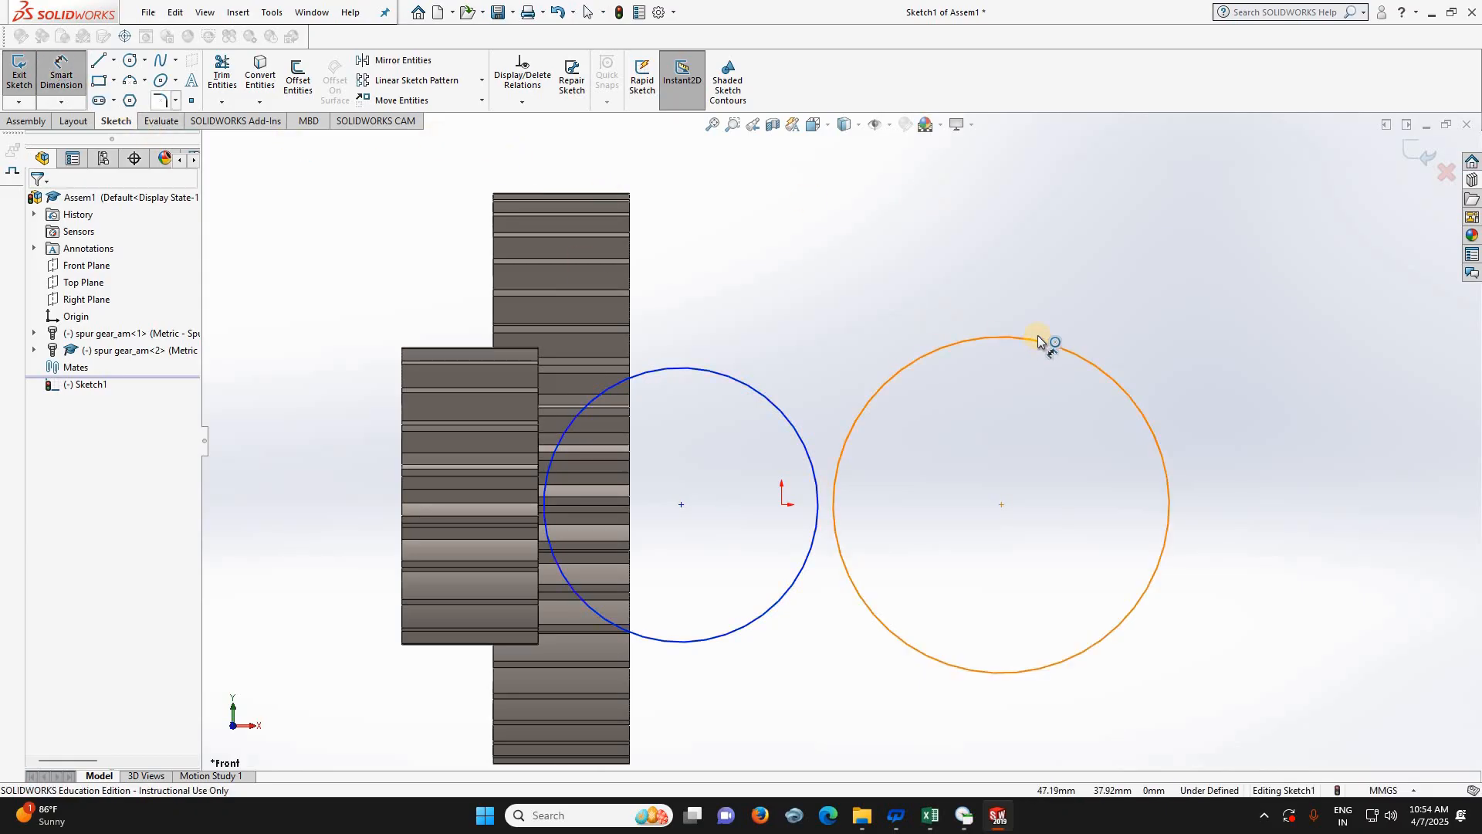
{"action": "left_click", "coordinate": [1039, 333]}
{"action": "left_click", "coordinate": [1050, 267]}
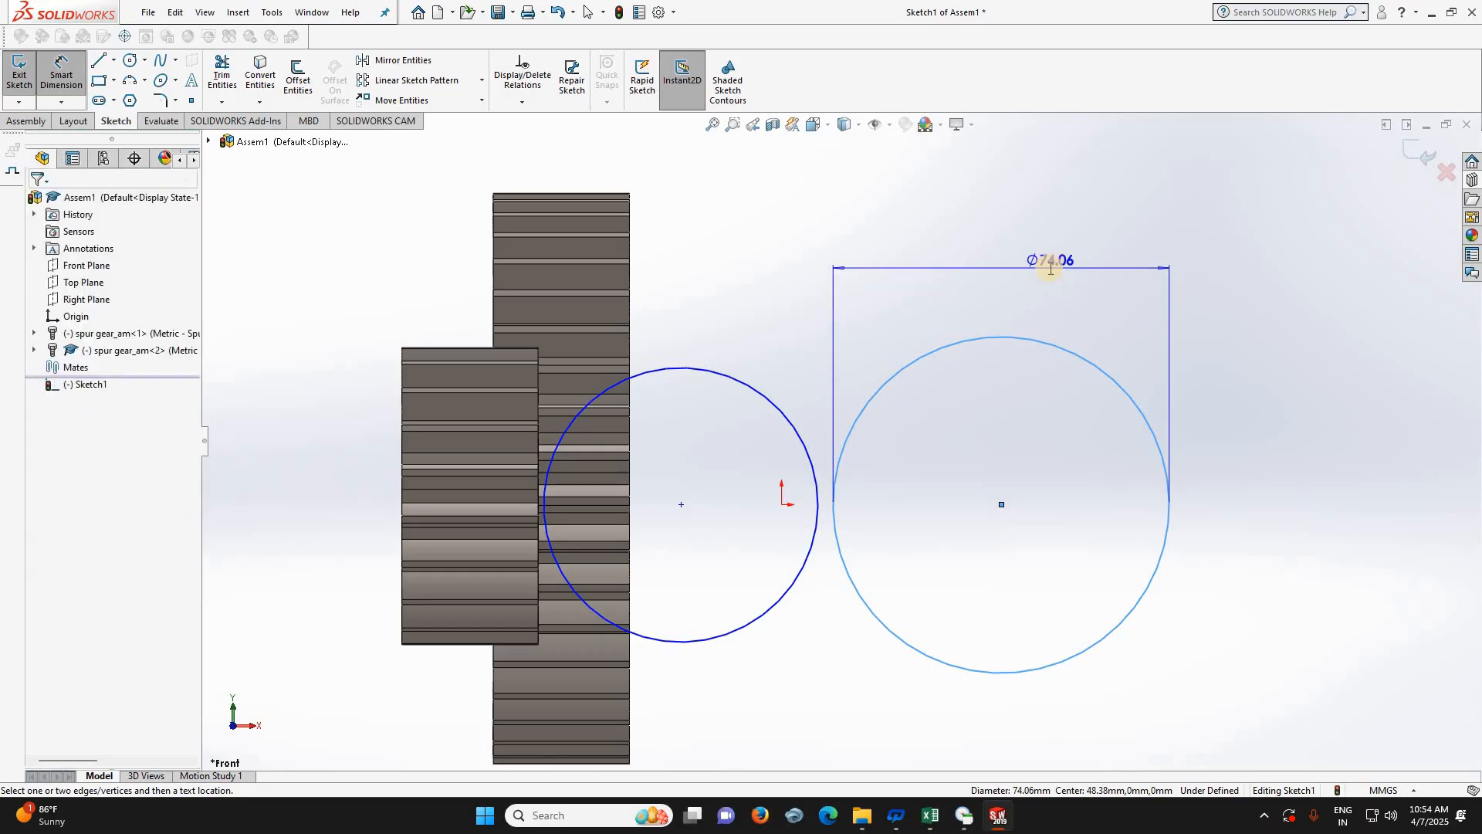
{"action": "type", "text": "120"}
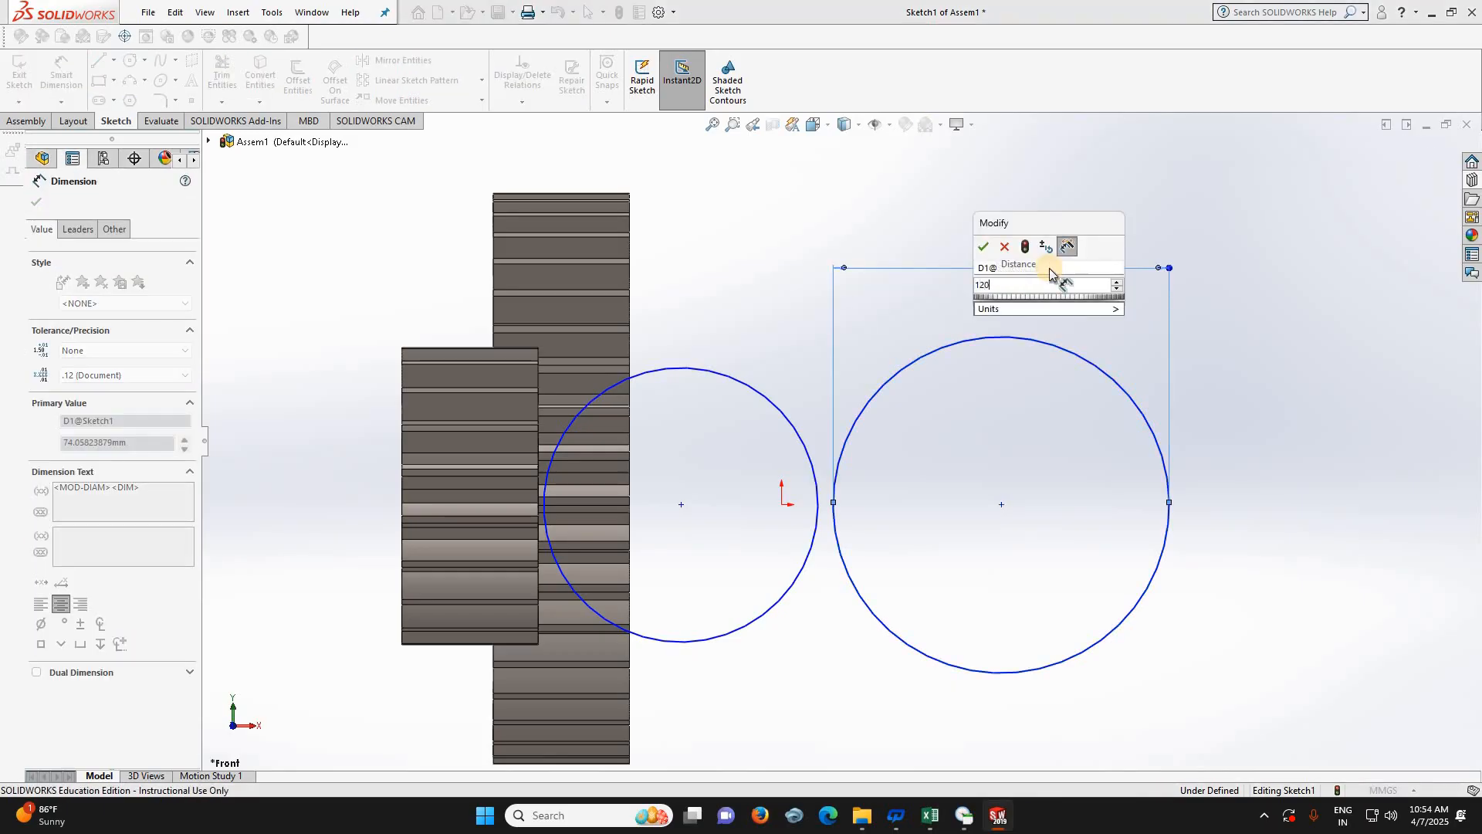
{"action": "key", "text": "Return"}
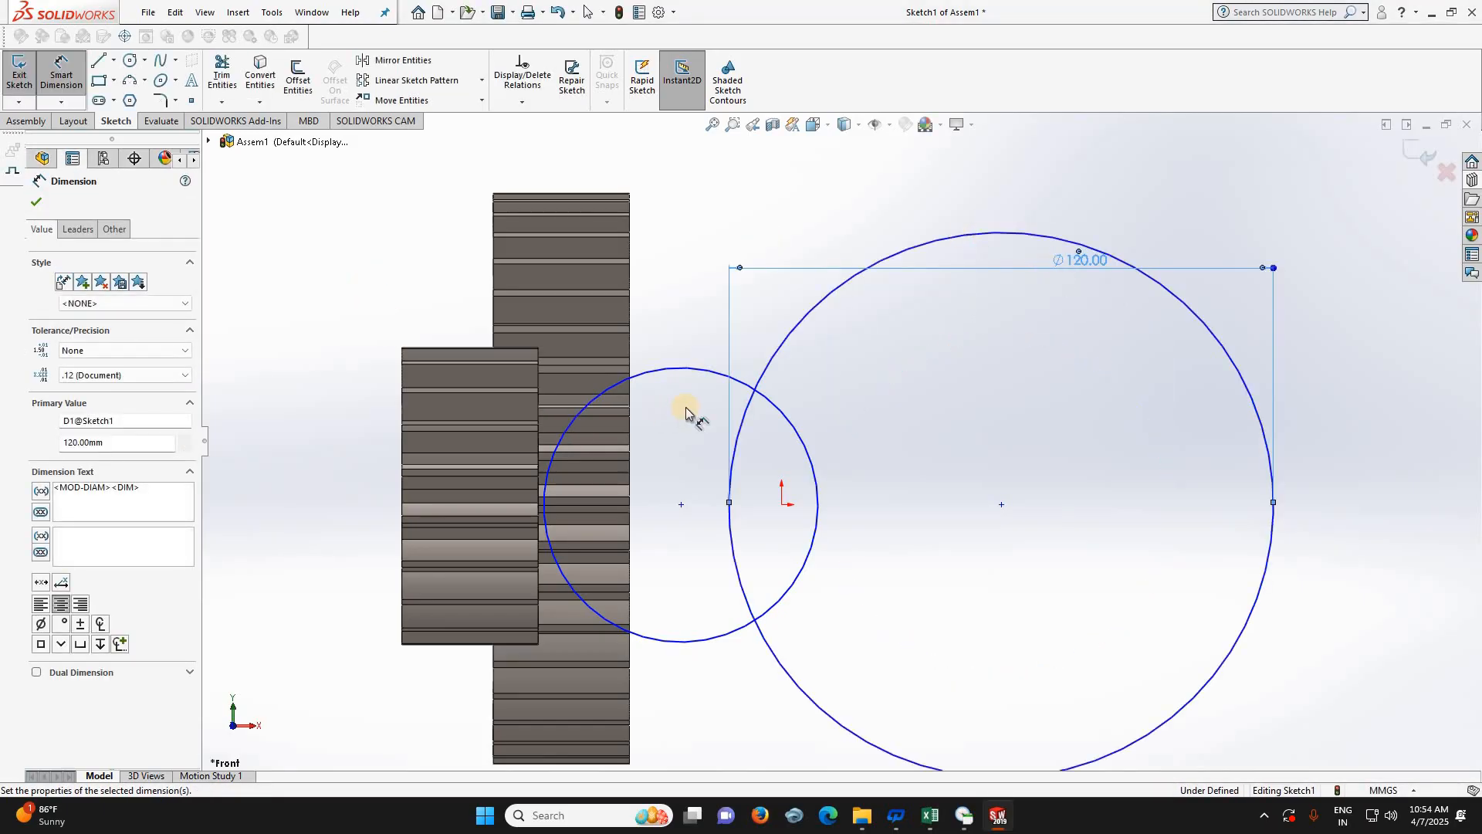
- Dimension the left-hand circle's diameter as 60 mm
{"action": "left_click", "coordinate": [683, 366]}
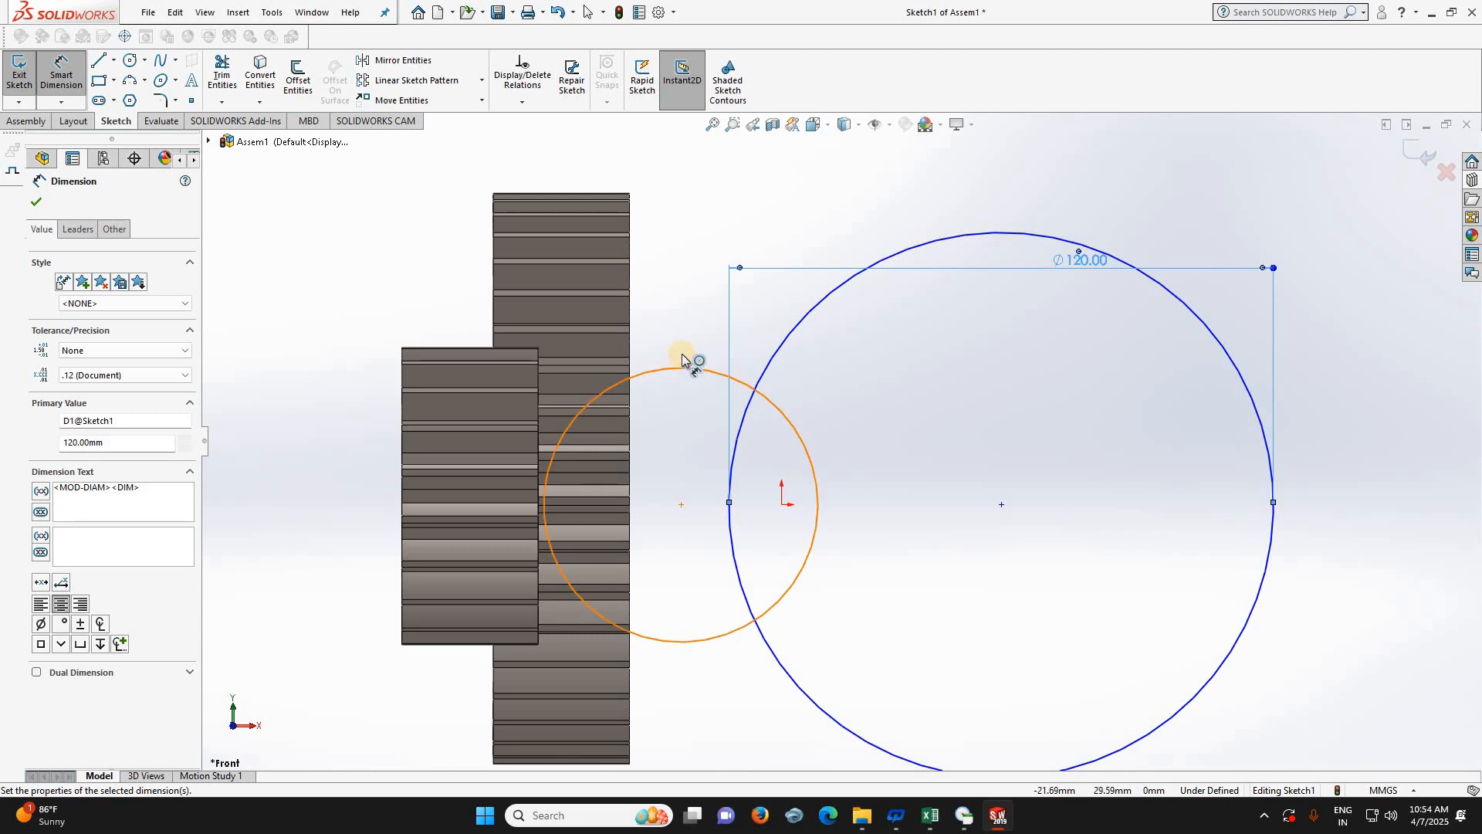
{"action": "left_click", "coordinate": [682, 305]}
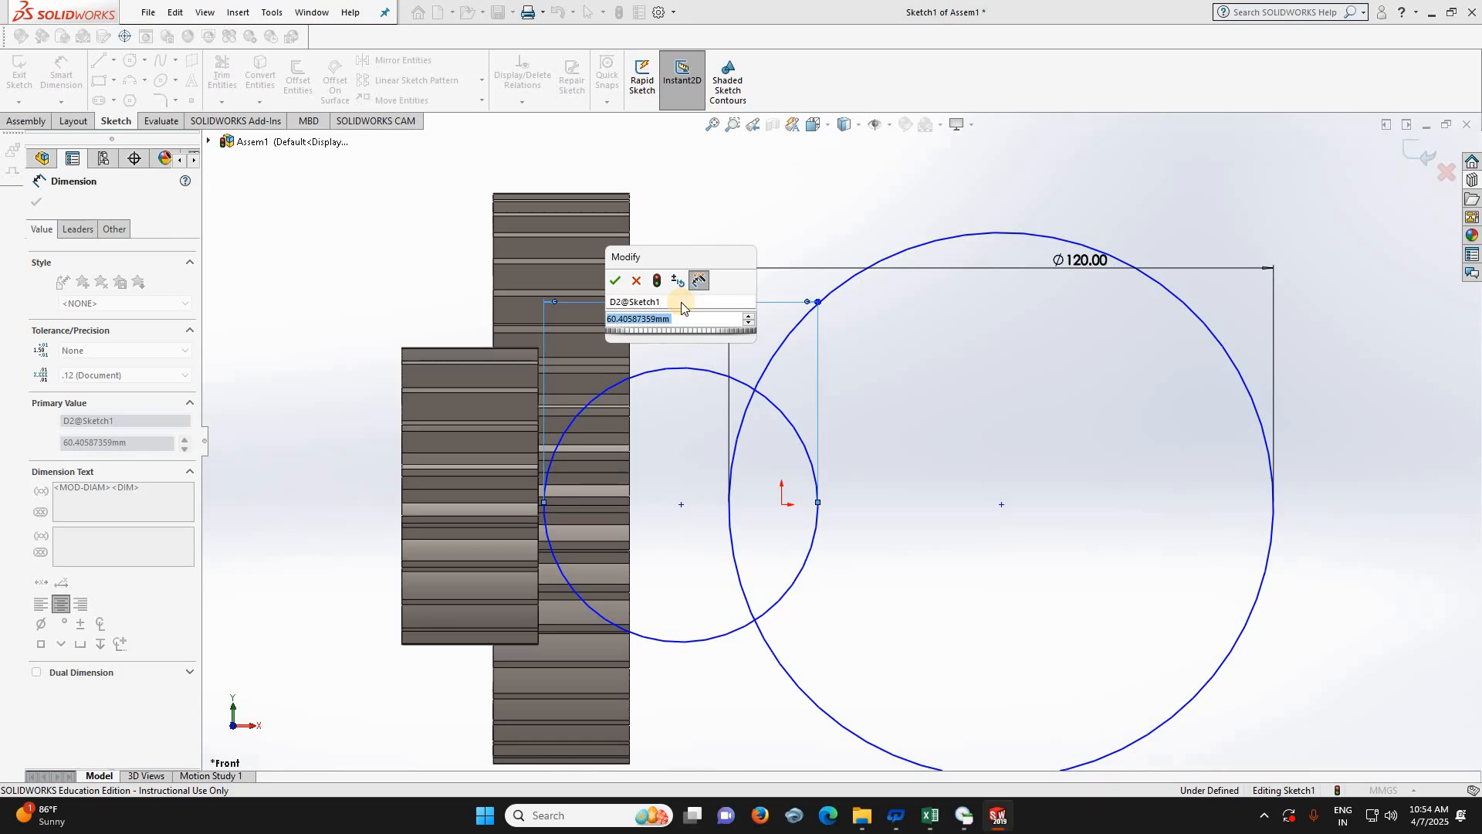
{"action": "type", "text": "60"}
{"action": "key", "text": "Return"}
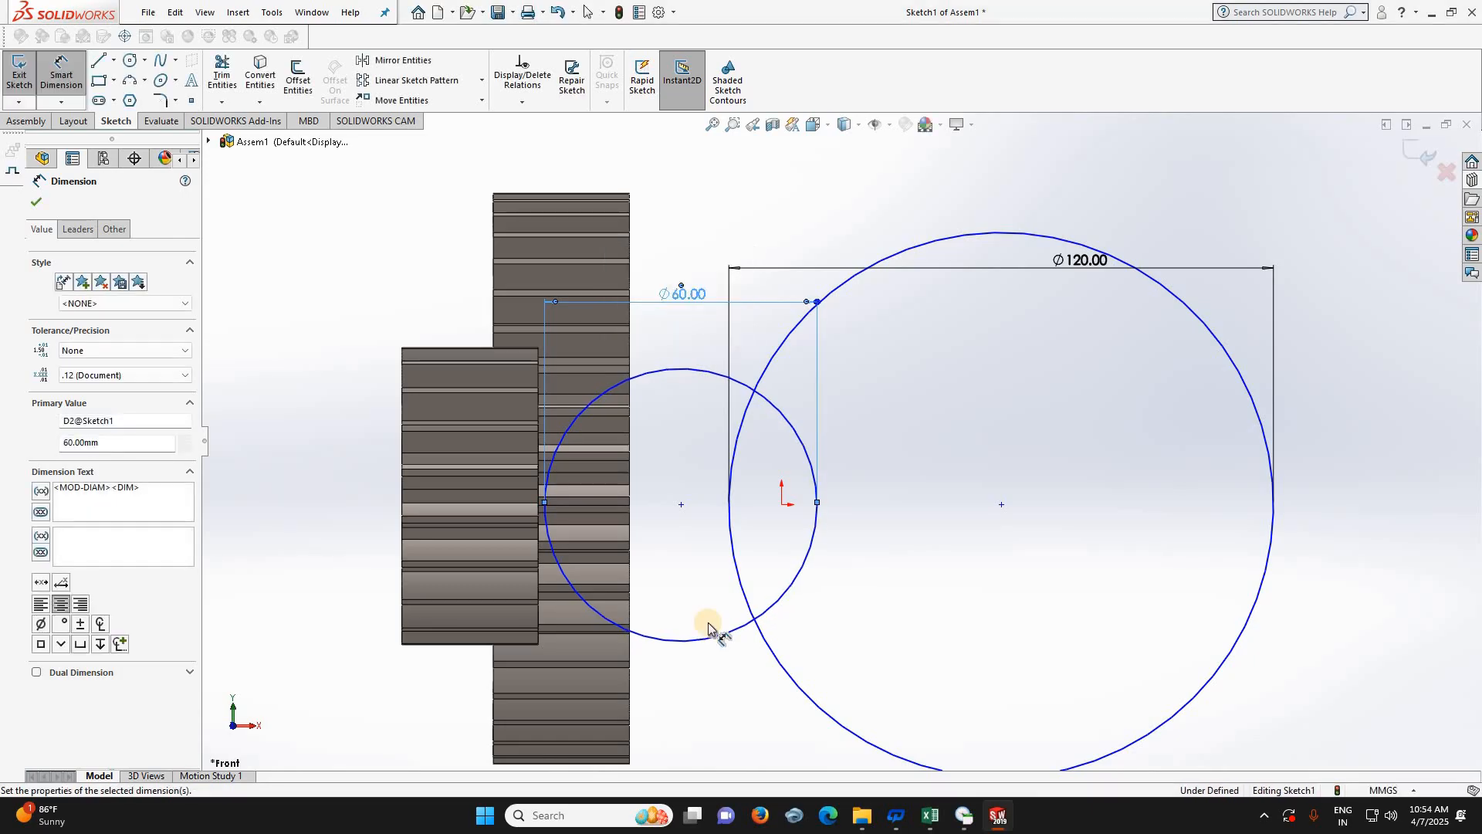
{"action": "left_click", "coordinate": [35, 202]}
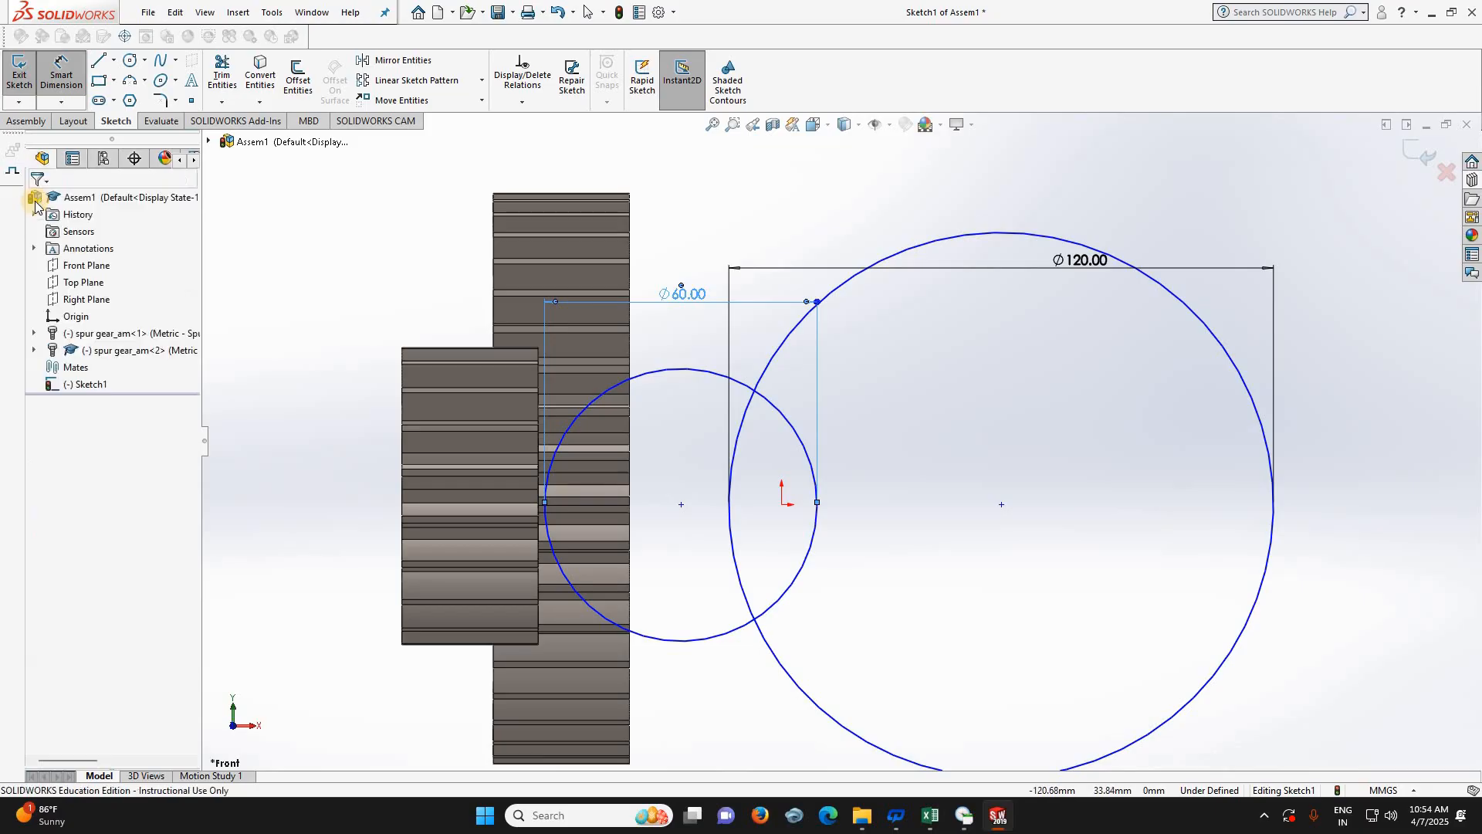
{"action": "key", "text": "Escape"}
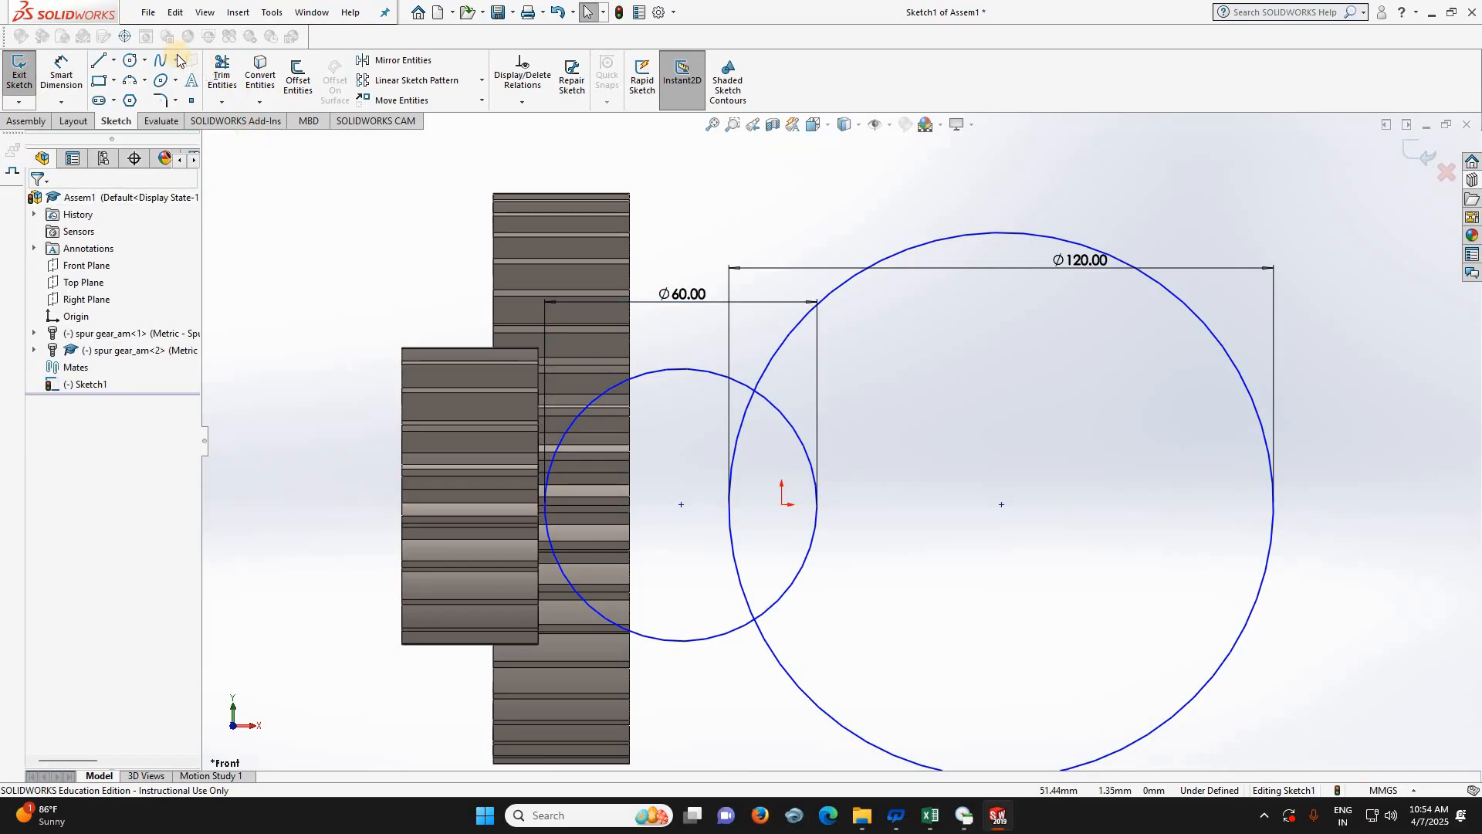
- Draw a horizontal centerline joining the centers of the two circles
{"action": "left_click", "coordinate": [114, 60]}
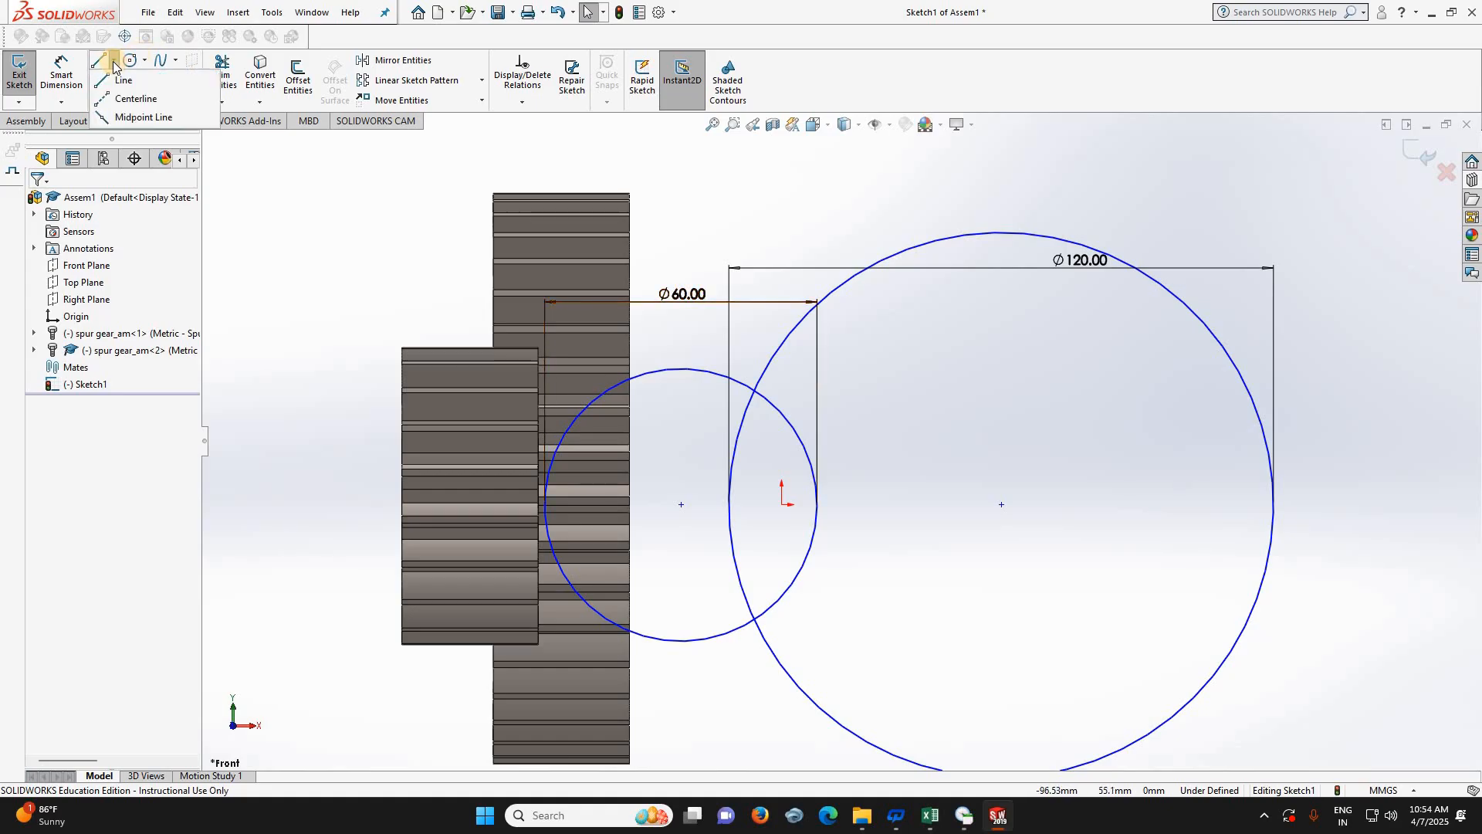
{"action": "left_click", "coordinate": [123, 99]}
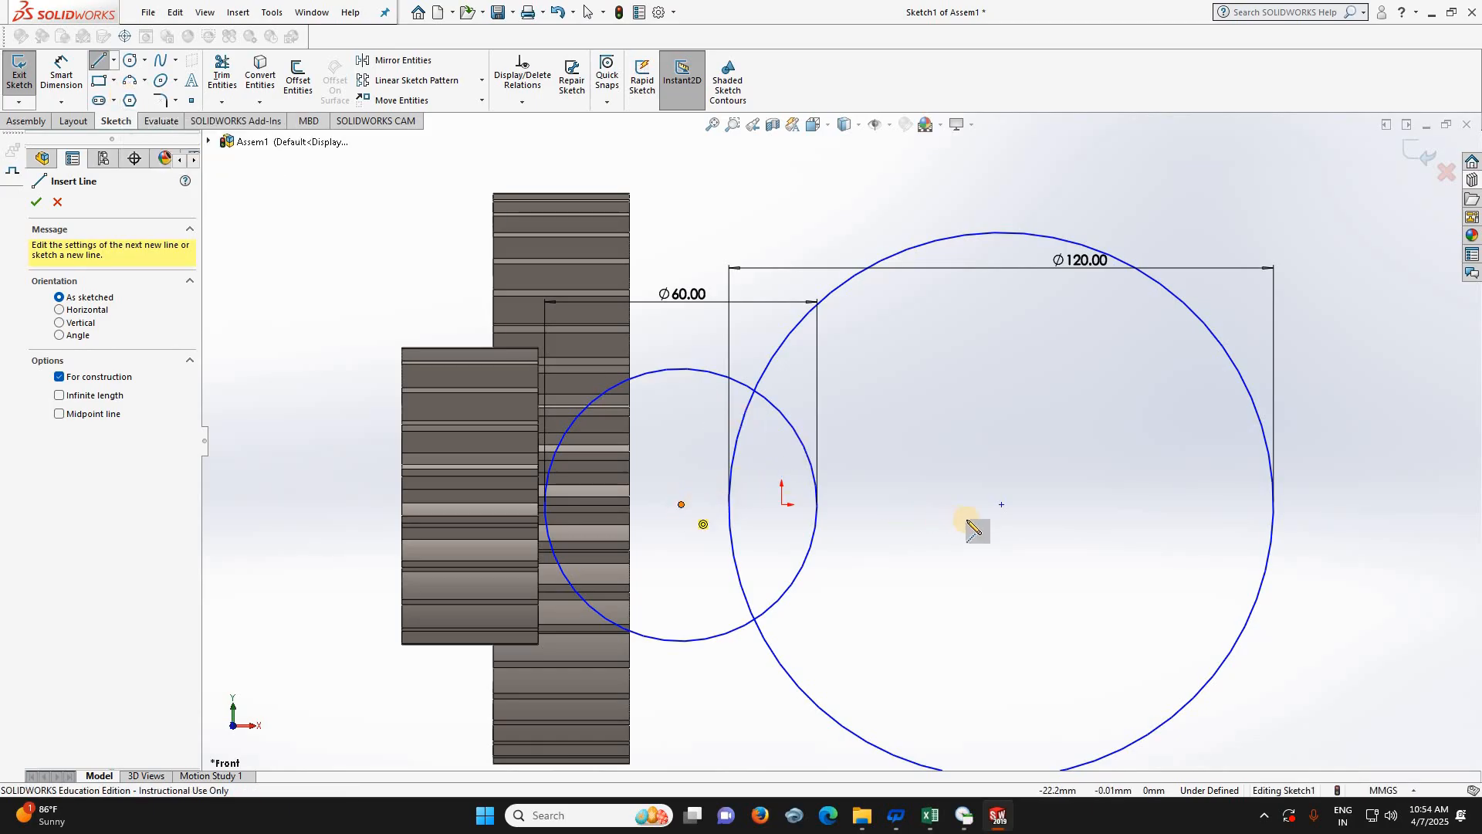
{"action": "left_click", "coordinate": [1002, 505]}
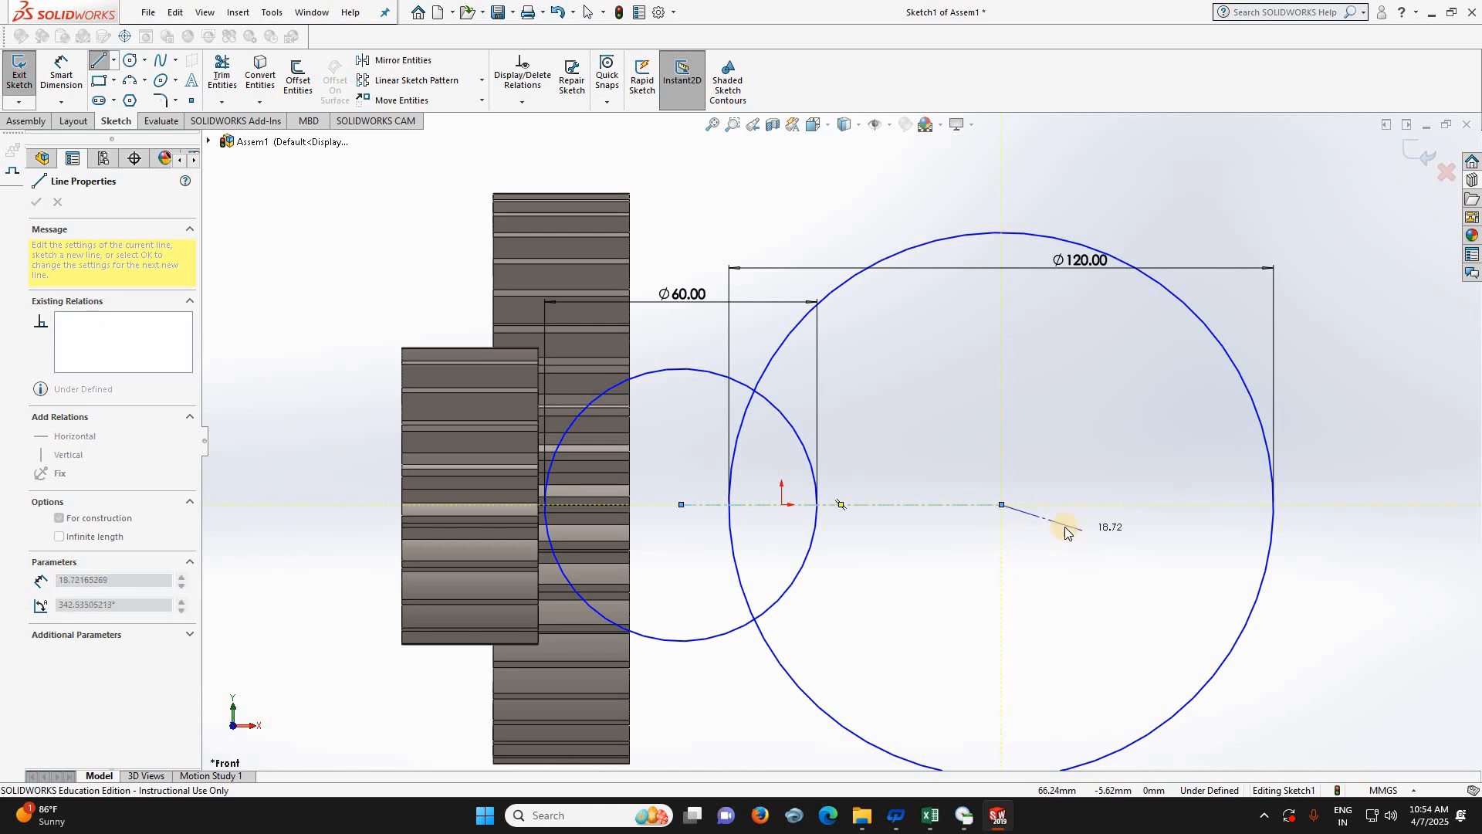
{"action": "key", "text": "Escape"}
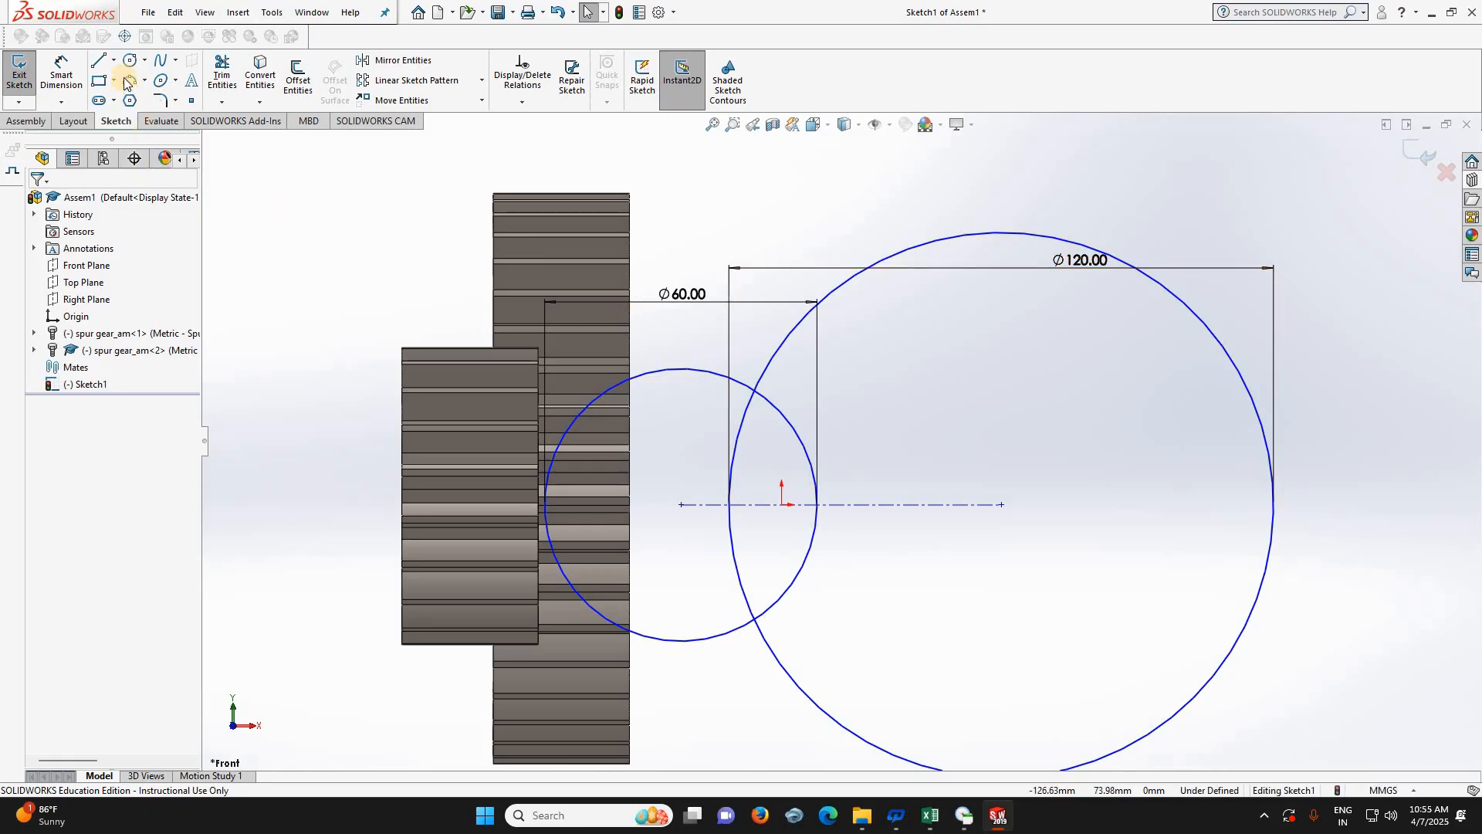
- Dimension the centerline between the circle centers as 90 mm
{"action": "left_click", "coordinate": [61, 75]}
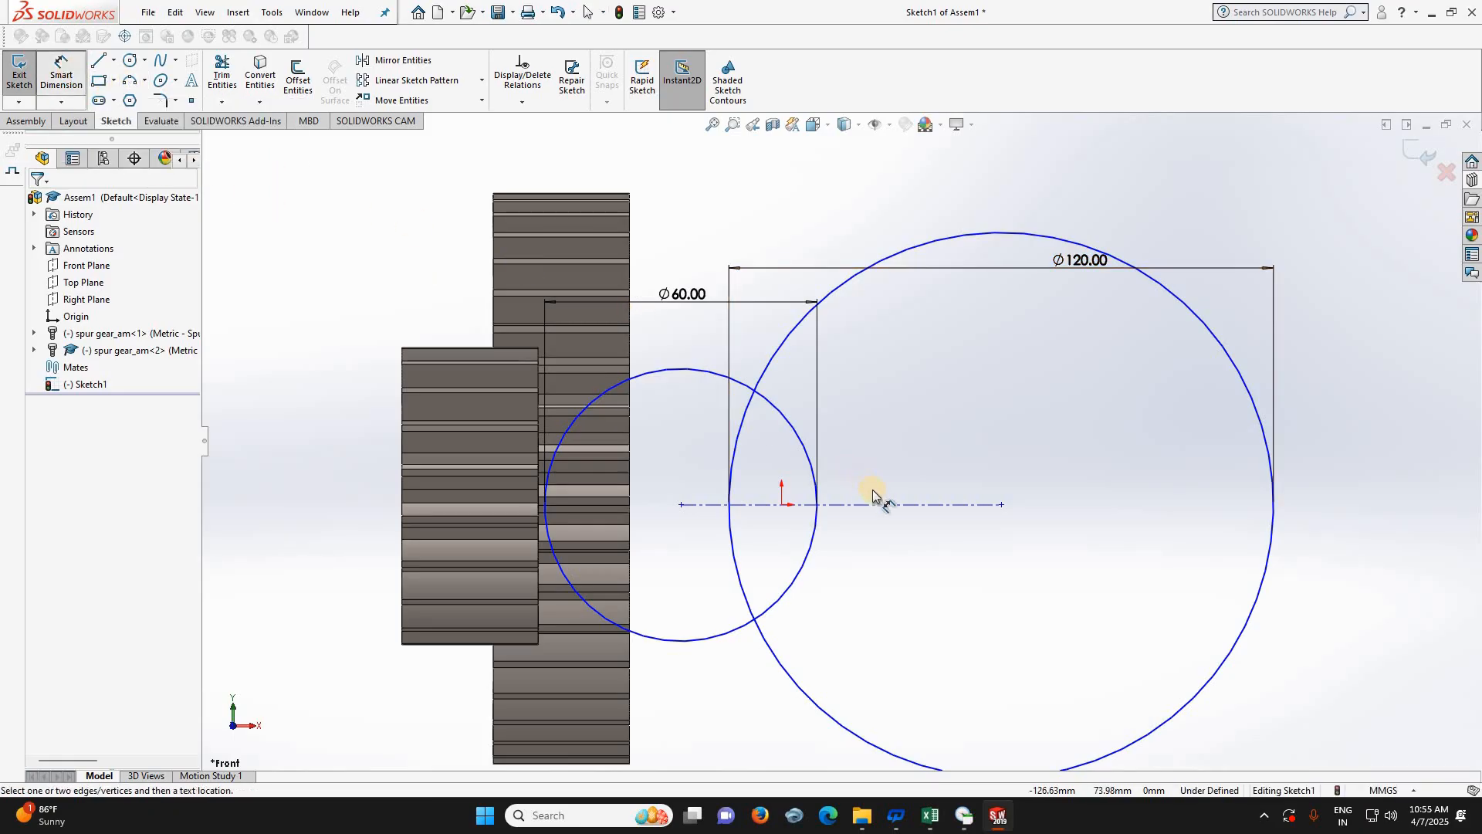
{"action": "left_click", "coordinate": [886, 505]}
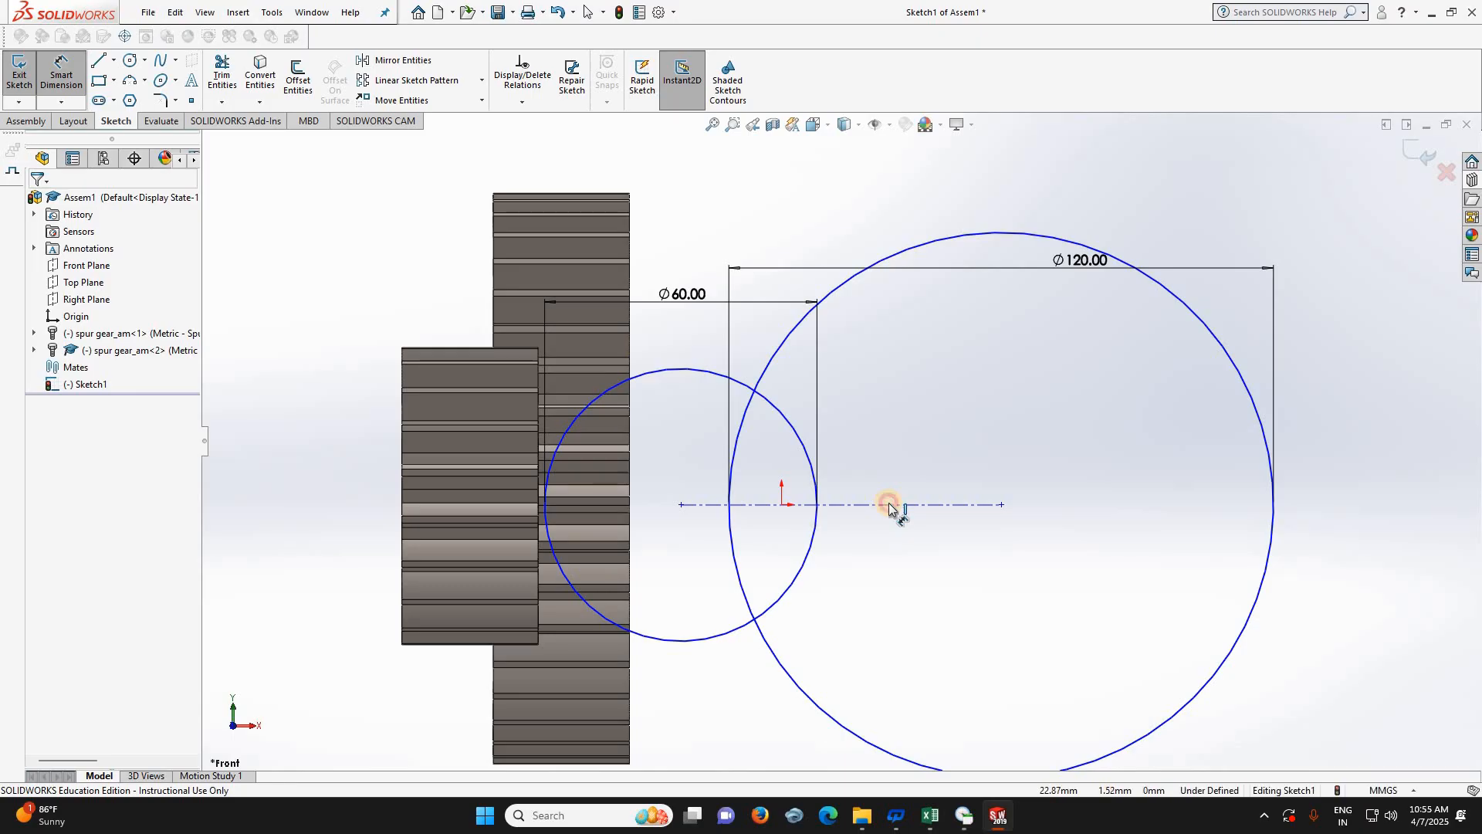
{"action": "left_click", "coordinate": [888, 614]}
{"action": "type", "text": "90"}
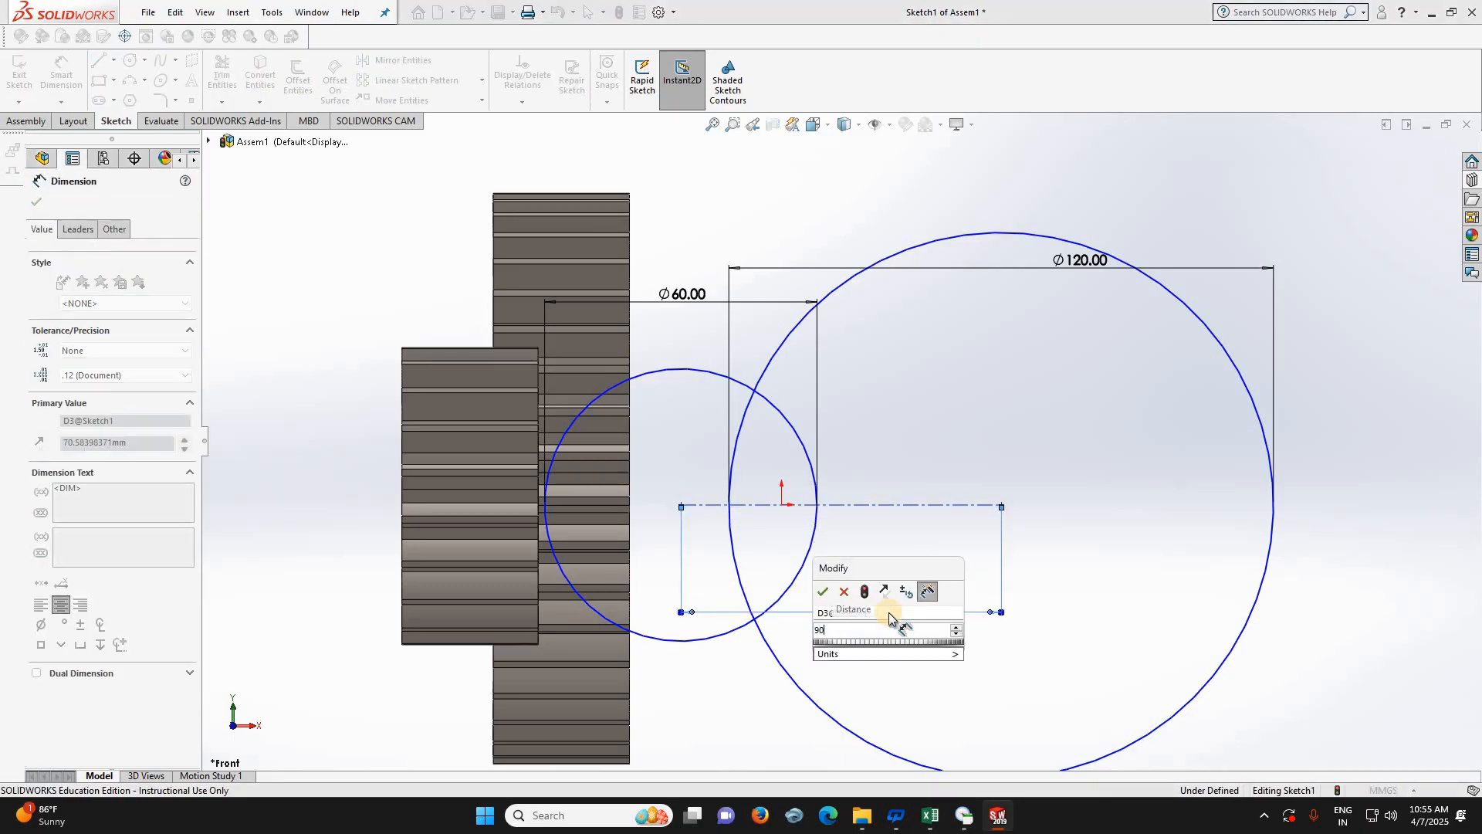
{"action": "key", "text": "Return"}
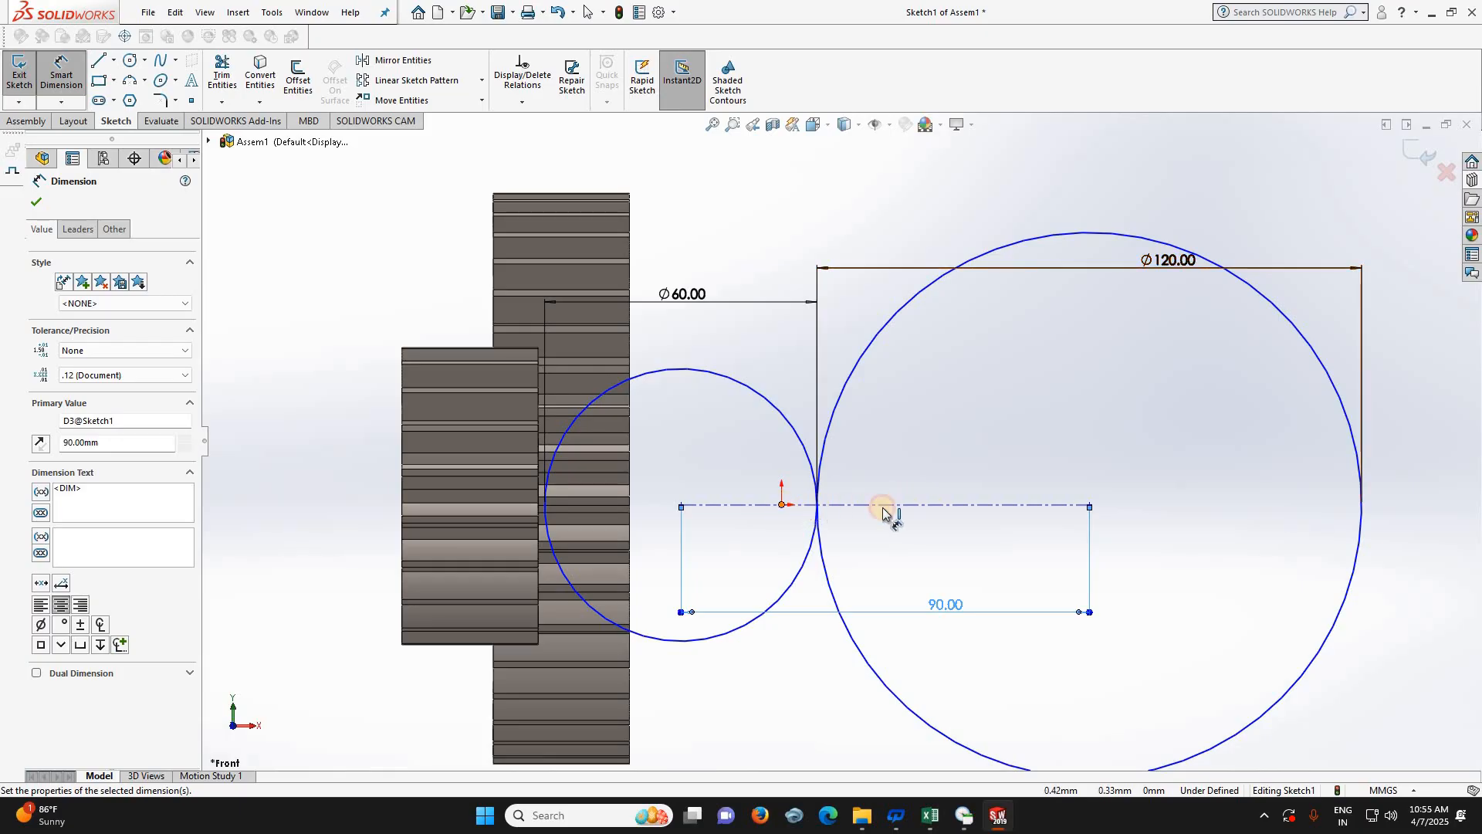
{"action": "key", "text": "Escape"}
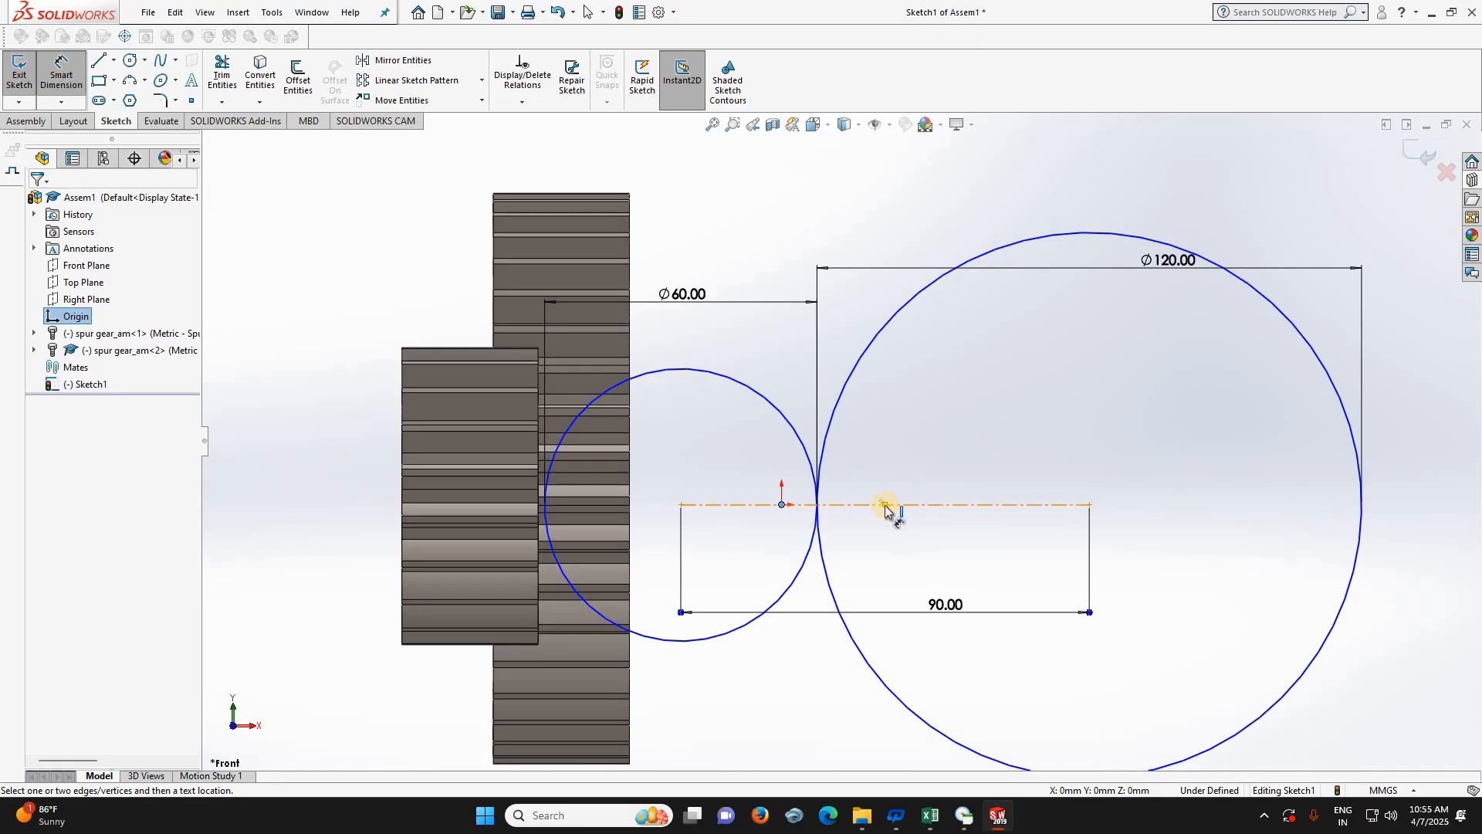
- Dimension the horizontal distance between the origin and the centerline's midpoint as 0 mm, and exit the sketch
{"action": "left_click", "coordinate": [886, 504]}
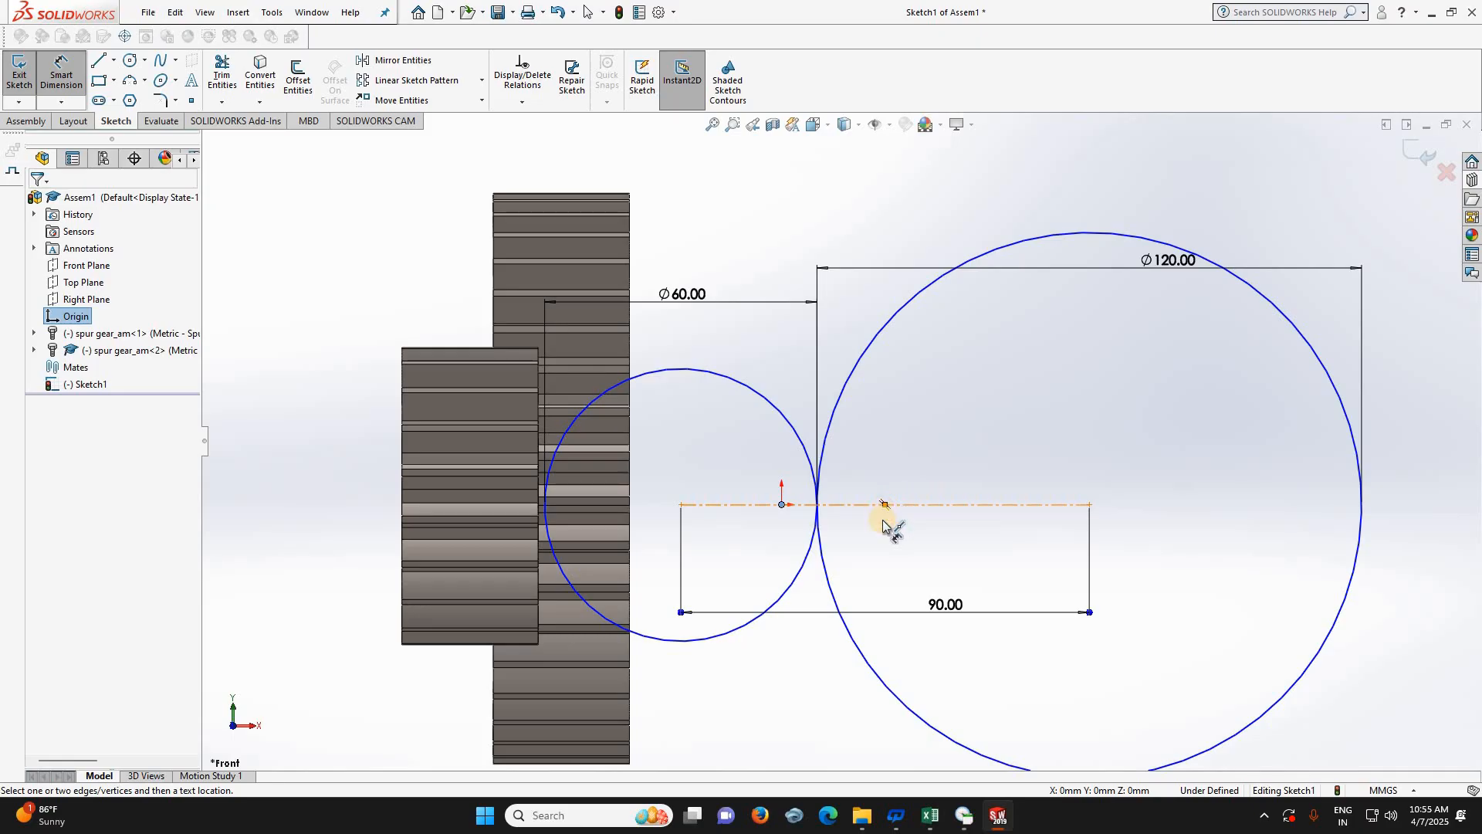
{"action": "left_click", "coordinate": [825, 701]}
{"action": "type", "text": "0"}
{"action": "key", "text": "Return"}
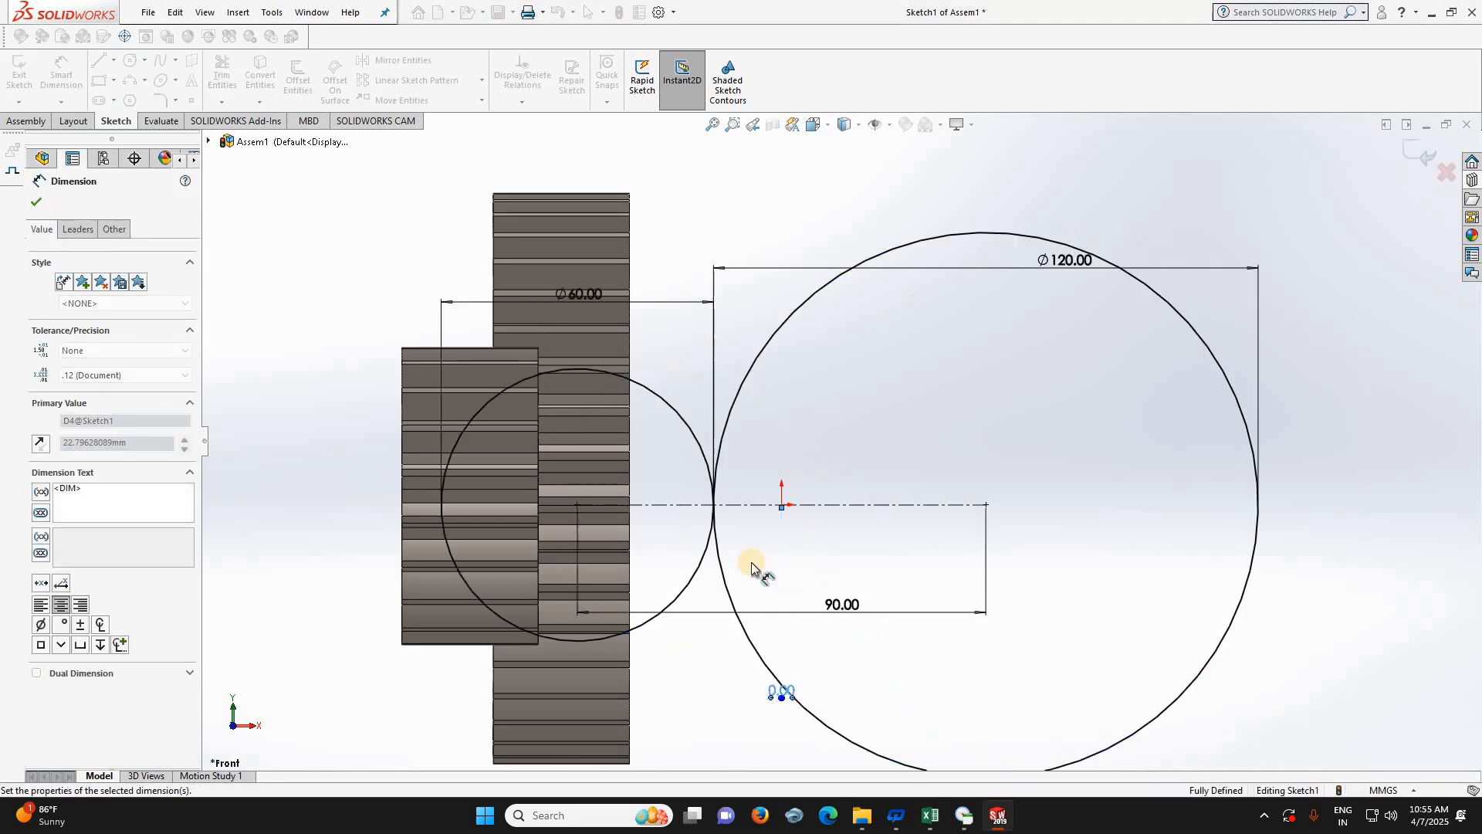
{"action": "left_click", "coordinate": [981, 241]}
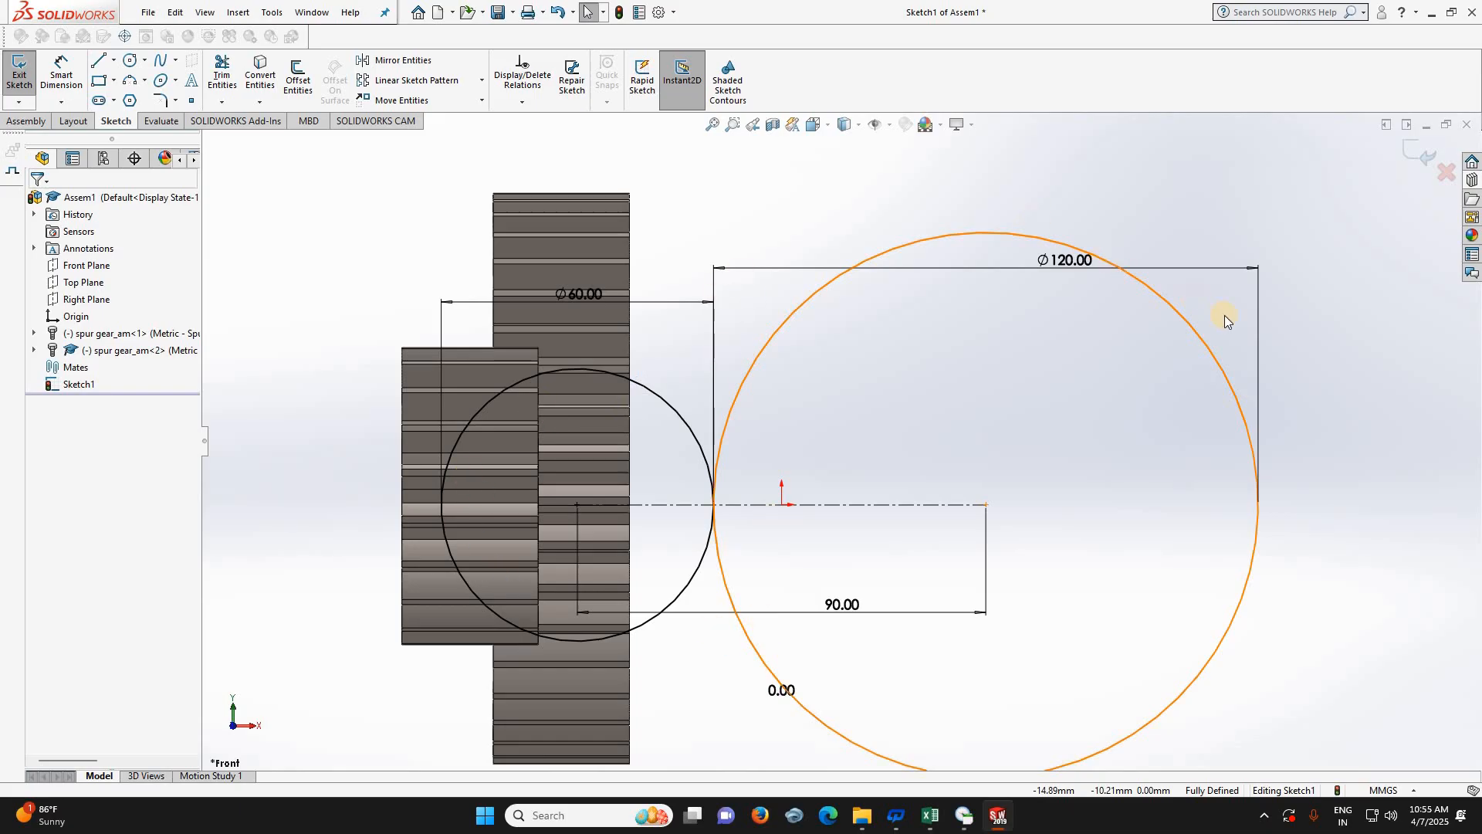
{"action": "left_click", "coordinate": [18, 80]}
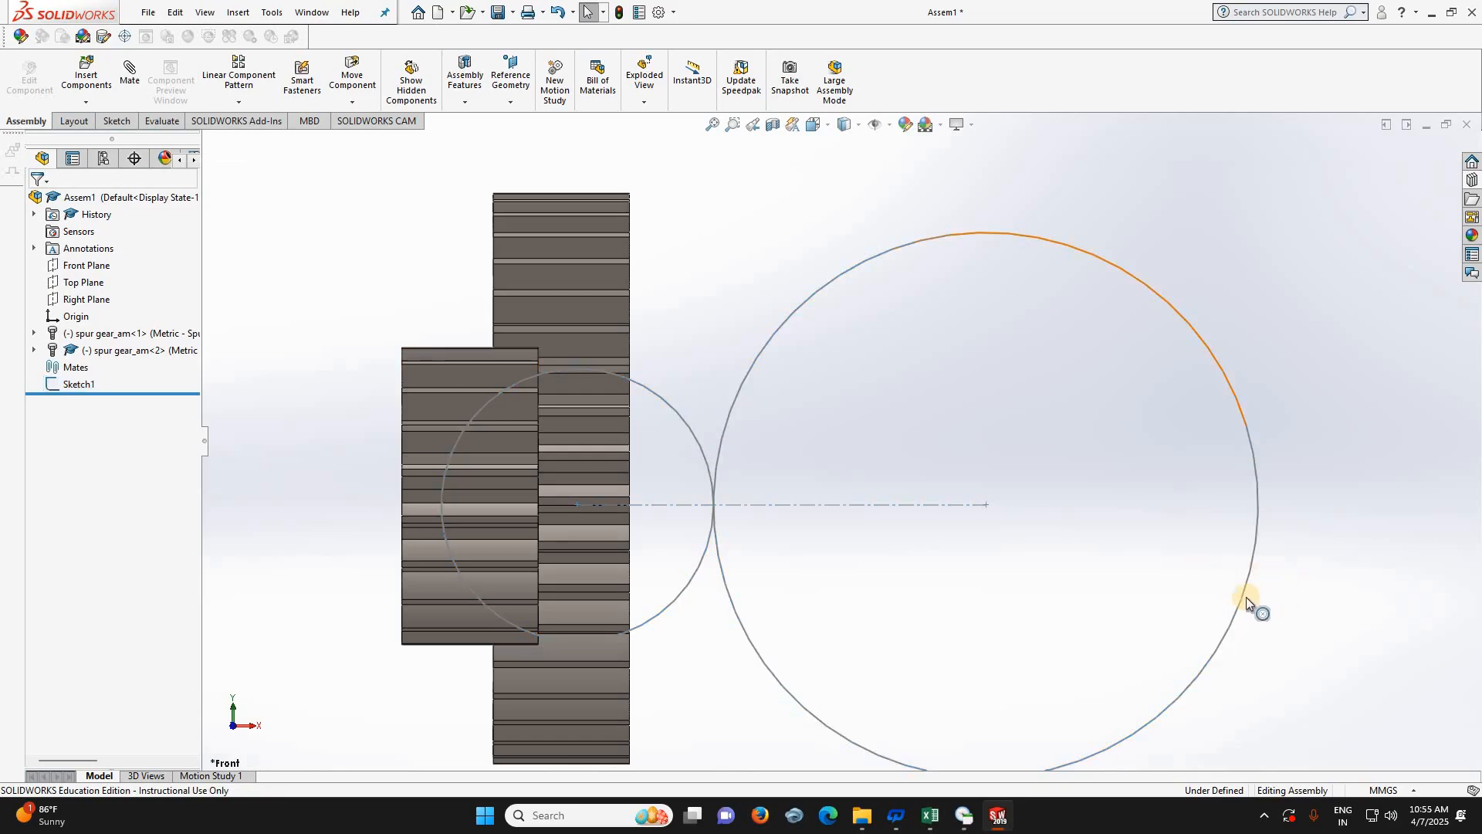
- Add a concentric mate between the large gear's bore face and the 120 mm sketch circle
{"action": "middle_click_drag", "start_coordinate": [1197, 615], "coordinate": [1231, 612]}
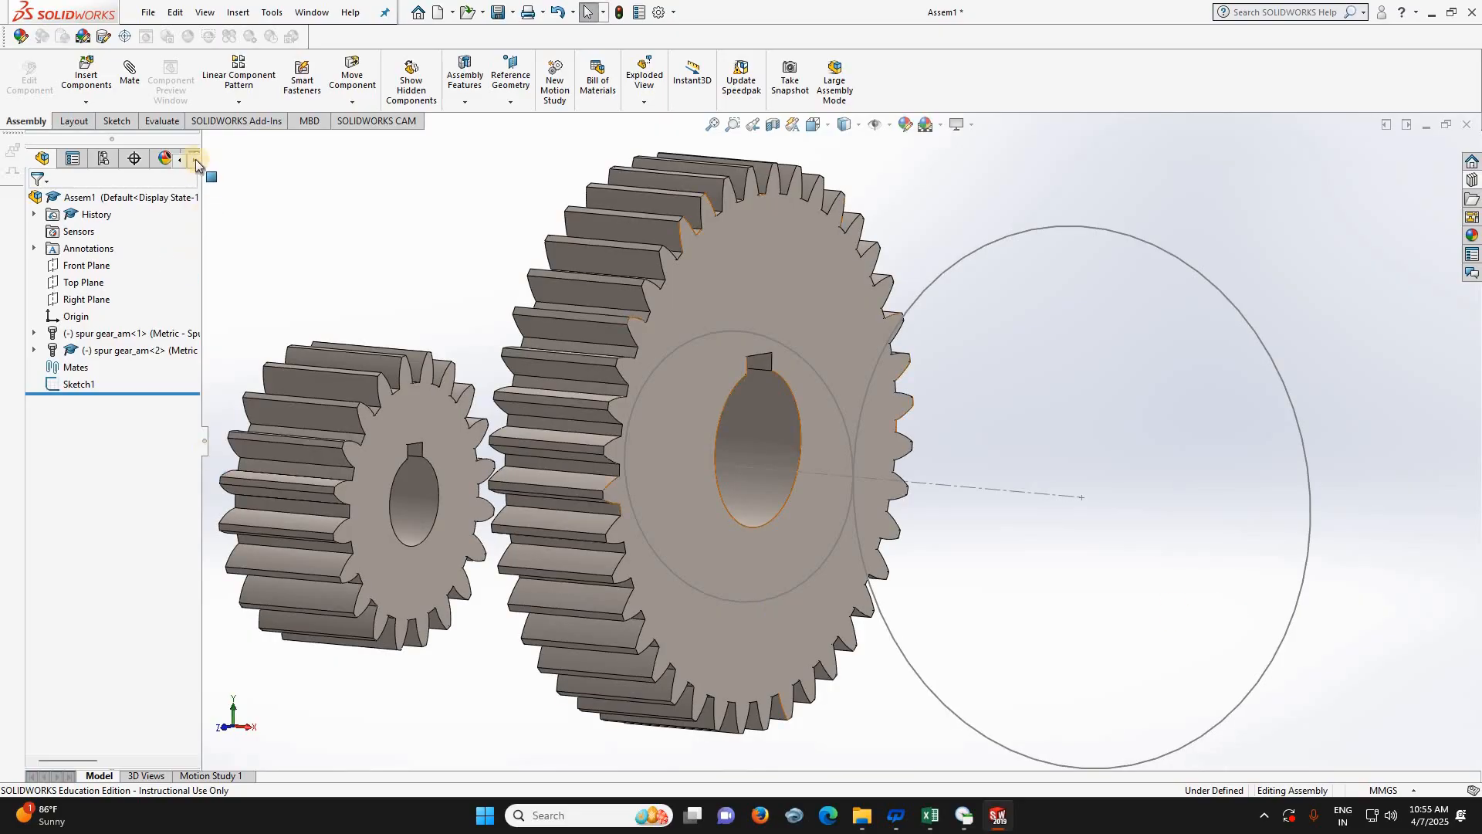
{"action": "left_click", "coordinate": [132, 74]}
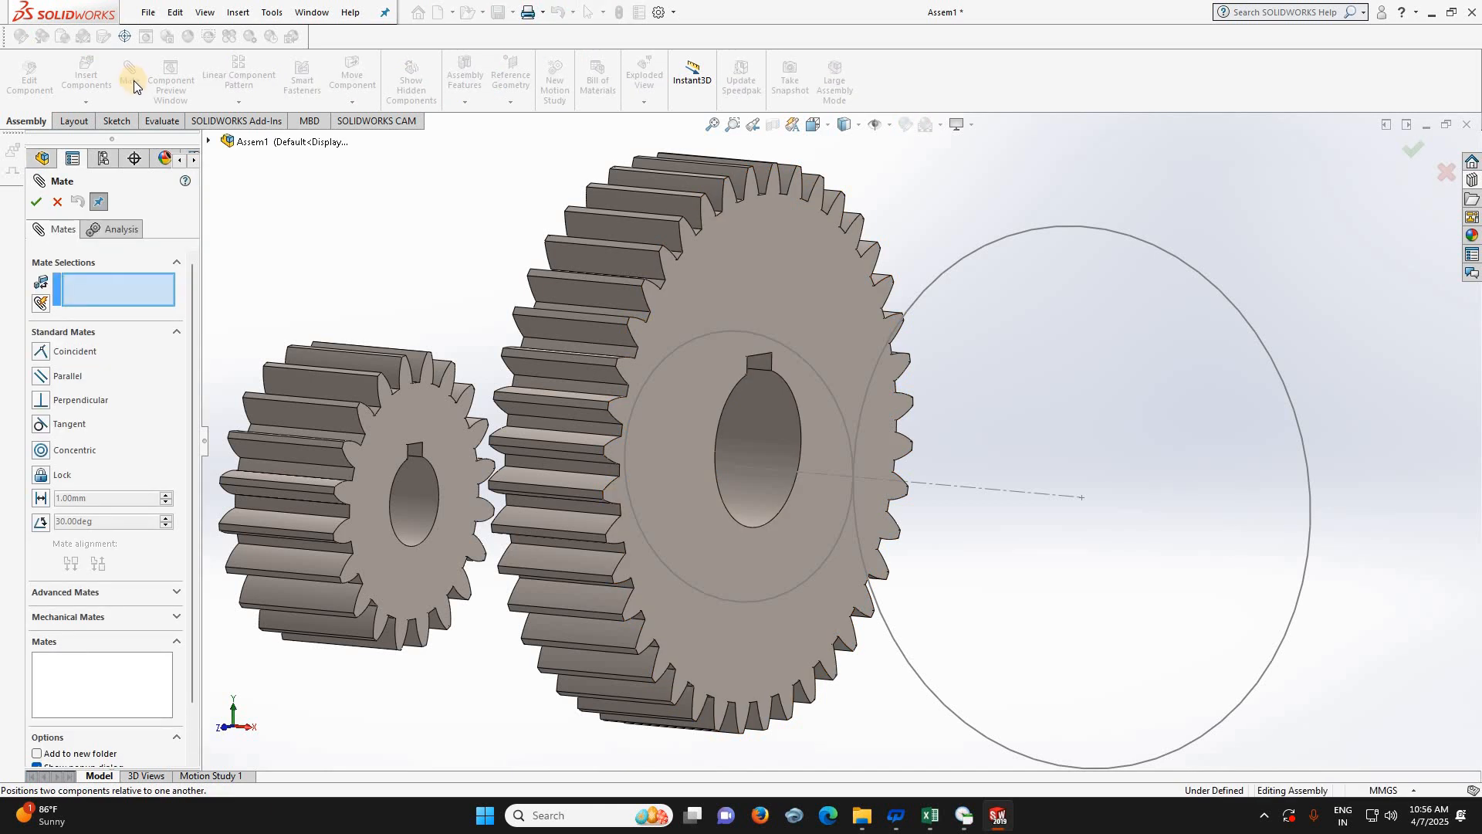
{"action": "left_click", "coordinate": [40, 453]}
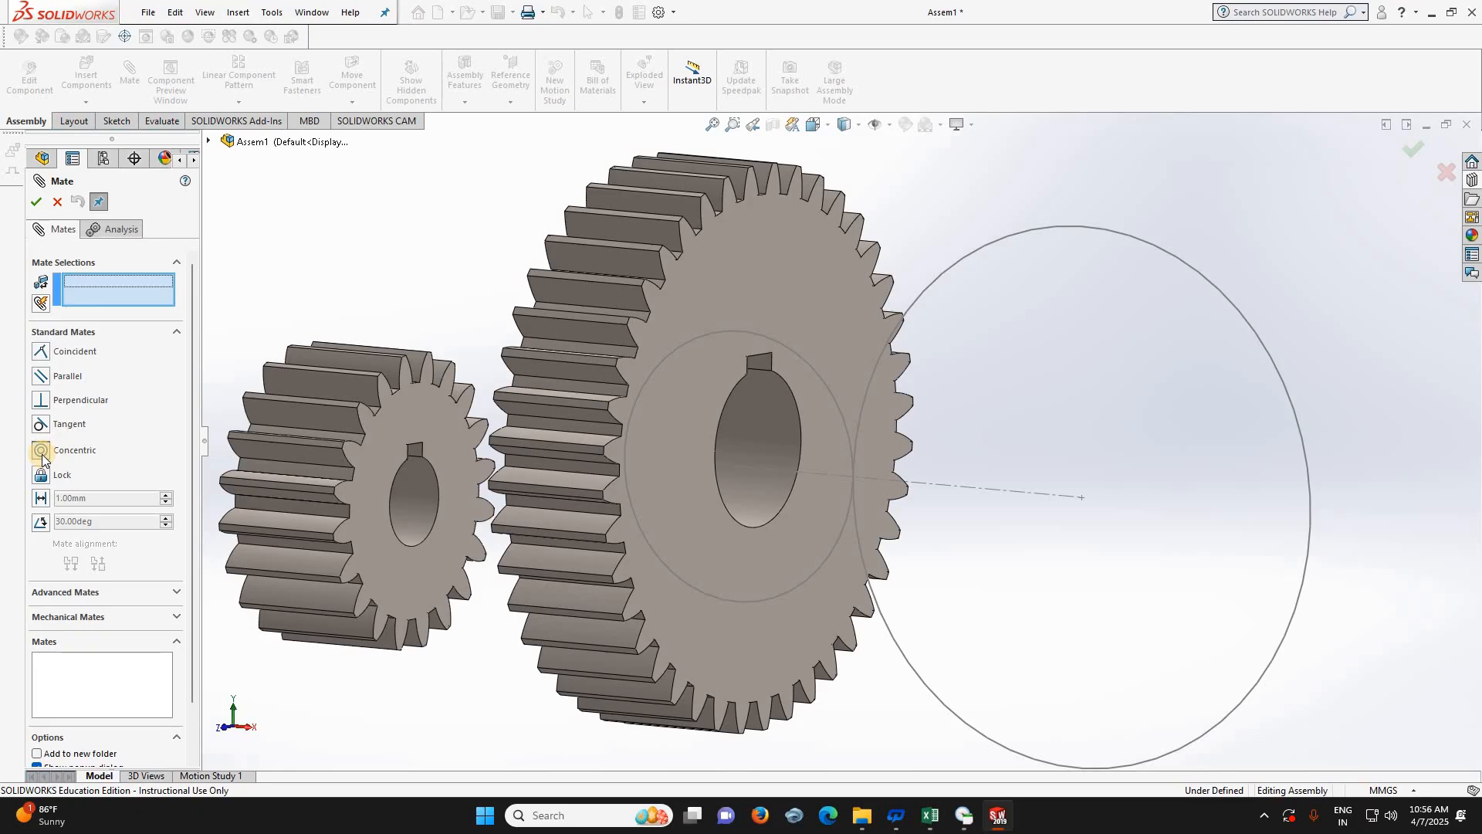
{"action": "left_click", "coordinate": [769, 410]}
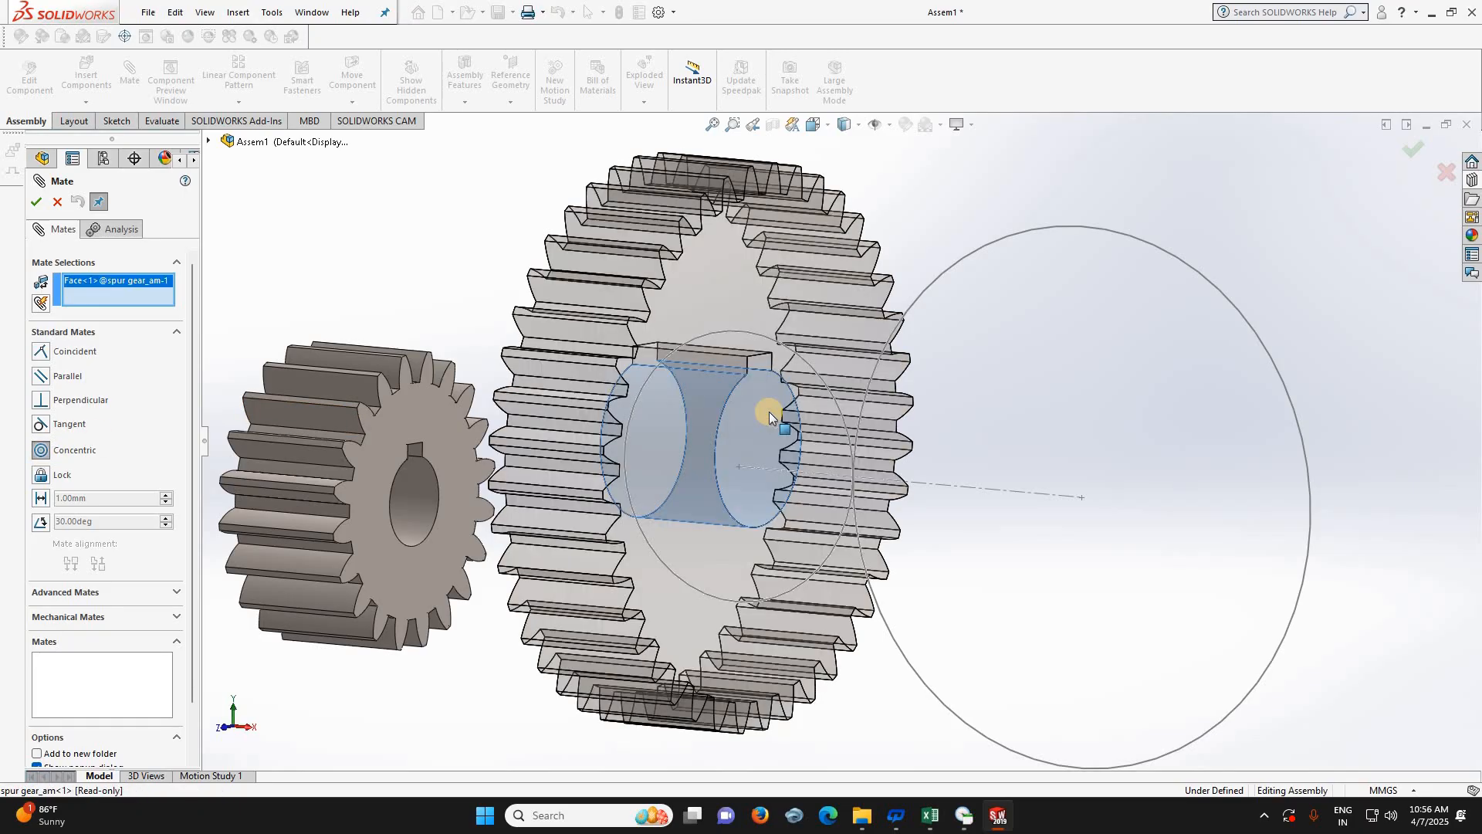
{"action": "left_click", "coordinate": [1026, 230]}
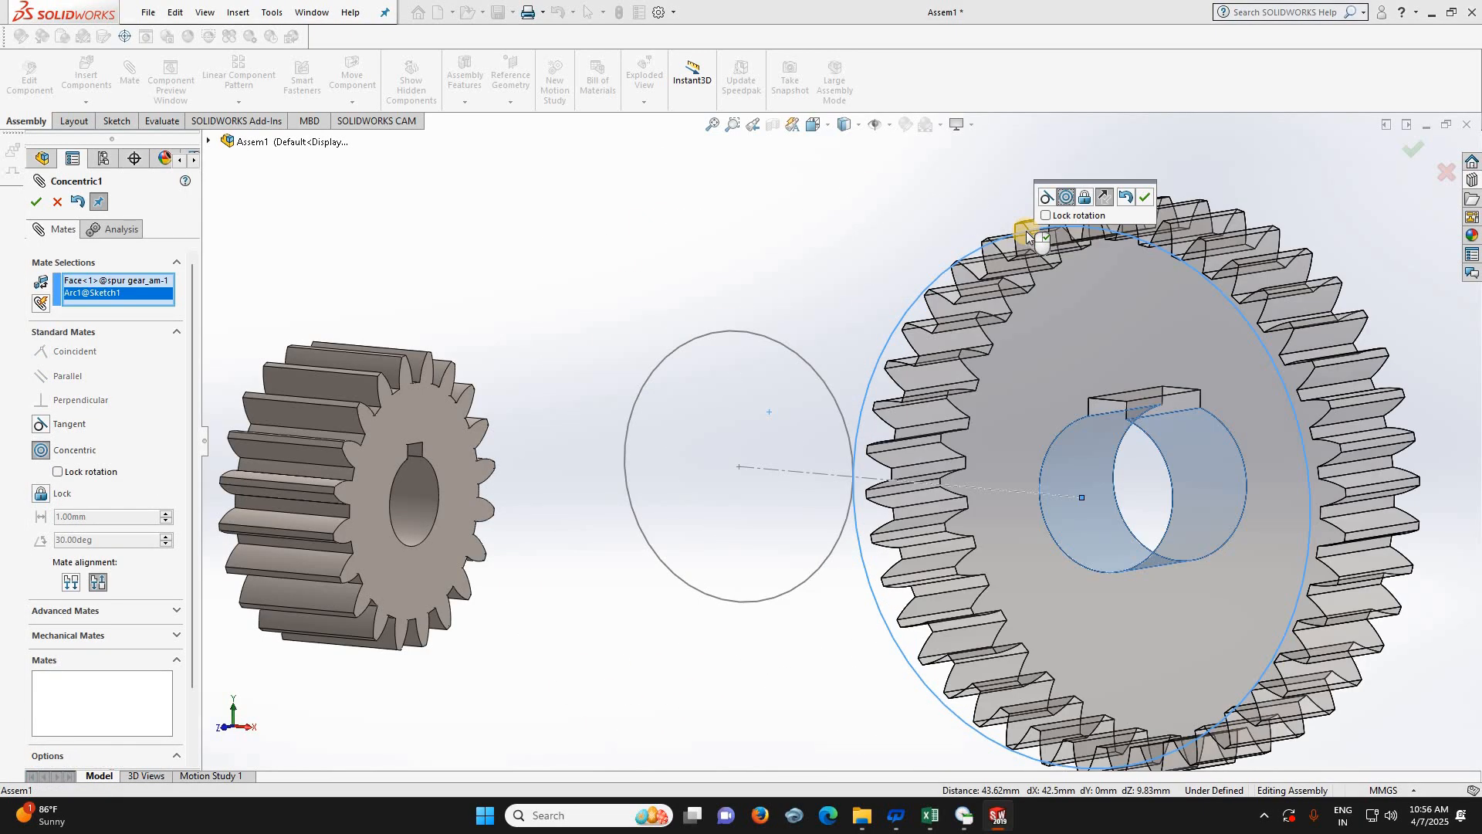
{"action": "left_click", "coordinate": [36, 202]}
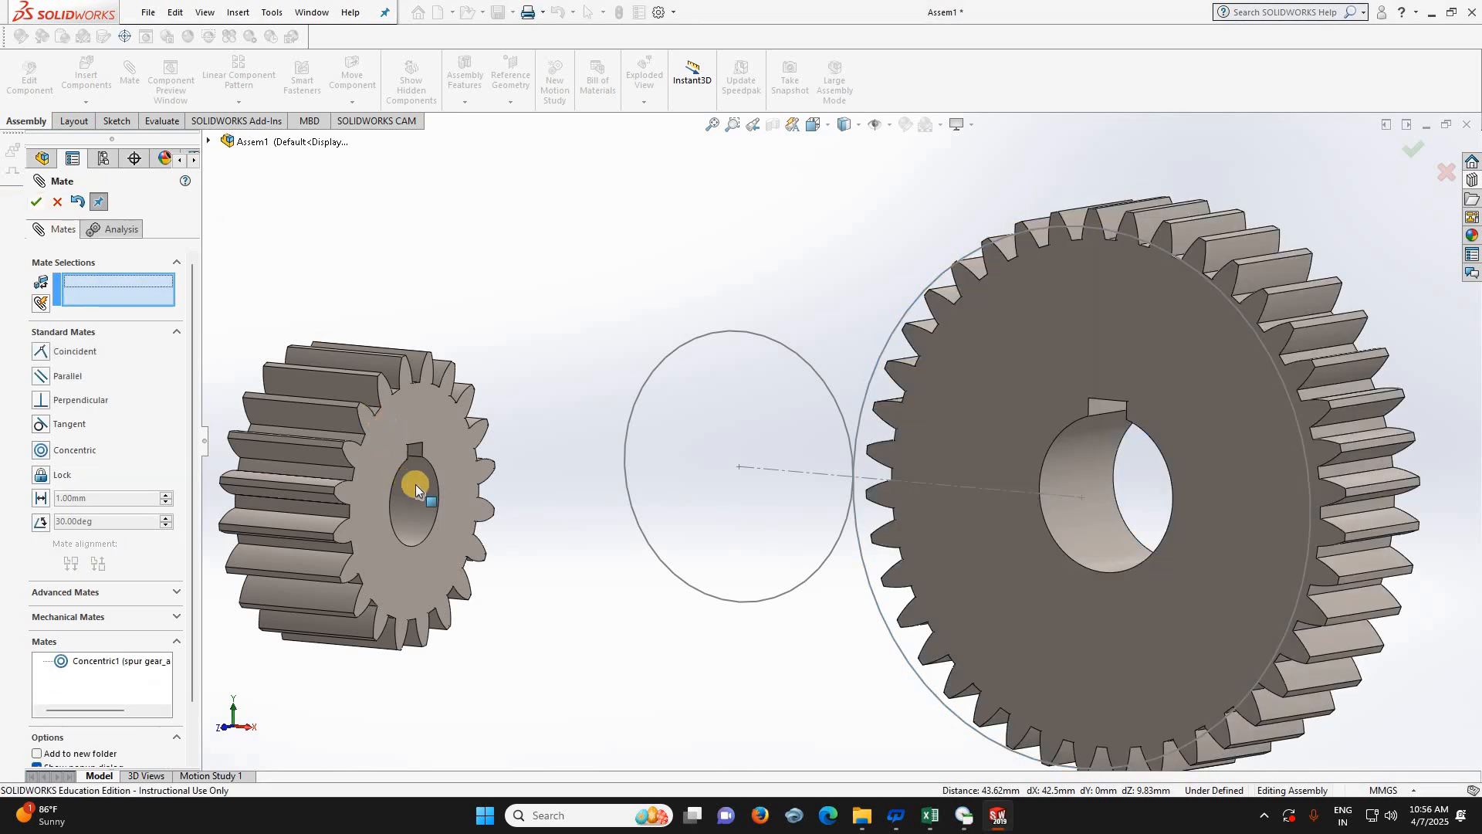
- Add a concentric mate between the small gear's bore face and the 60 mm sketch circle
{"action": "left_click", "coordinate": [428, 493]}
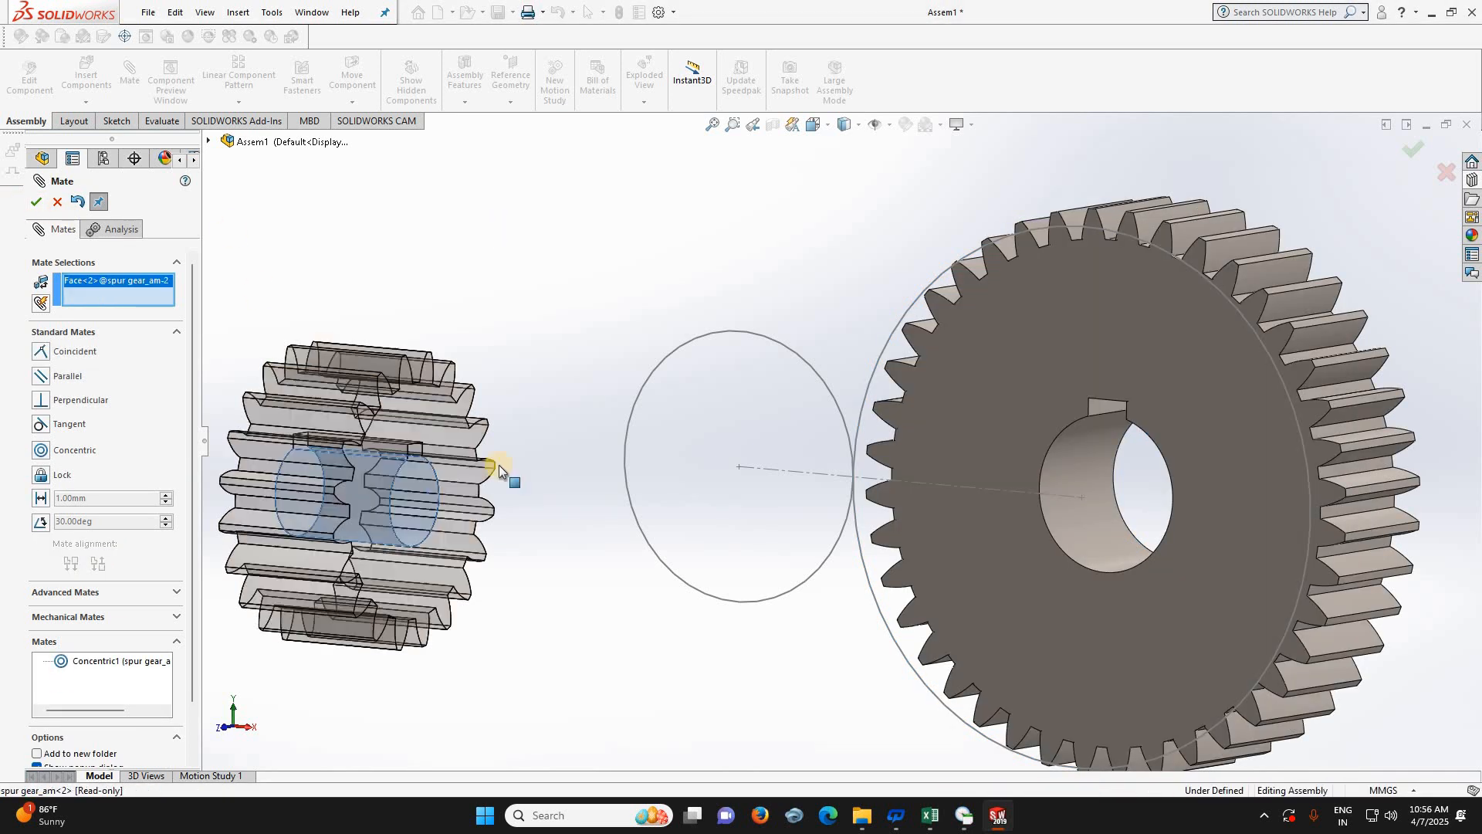
{"action": "left_click", "coordinate": [633, 405]}
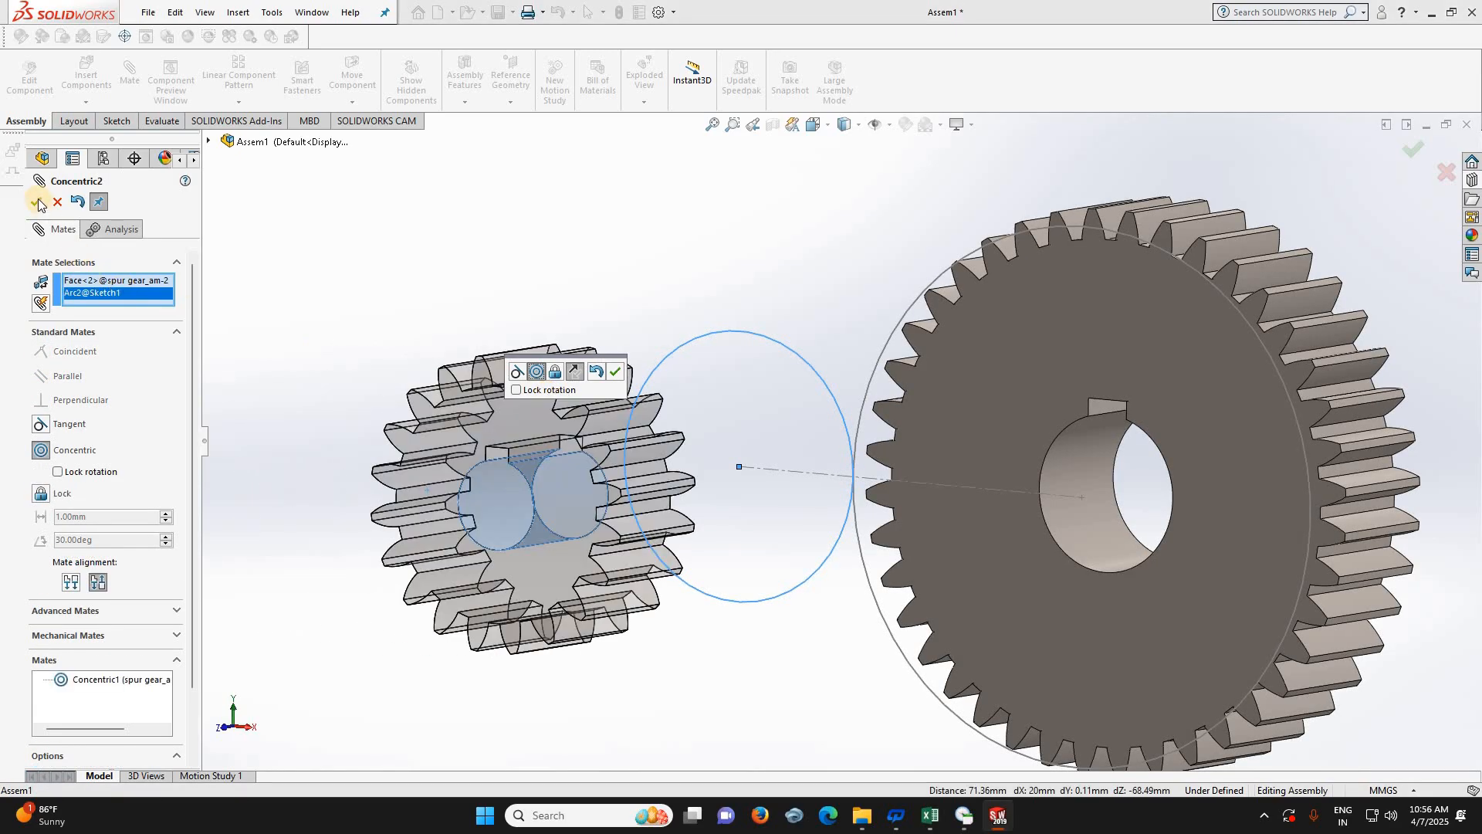
{"action": "left_click", "coordinate": [36, 202]}
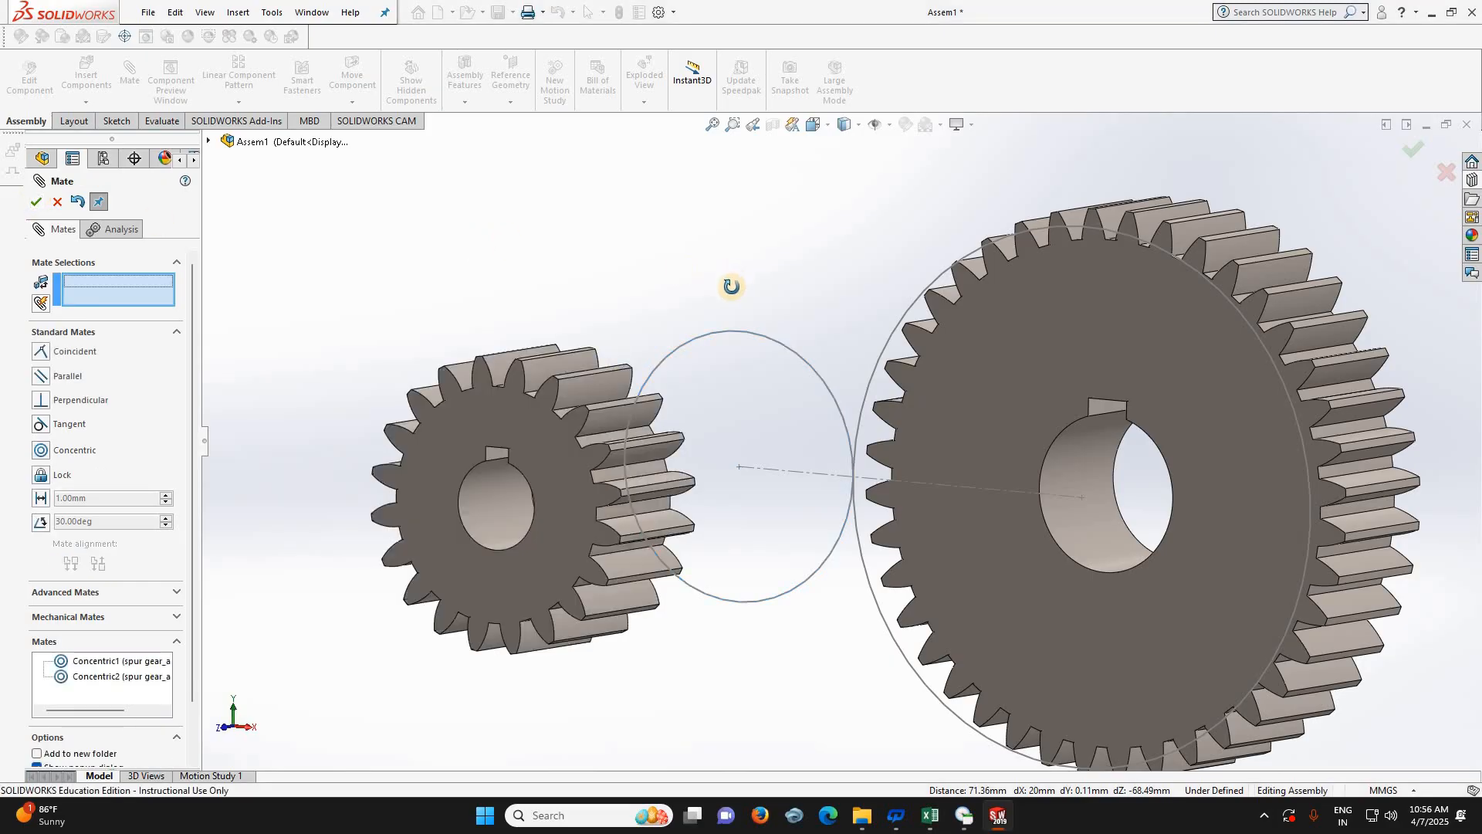
- Add a coincident mate between the assembly's Front Plane and the large gear's flat side face nearest the sketch
{"action": "mouse_move", "coordinate": [701, 368]}
{"action": "middle_mouse_down"}
{"action": "mouse_move", "coordinate": [651, 413]}
{"action": "mouse_move", "coordinate": [662, 404]}
{"action": "mouse_move", "coordinate": [652, 449]}
{"action": "mouse_move", "coordinate": [672, 453]}
{"action": "mouse_move", "coordinate": [656, 467]}
{"action": "mouse_move", "coordinate": [672, 463]}
{"action": "middle_mouse_up"}
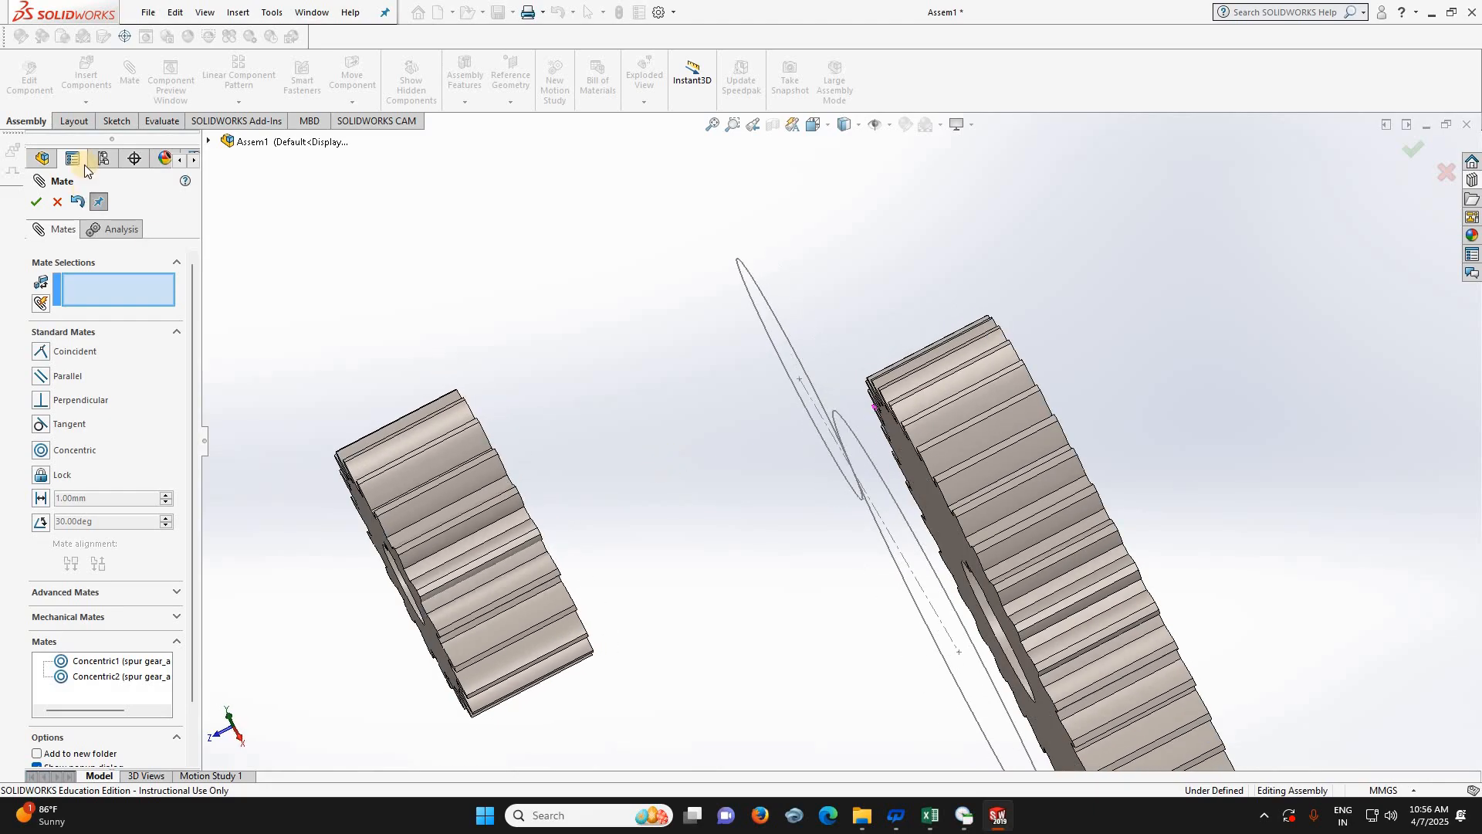
{"action": "left_click", "coordinate": [208, 142]}
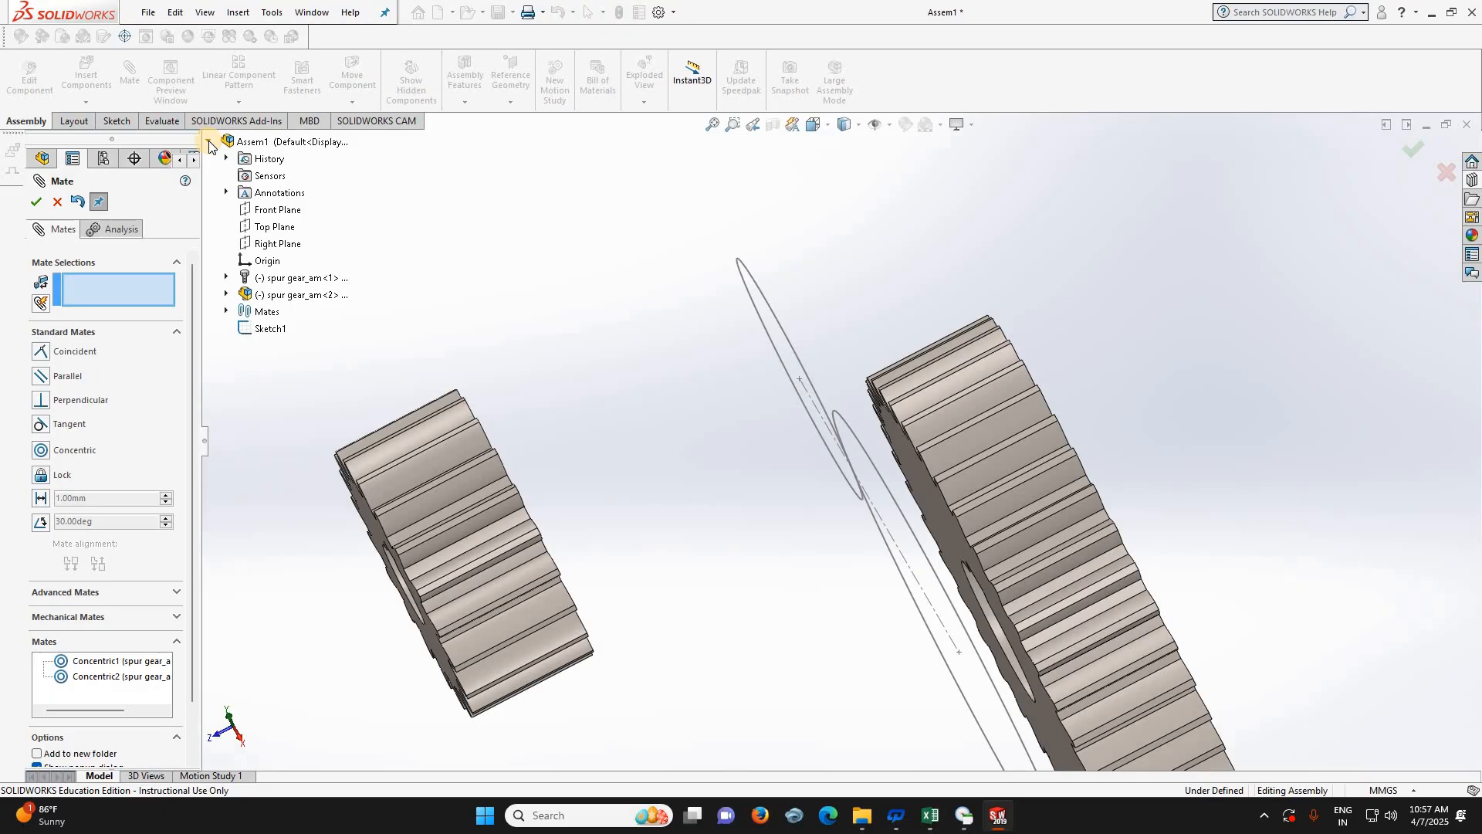
{"action": "left_click", "coordinate": [273, 213]}
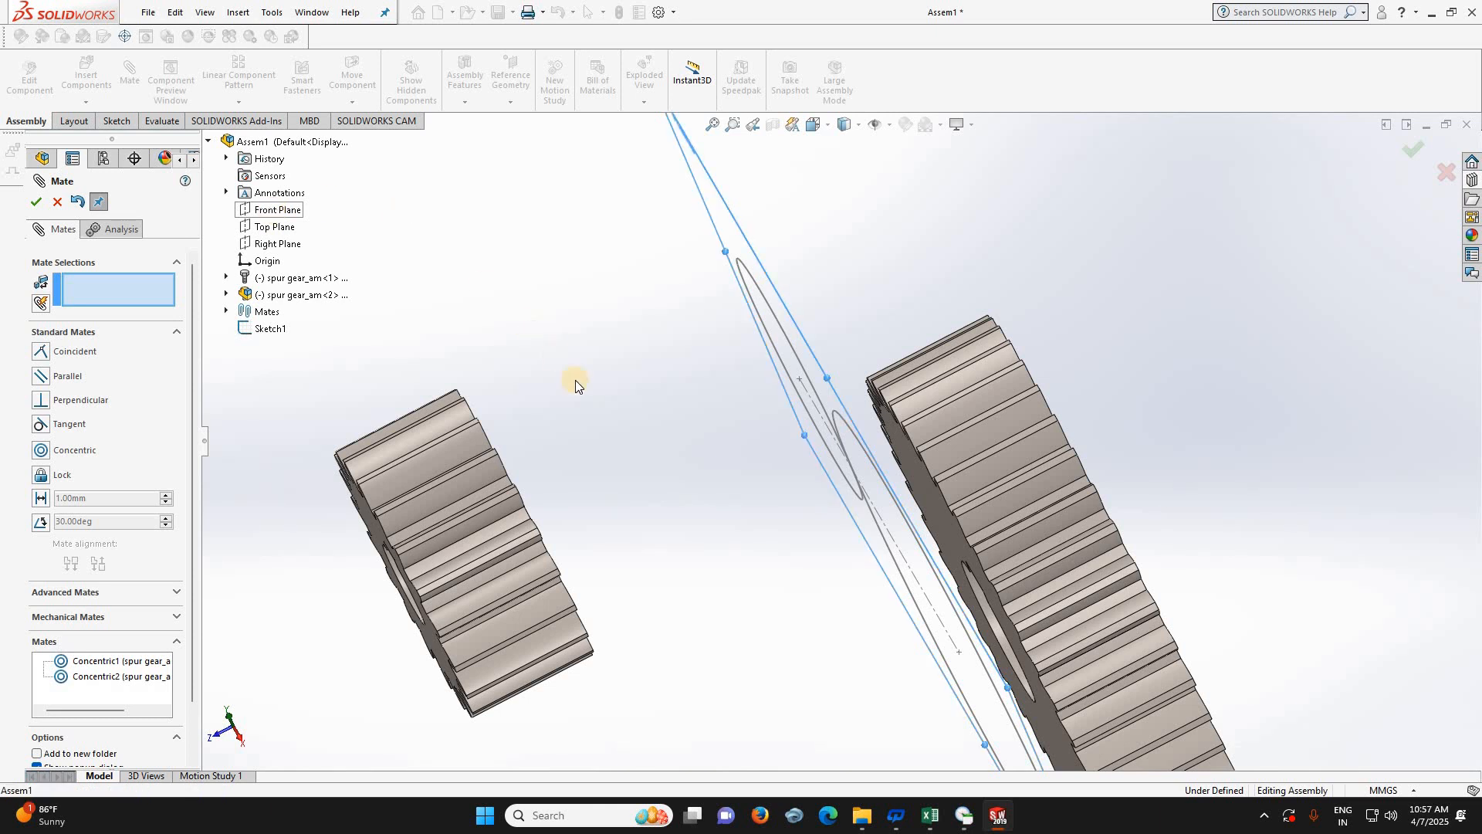
{"action": "middle_click_drag", "start_coordinate": [590, 405], "coordinate": [914, 460]}
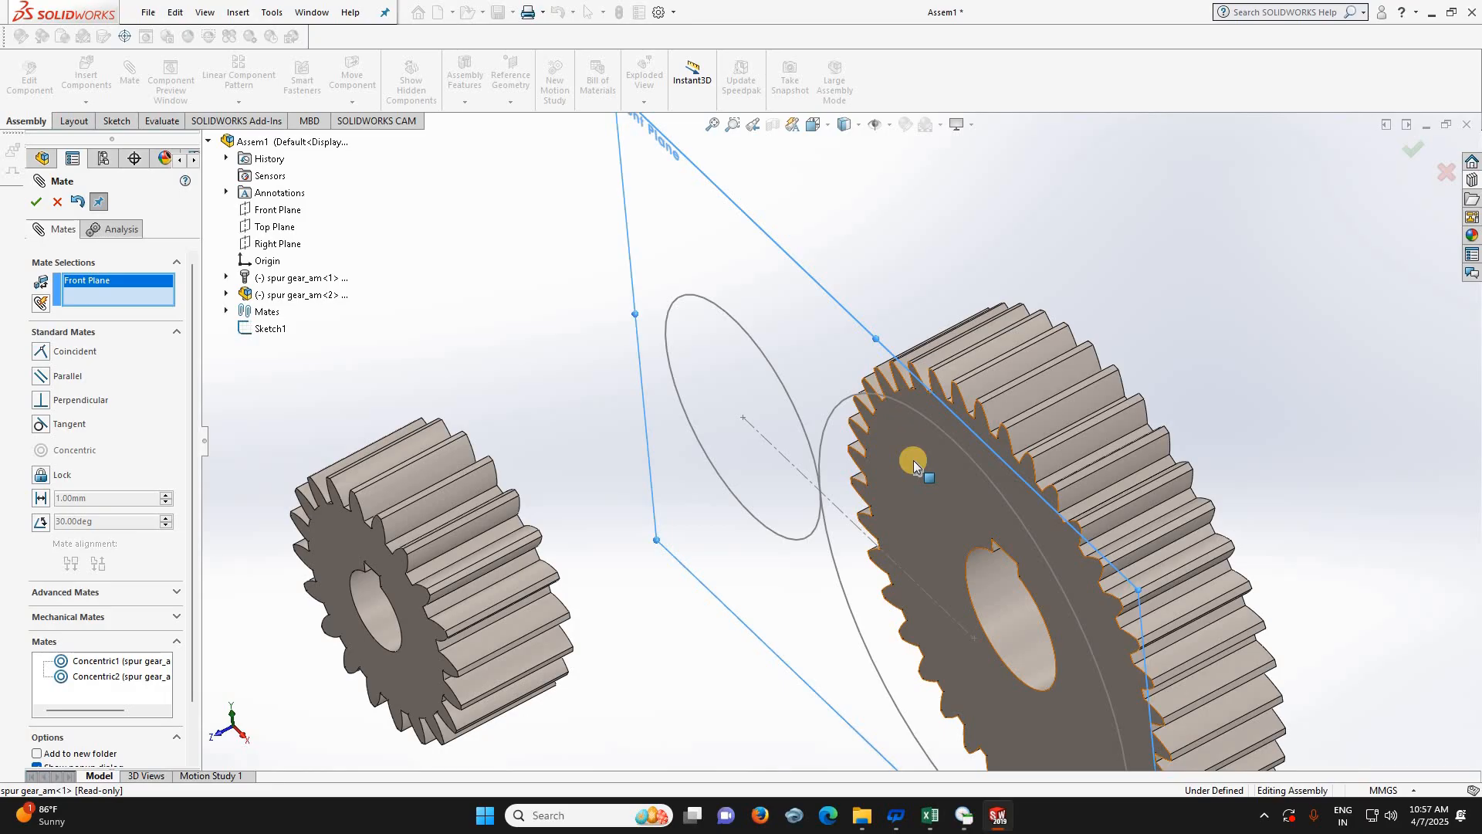
{"action": "left_click", "coordinate": [914, 460]}
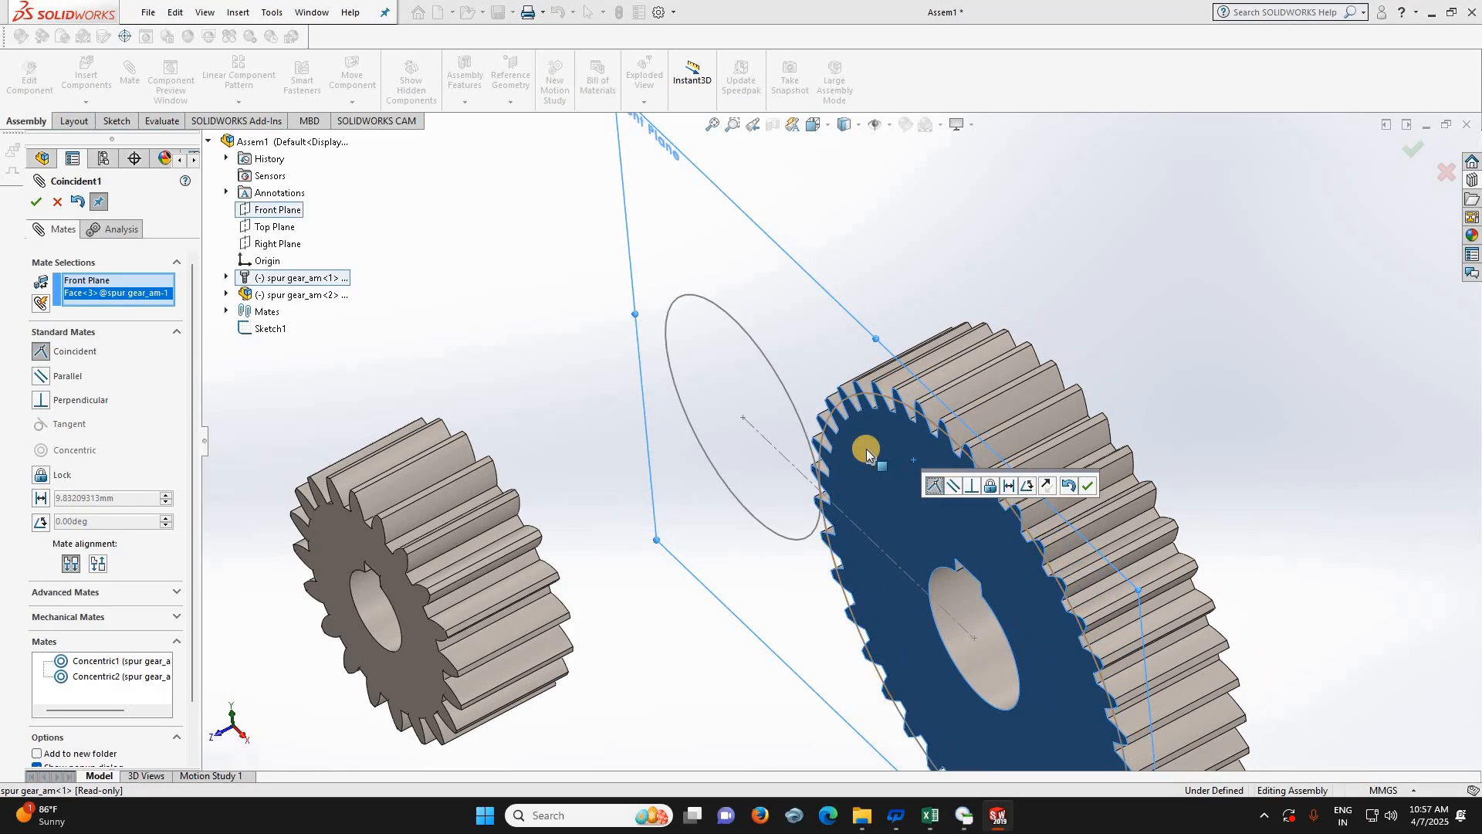
{"action": "left_click", "coordinate": [35, 203]}
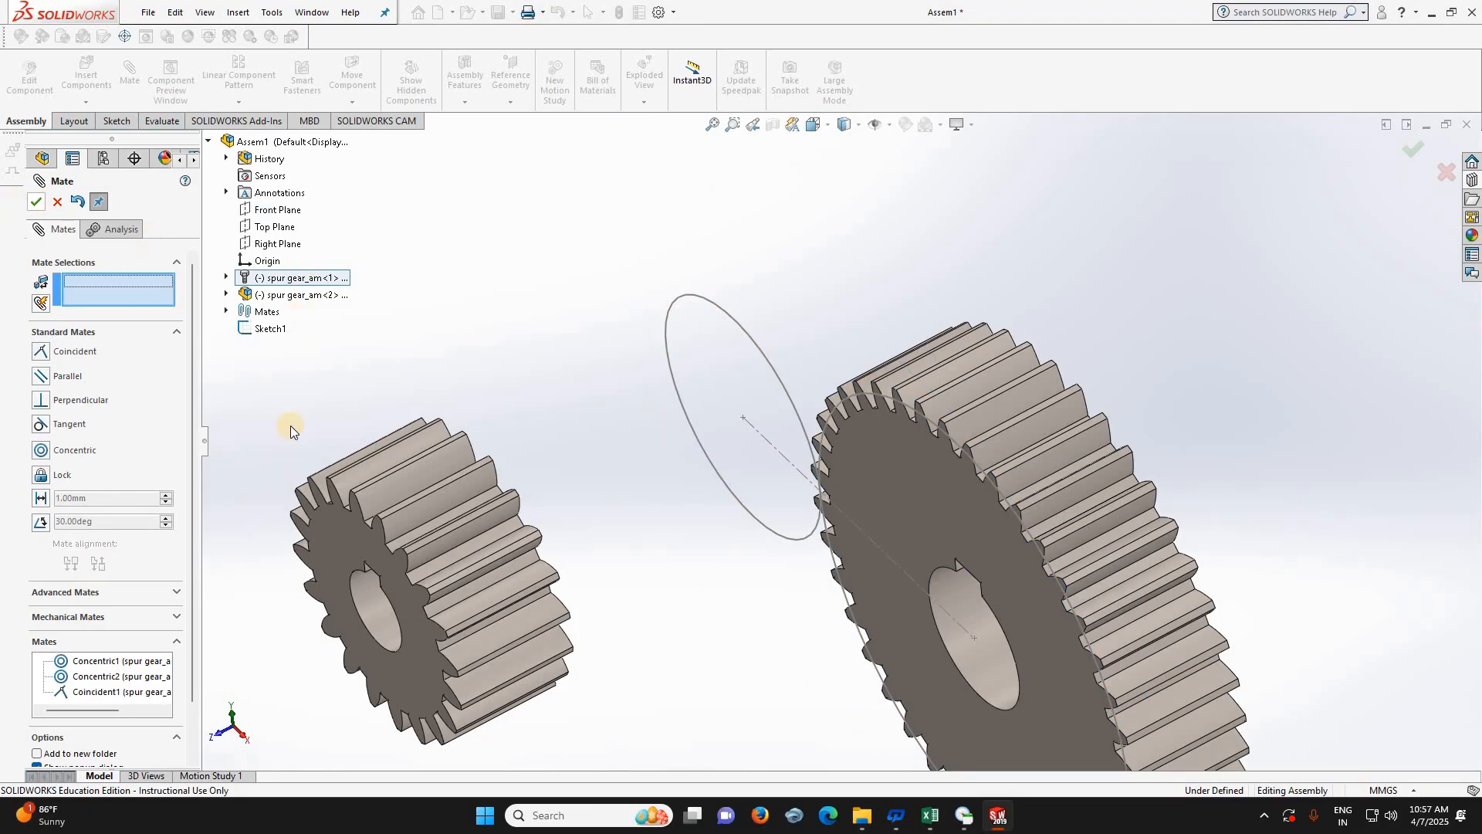
- Add a coincident mate between the flat side faces of the large and small gears, and finish mating
{"action": "left_click", "coordinate": [901, 466]}
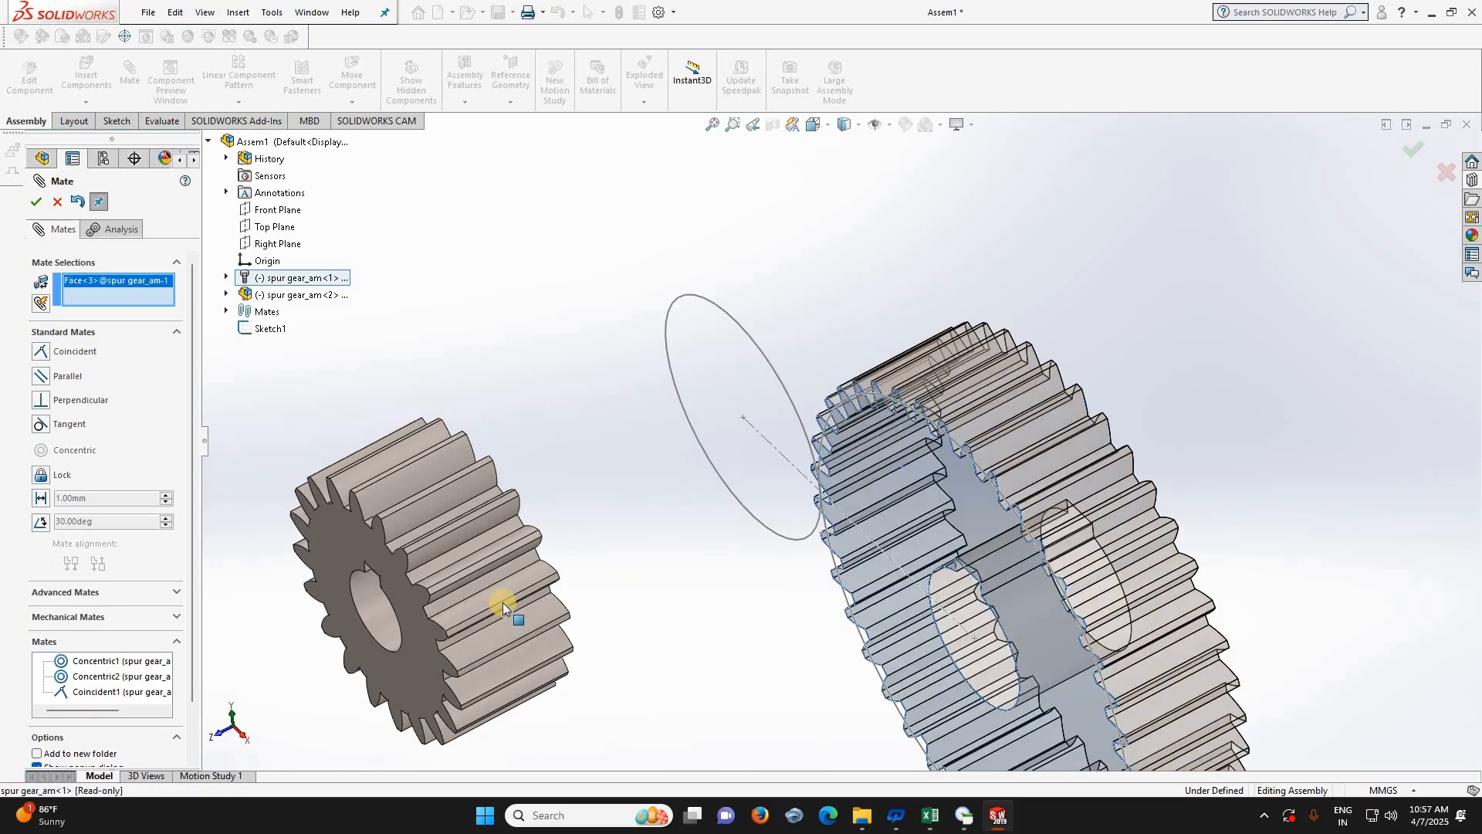
{"action": "left_click", "coordinate": [418, 632]}
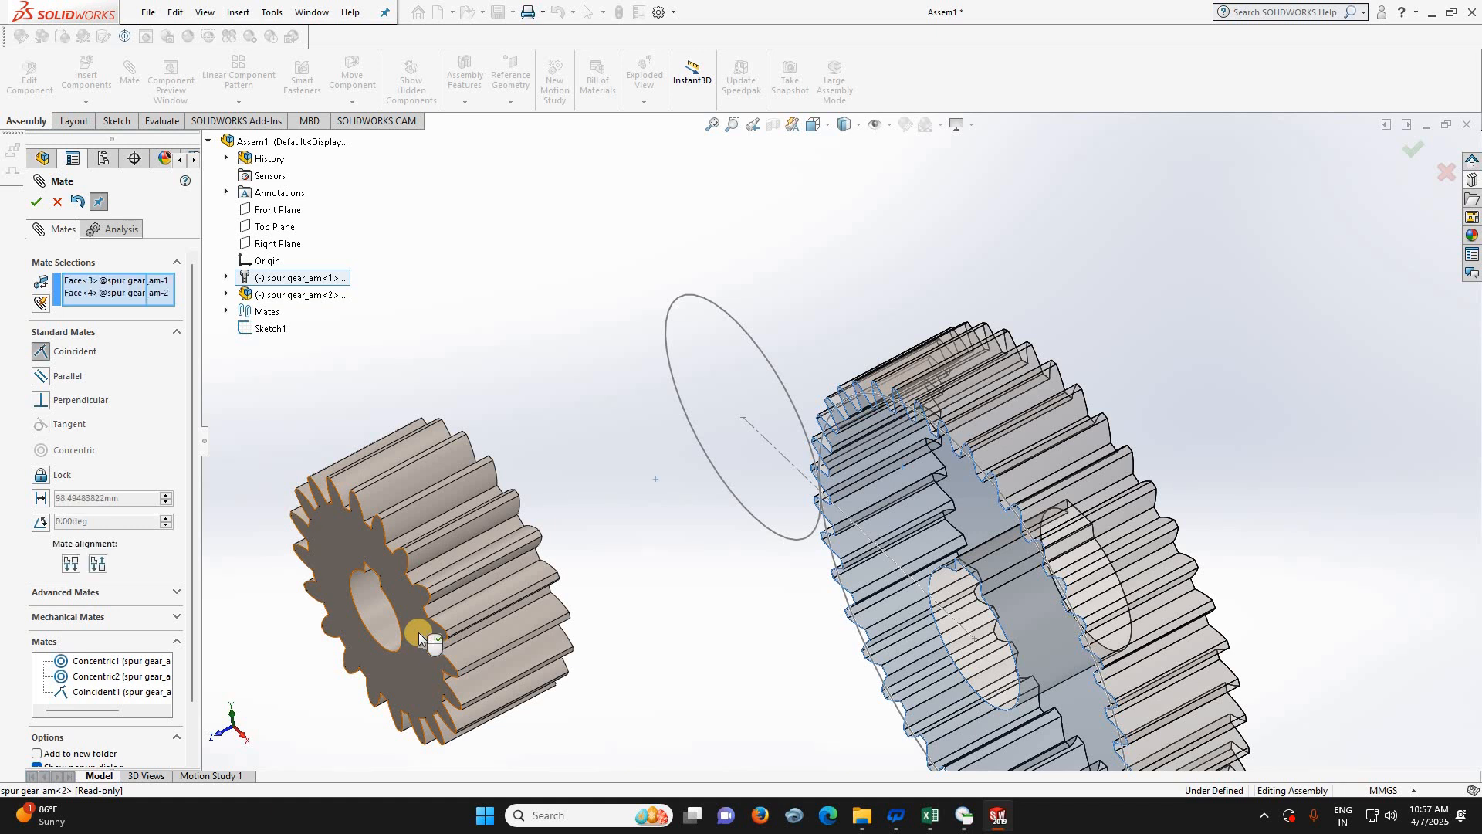
{"action": "middle_click_drag", "start_coordinate": [749, 605], "coordinate": [805, 588]}
{"action": "left_click", "coordinate": [41, 199]}
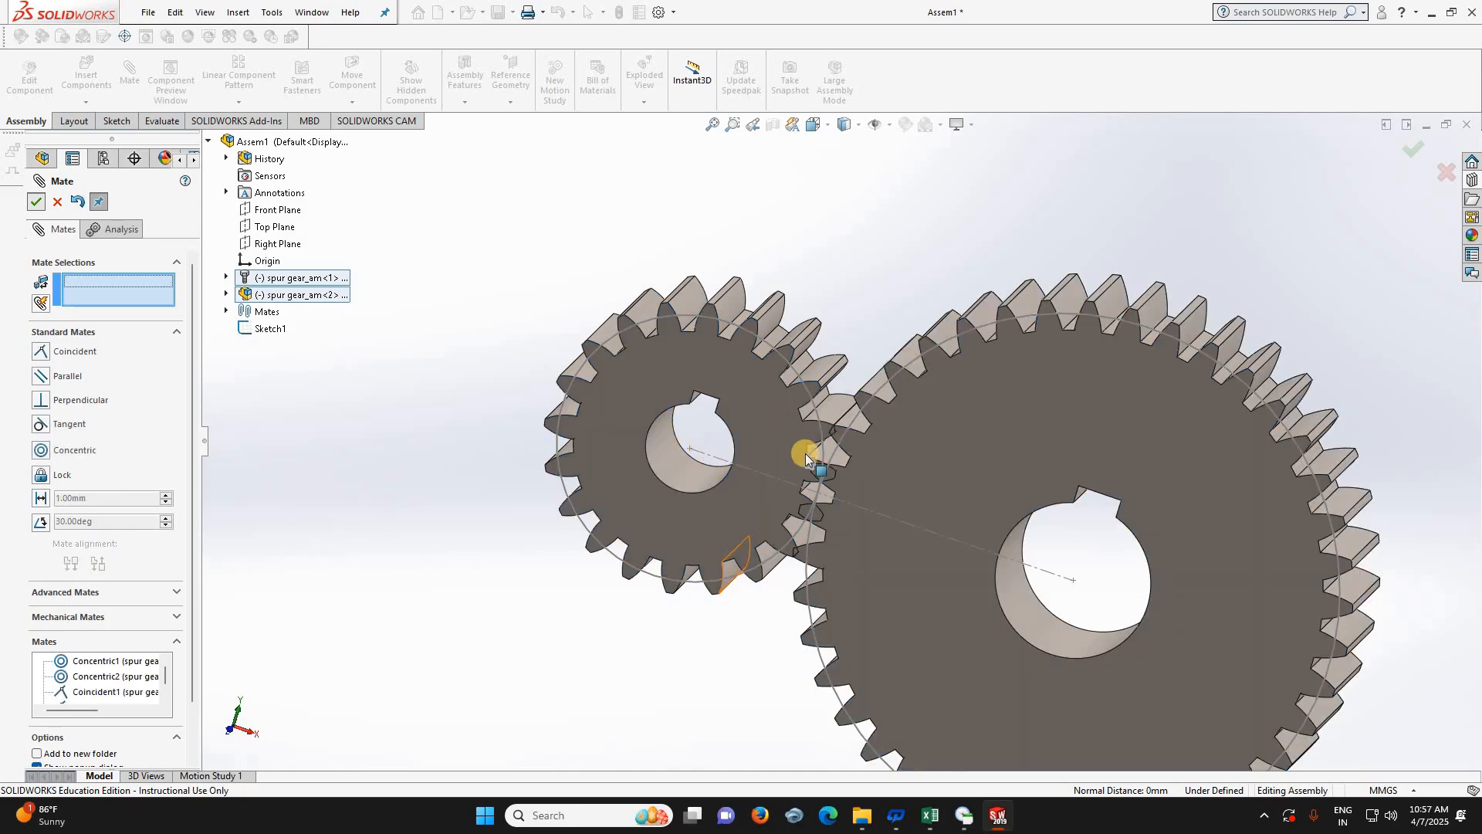
{"action": "left_click", "coordinate": [36, 204]}
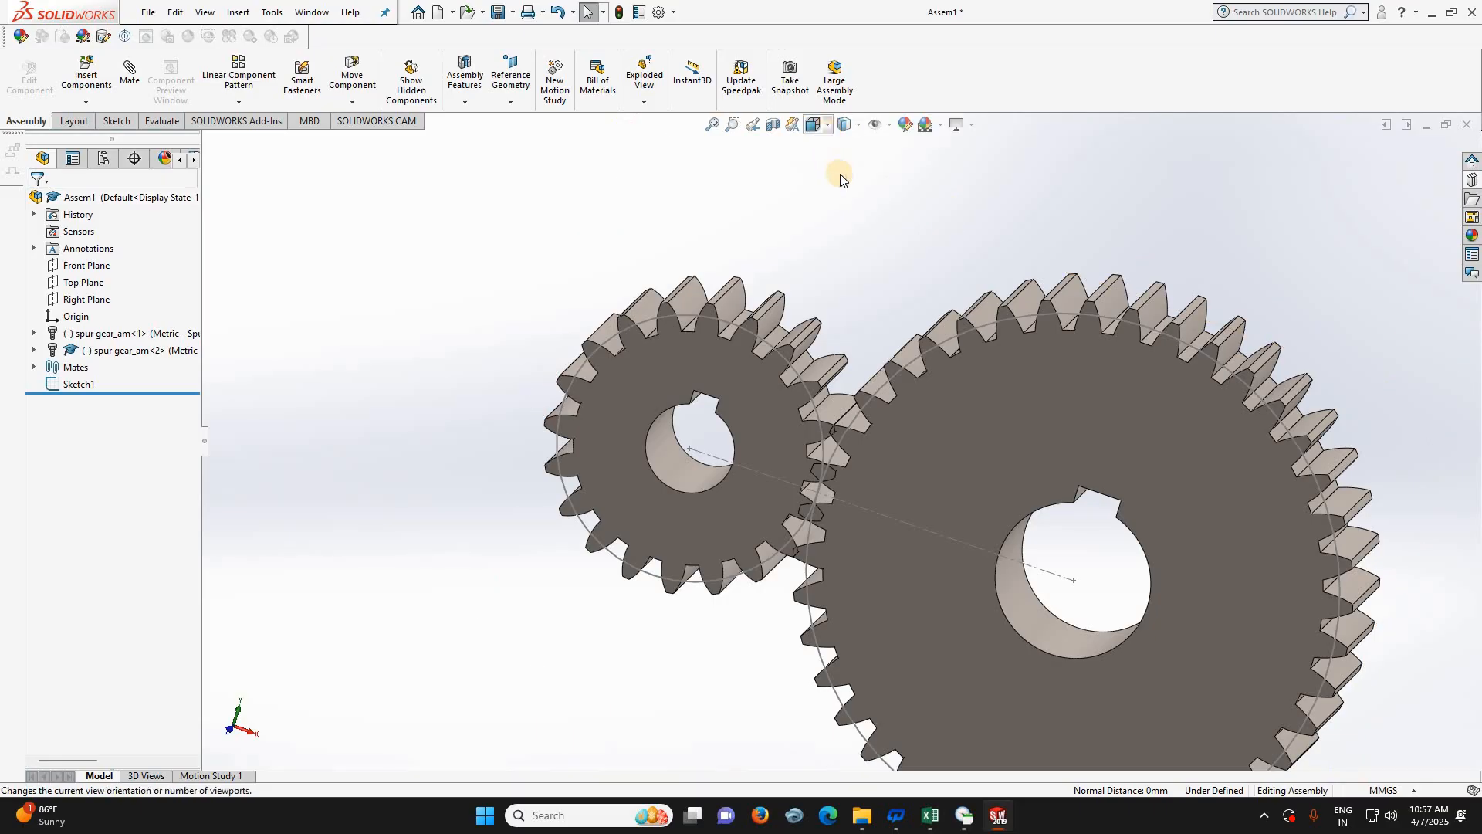
- In the front view, rotate the large gear about its axis until its teeth mesh with the small gear's teeth
{"action": "left_click", "coordinate": [812, 125]}
{"action": "left_click", "coordinate": [900, 209]}
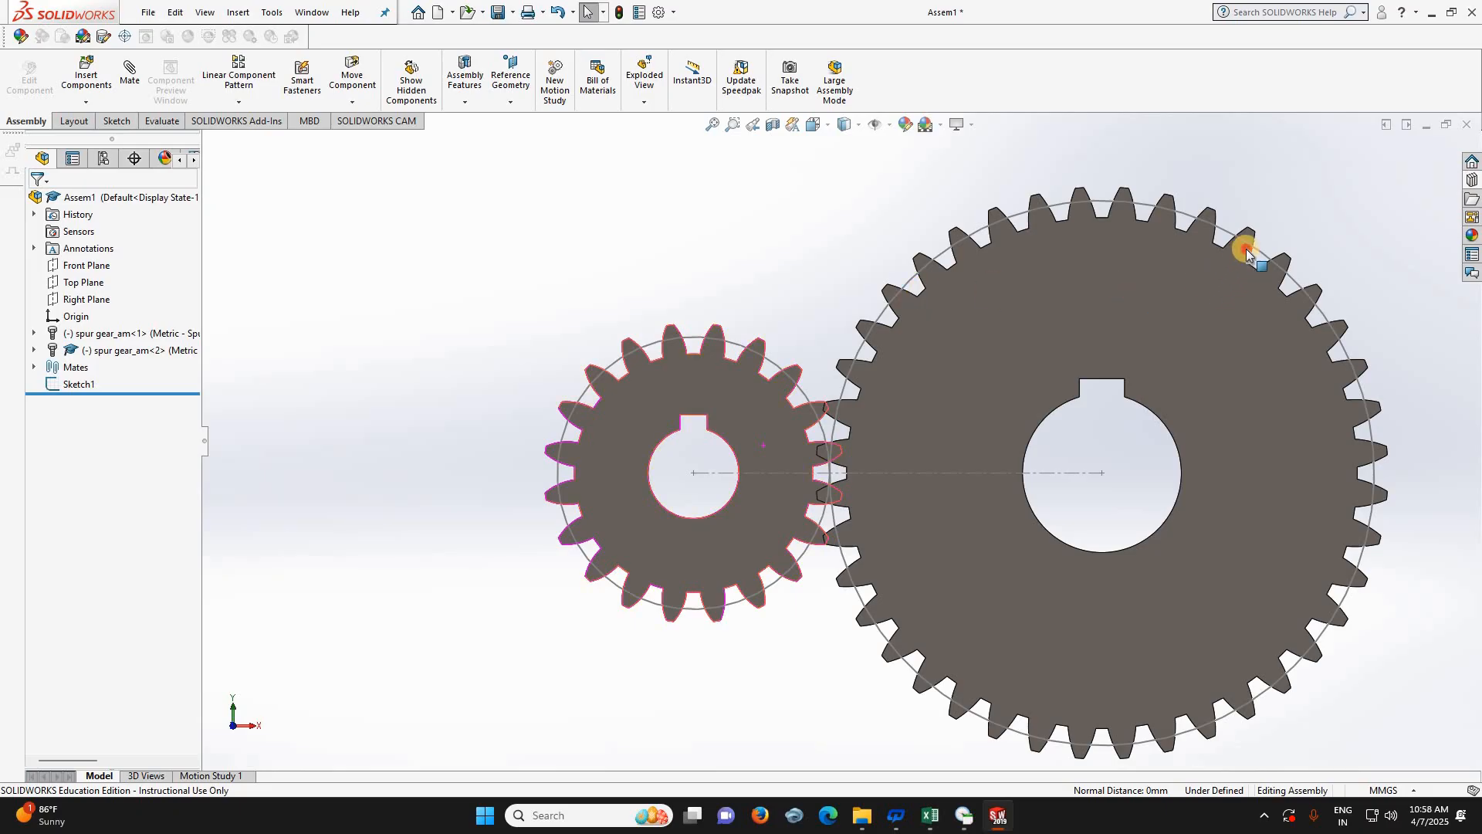
{"action": "mouse_move", "coordinate": [1246, 251]}
{"action": "left_mouse_down"}
{"action": "mouse_move", "coordinate": [1296, 370]}
{"action": "mouse_move", "coordinate": [1290, 513]}
{"action": "left_mouse_up"}
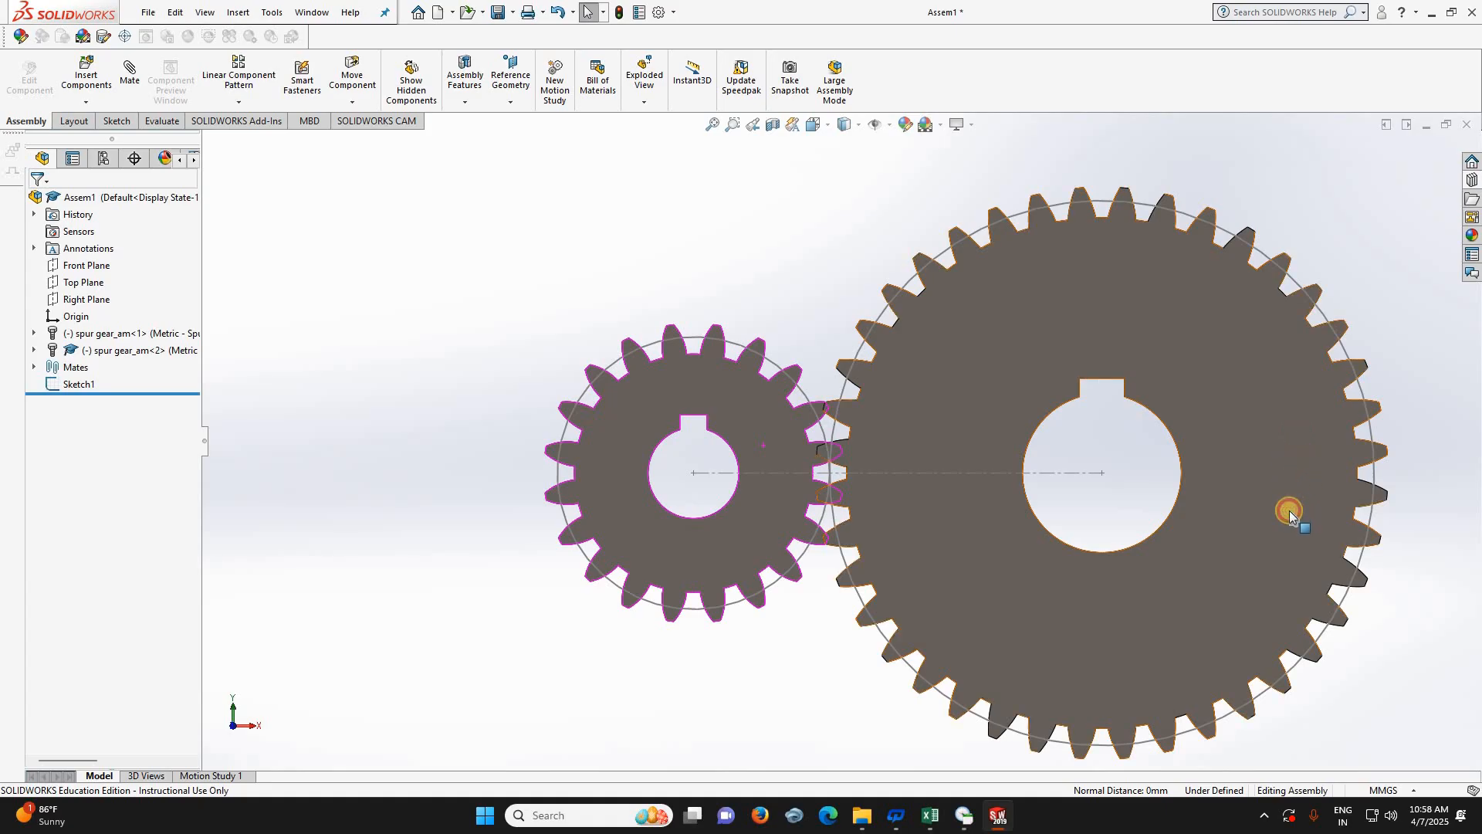
{"action": "left_click", "coordinate": [1361, 417]}
{"action": "mouse_move", "coordinate": [1363, 434]}
{"action": "left_mouse_down"}
{"action": "mouse_move", "coordinate": [1359, 497]}
{"action": "mouse_move", "coordinate": [1323, 414]}
{"action": "mouse_move", "coordinate": [1338, 439]}
{"action": "left_mouse_up"}
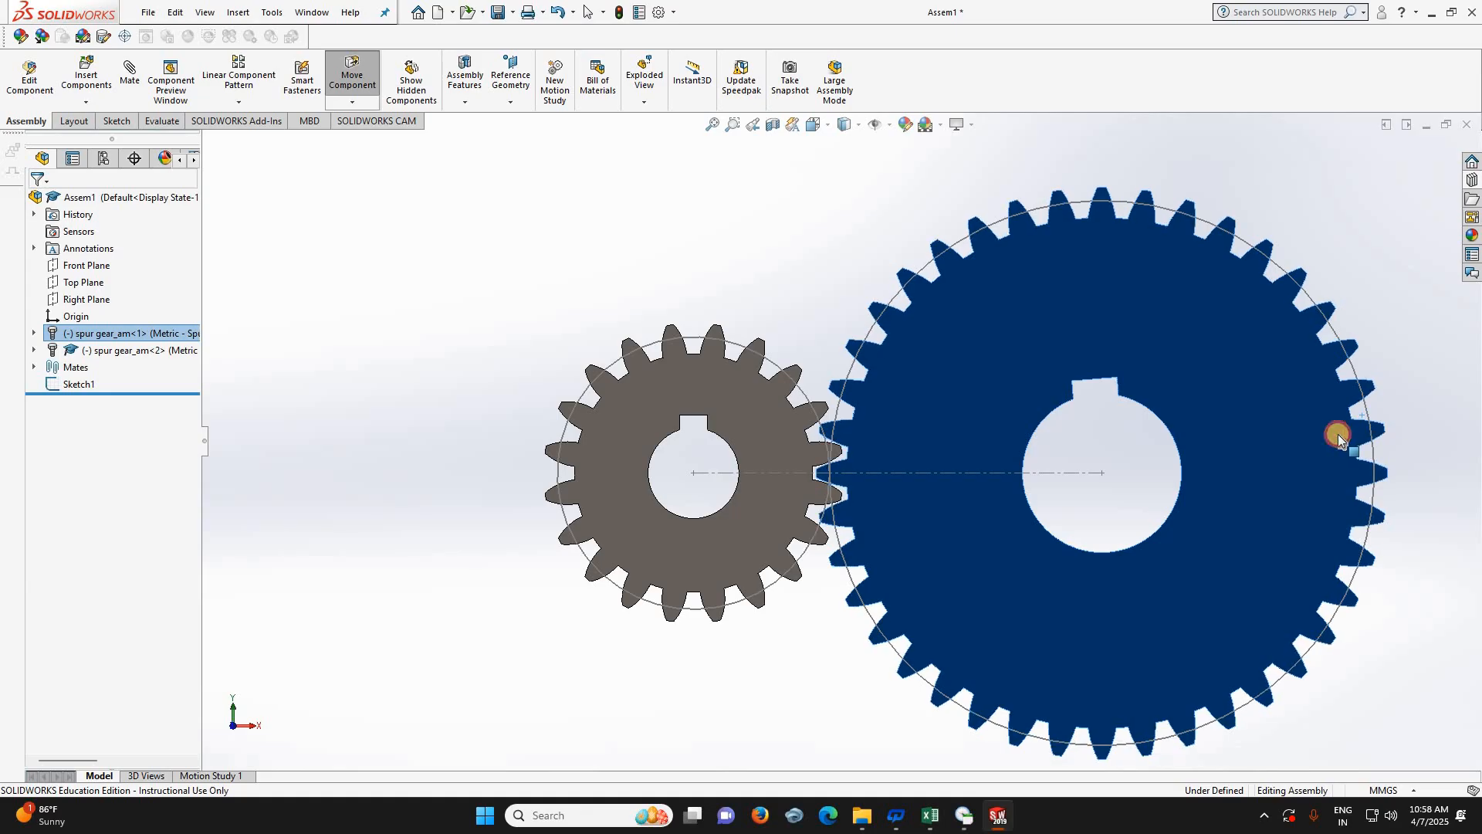
{"action": "key", "text": "Escape"}
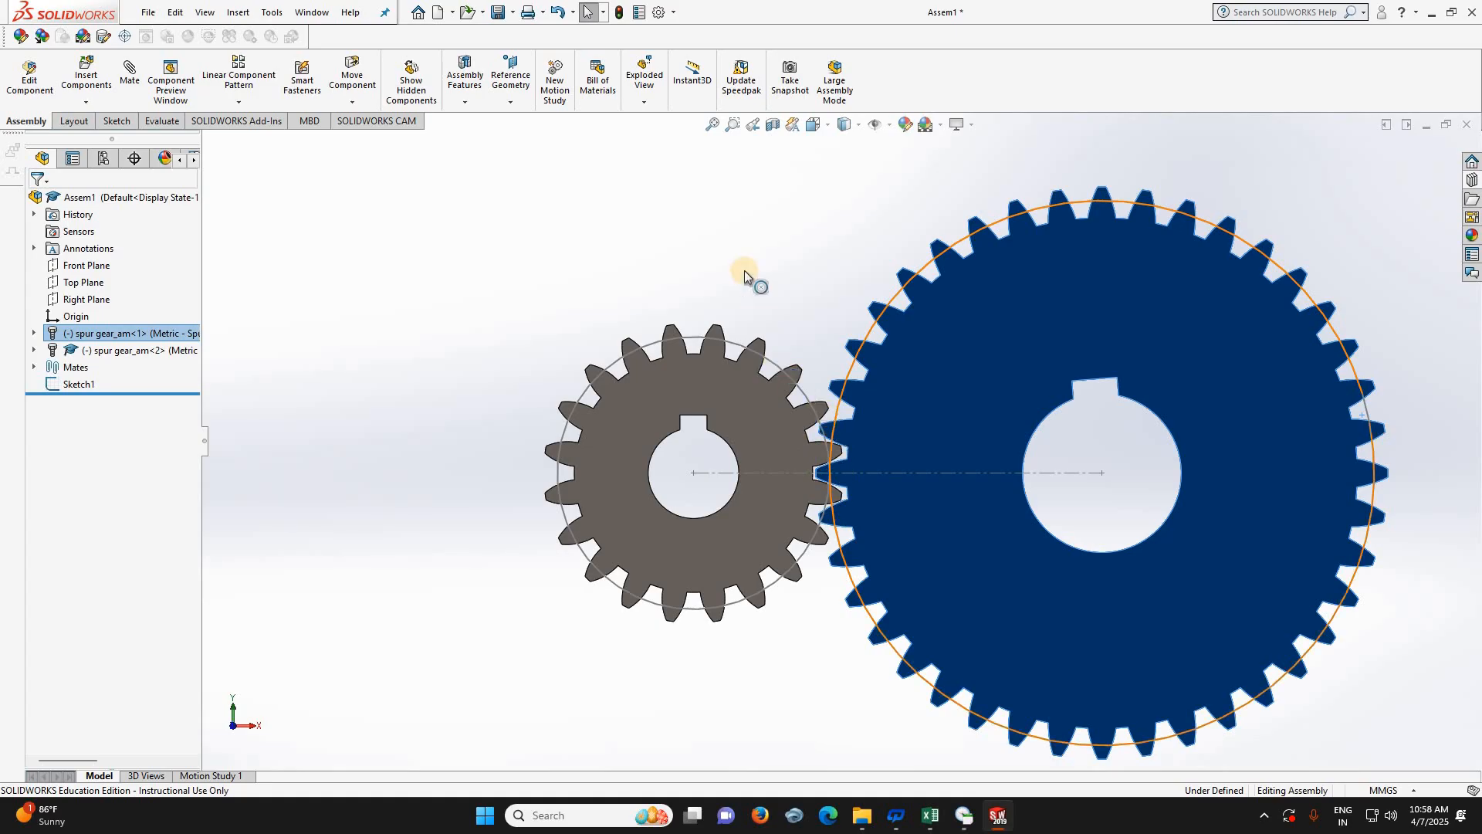
- Hide the layout sketch containing the two pitch circles
{"action": "scroll", "coordinate": [824, 505], "scroll_direction": "down", "scroll_amount": 2}
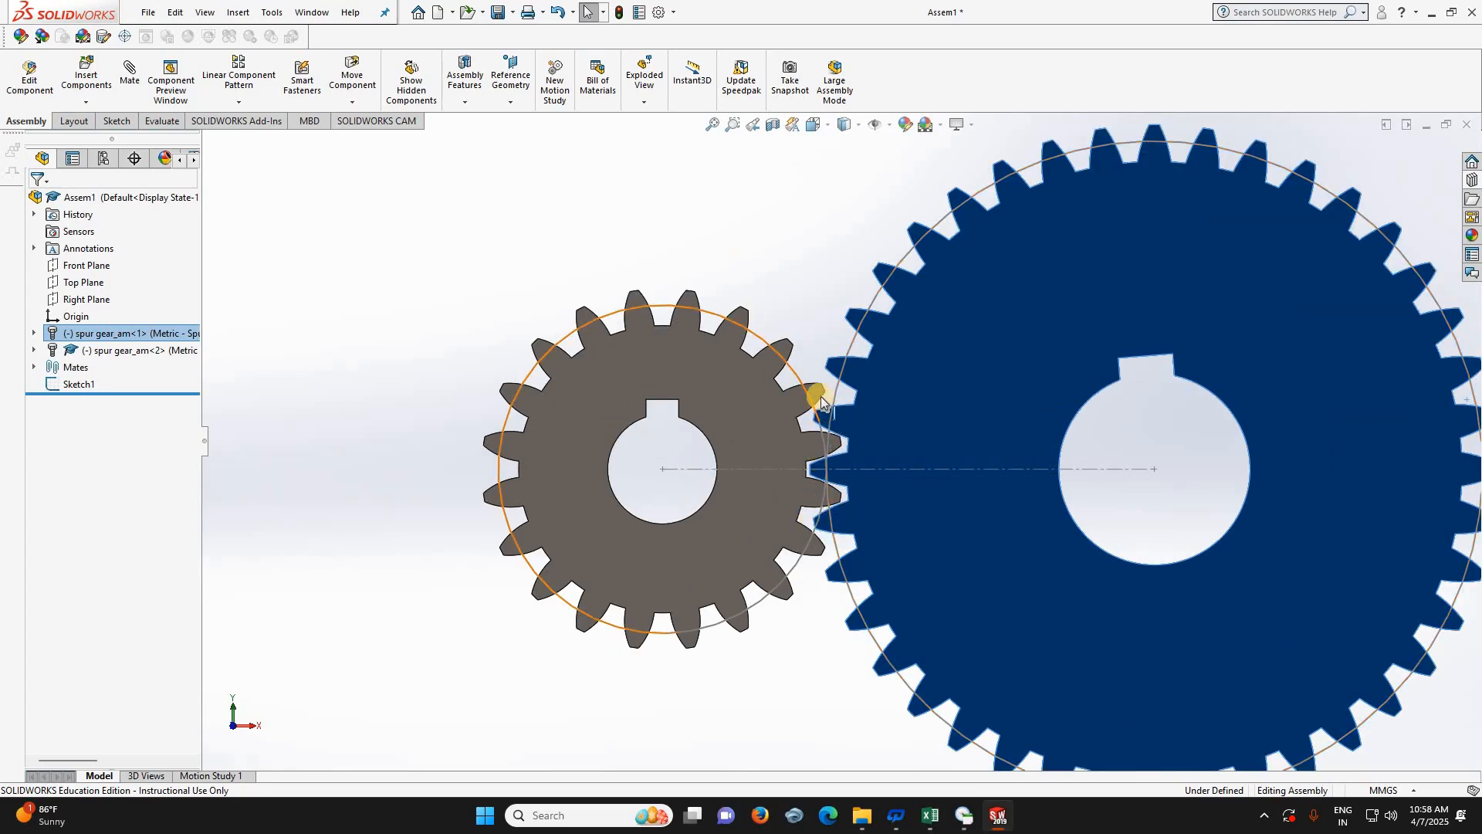
{"action": "left_click", "coordinate": [710, 311]}
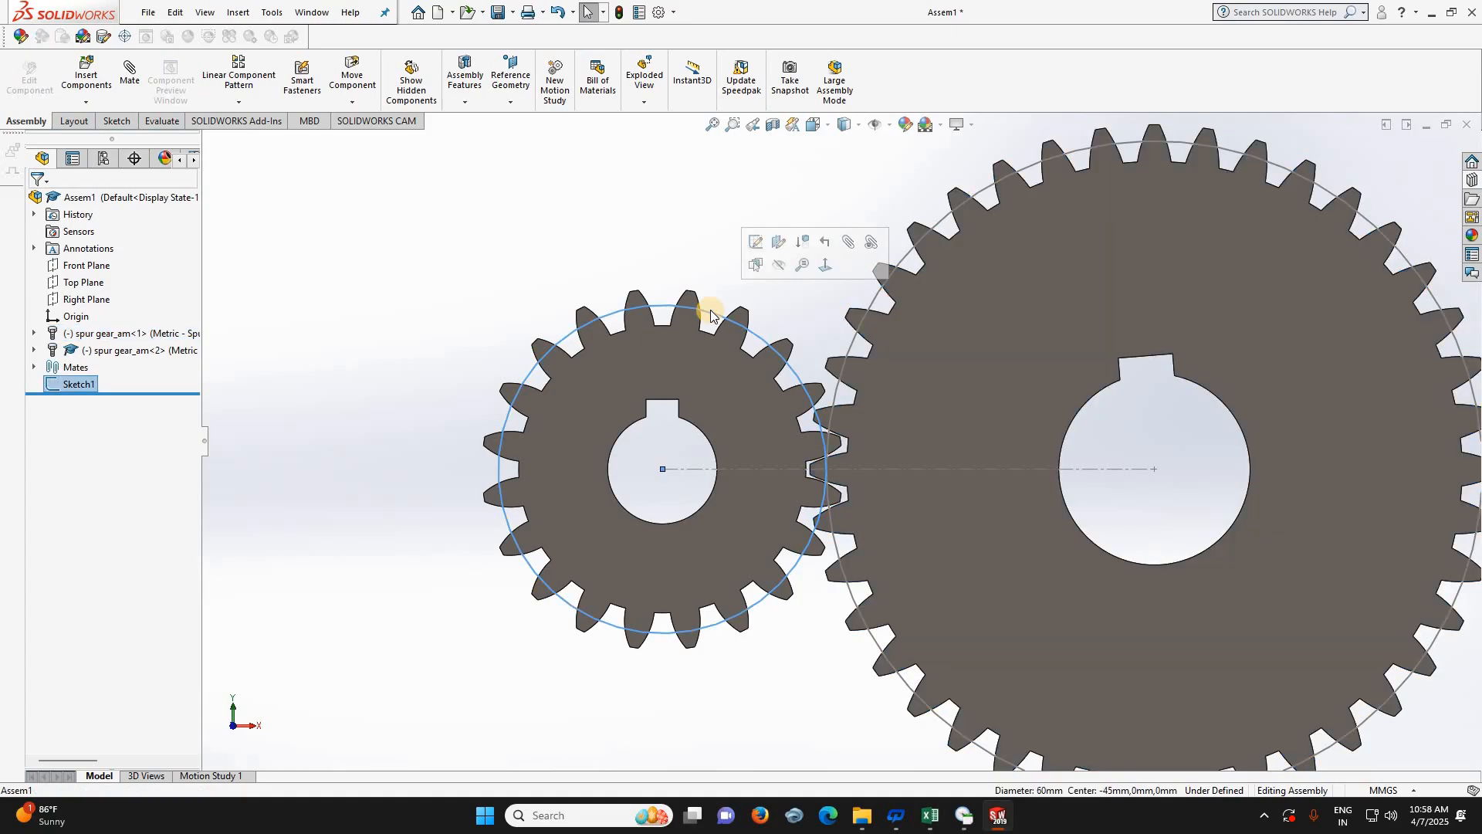
{"action": "left_click", "coordinate": [779, 266]}
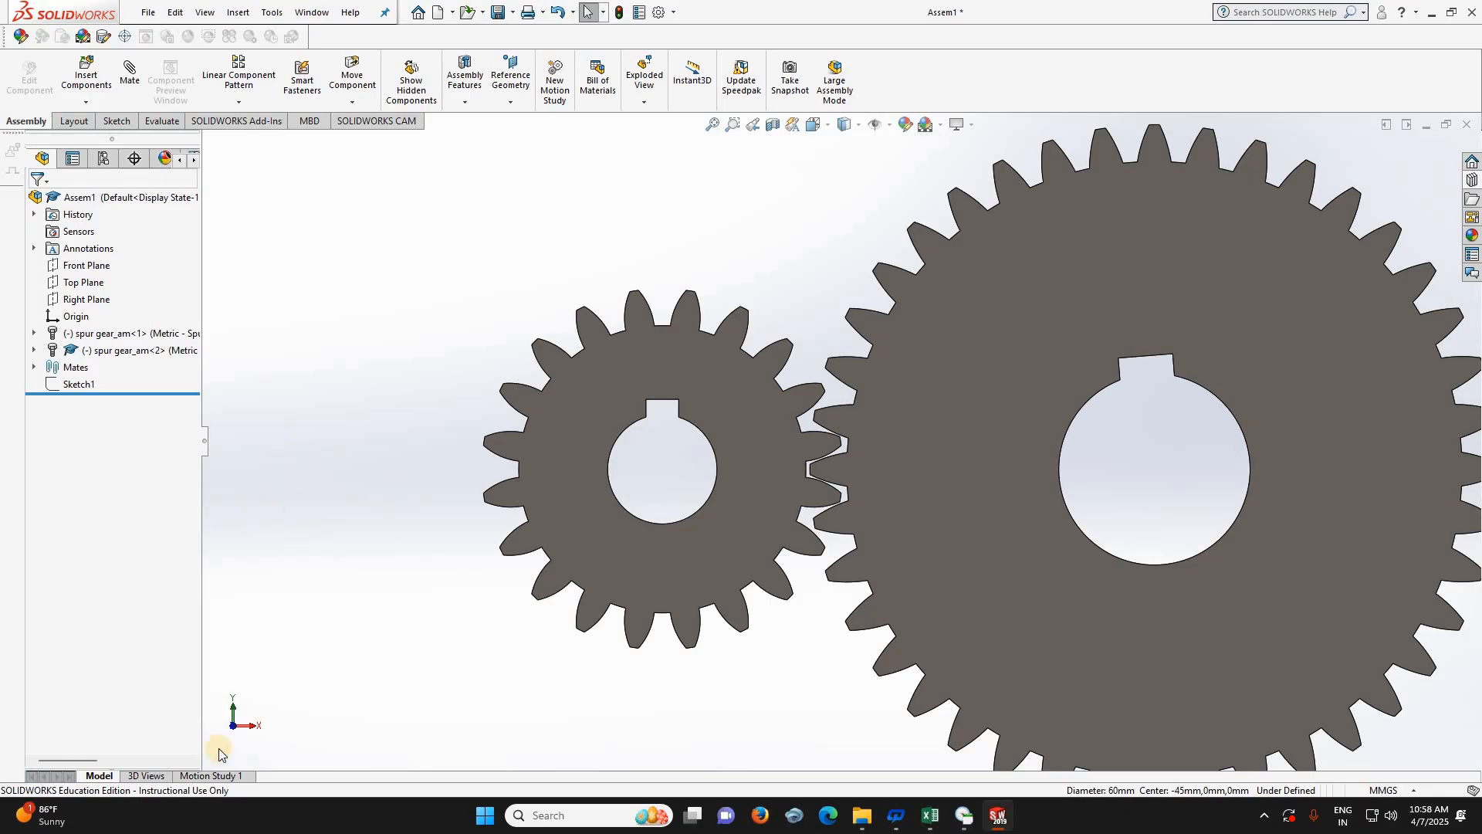
- In Motion Study 1, add a constant-speed rotary motor of 5 RPM to the small gear's bore face
{"action": "left_click", "coordinate": [219, 776]}
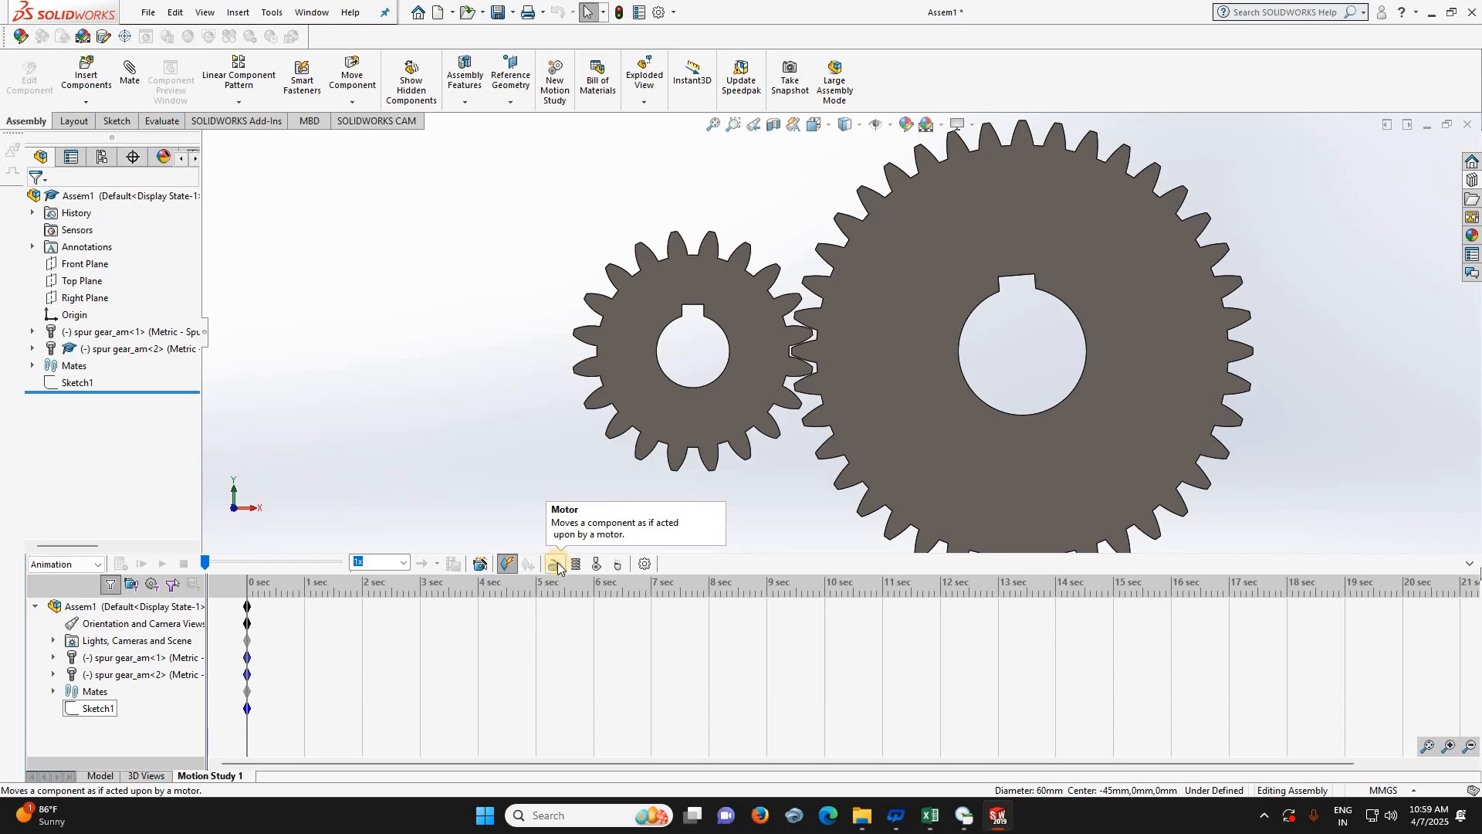
{"action": "left_click", "coordinate": [555, 564]}
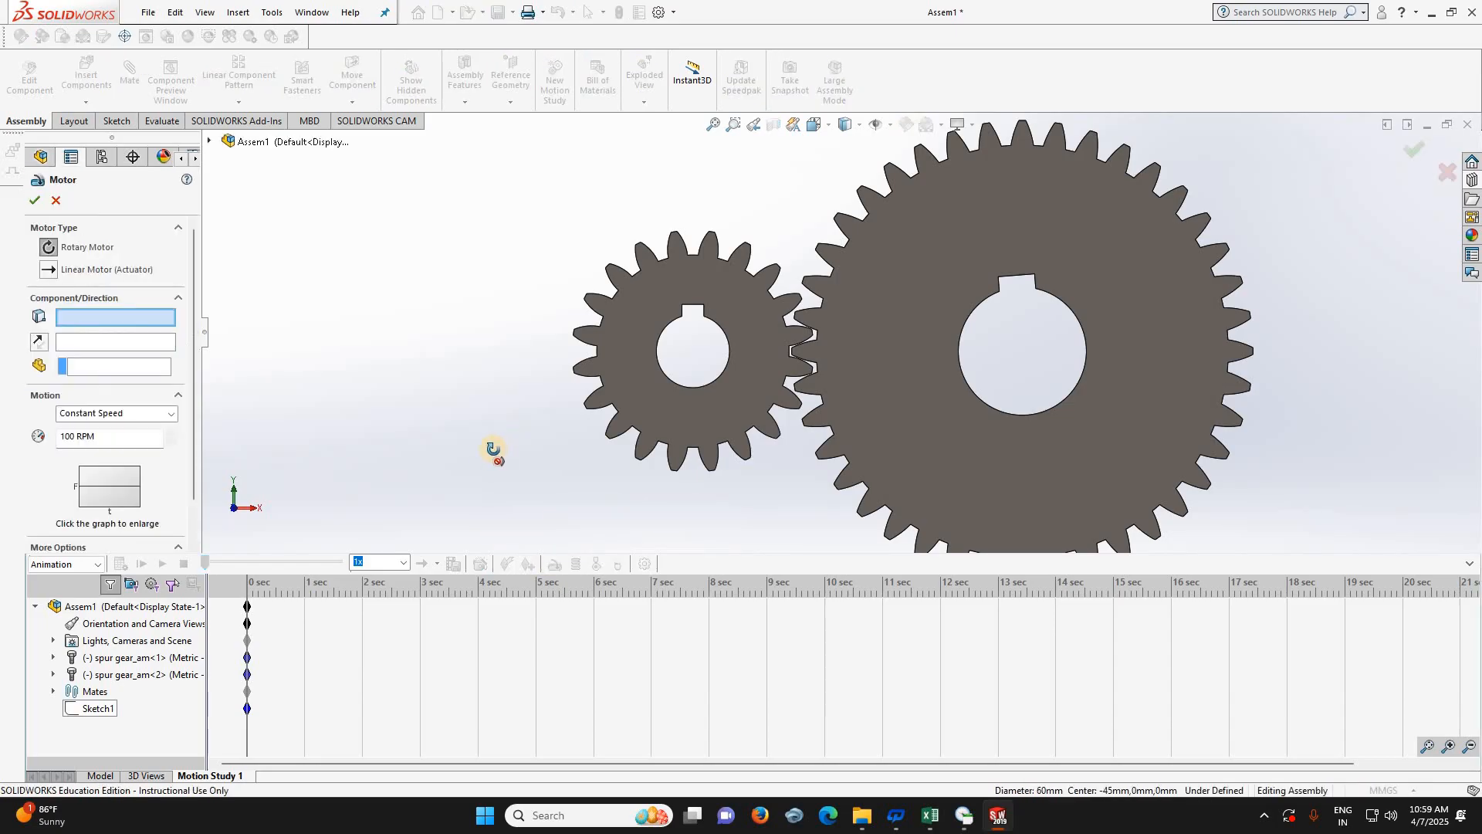
{"action": "middle_click_drag", "start_coordinate": [489, 447], "coordinate": [694, 357]}
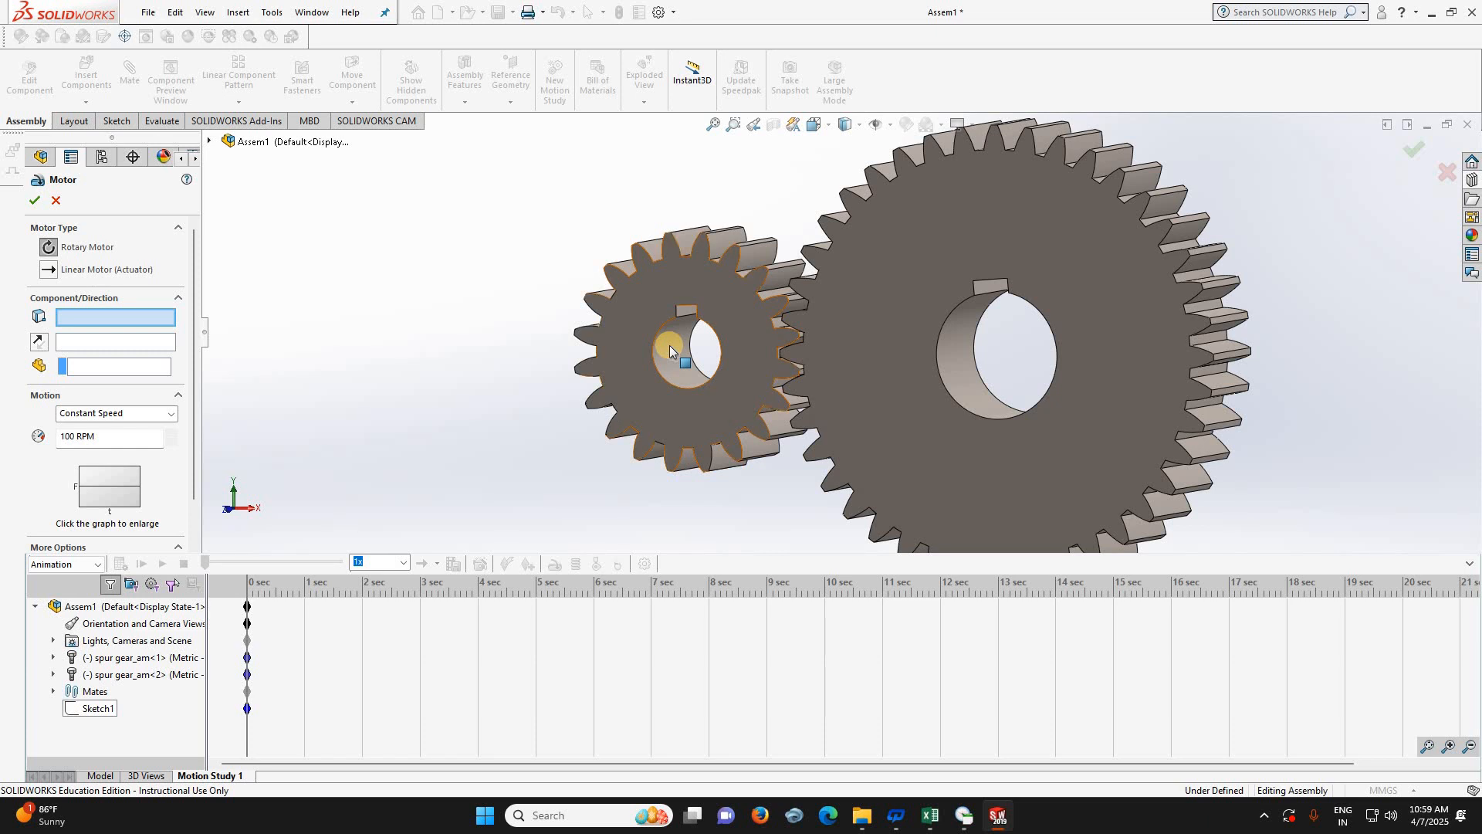
{"action": "left_click", "coordinate": [669, 349]}
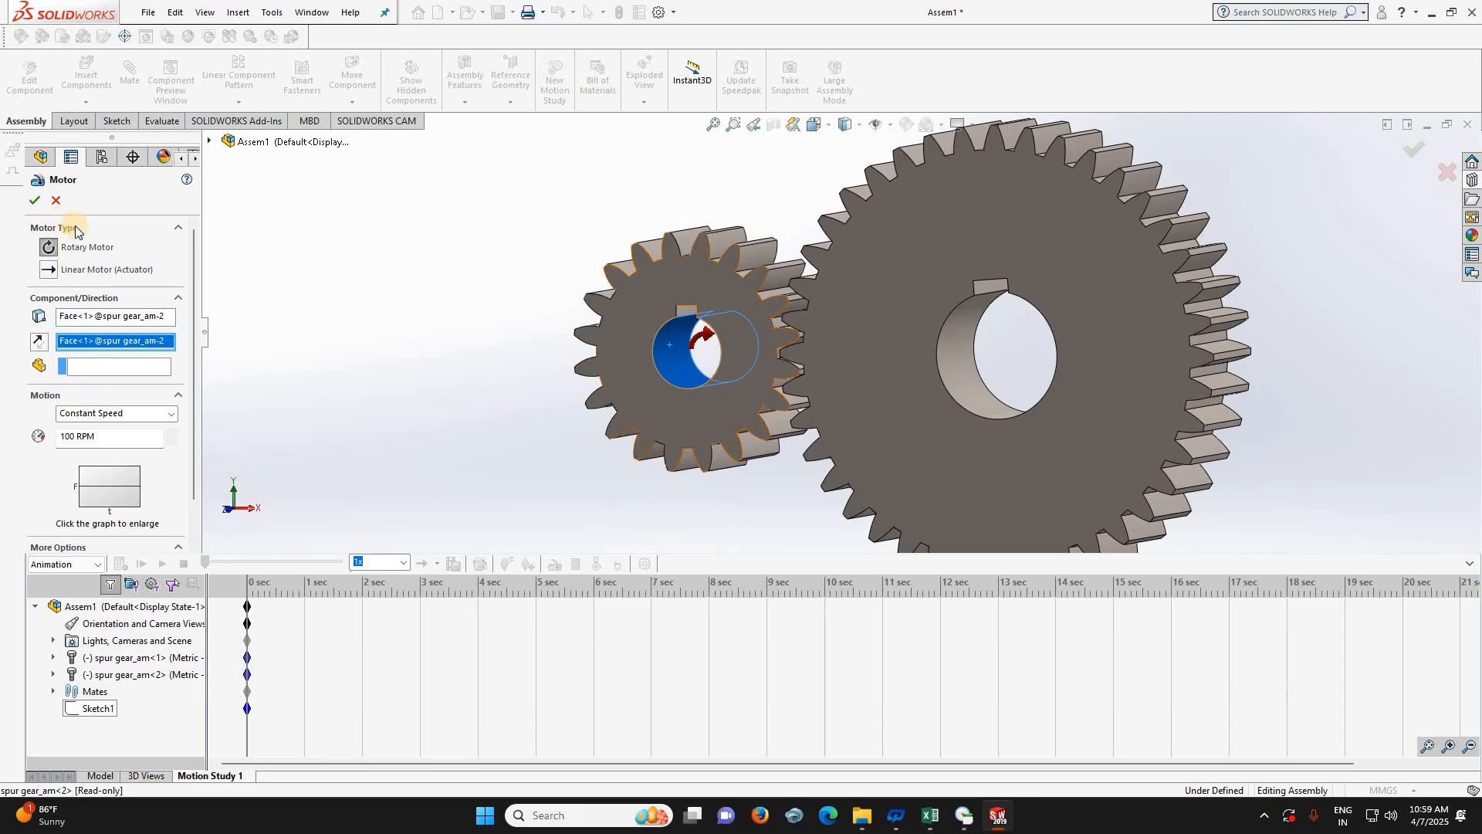
{"action": "double_click", "coordinate": [76, 437]}
{"action": "type", "text": "5"}
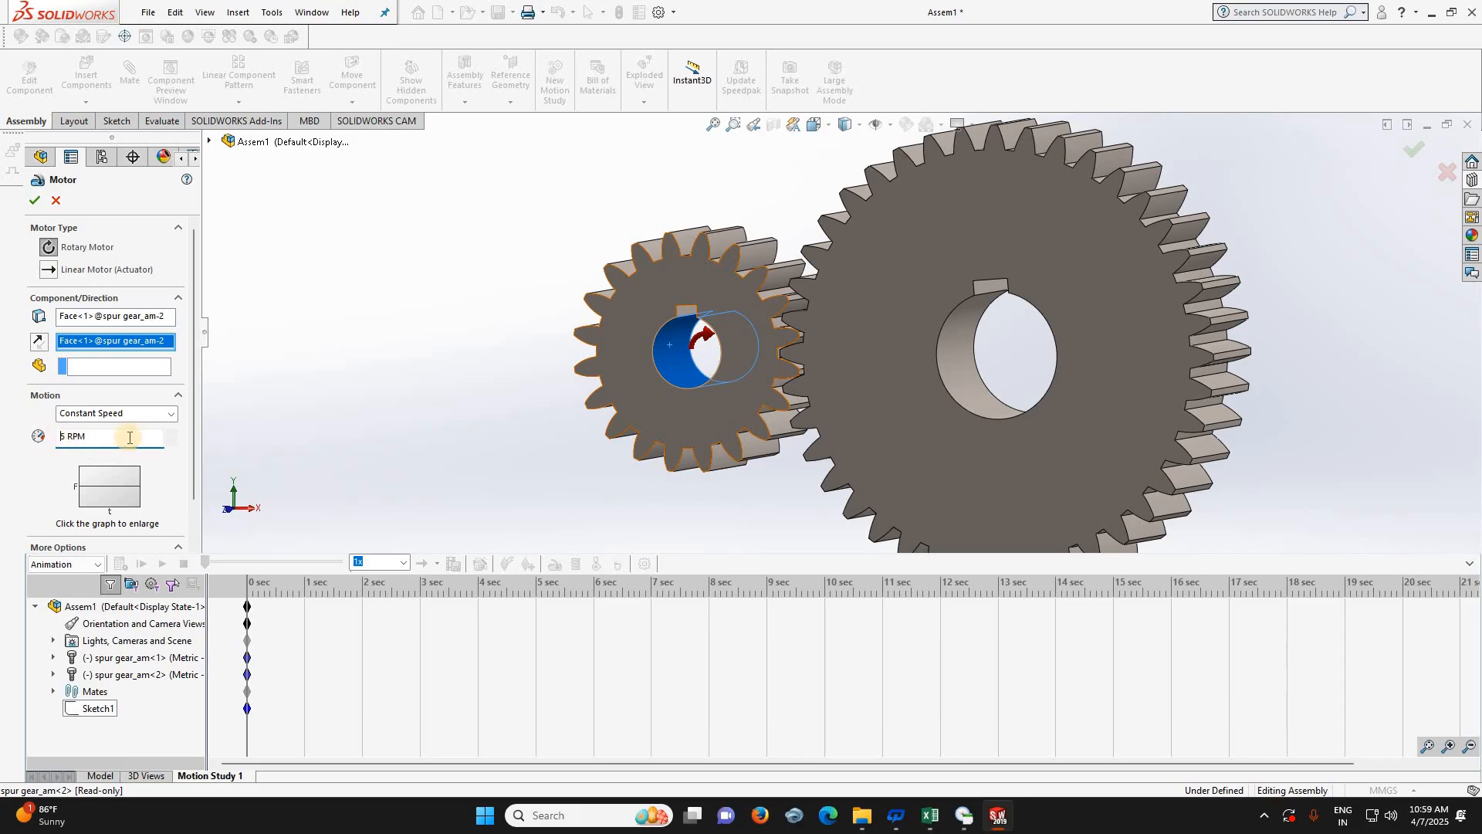
{"action": "left_click", "coordinate": [72, 249]}
{"action": "left_click", "coordinate": [35, 202]}
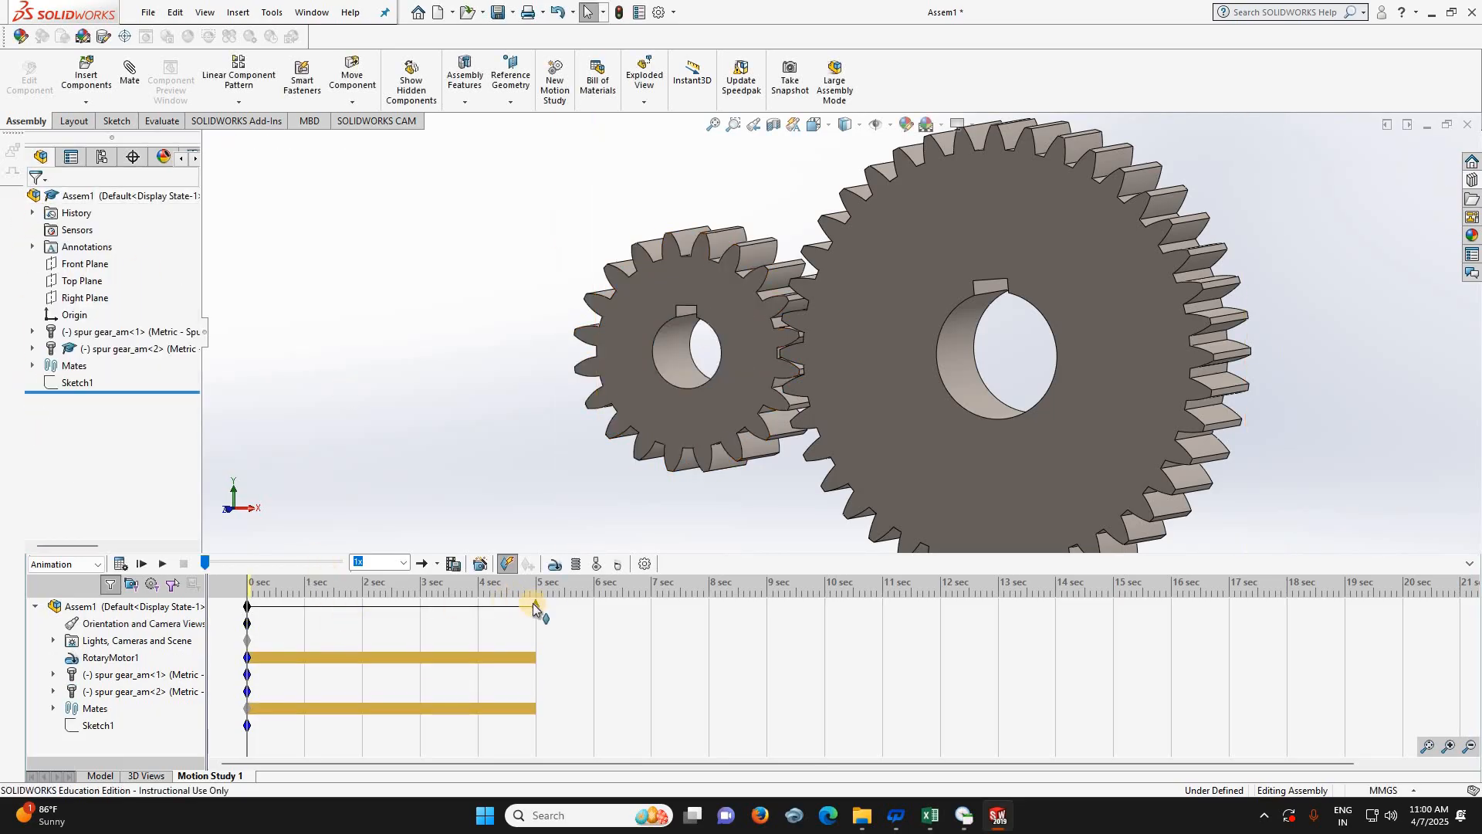
- Extend the motion study's duration to about 12 seconds and add a solid body contact between the small and large gears
{"action": "left_click_drag", "start_coordinate": [536, 606], "coordinate": [949, 614]}
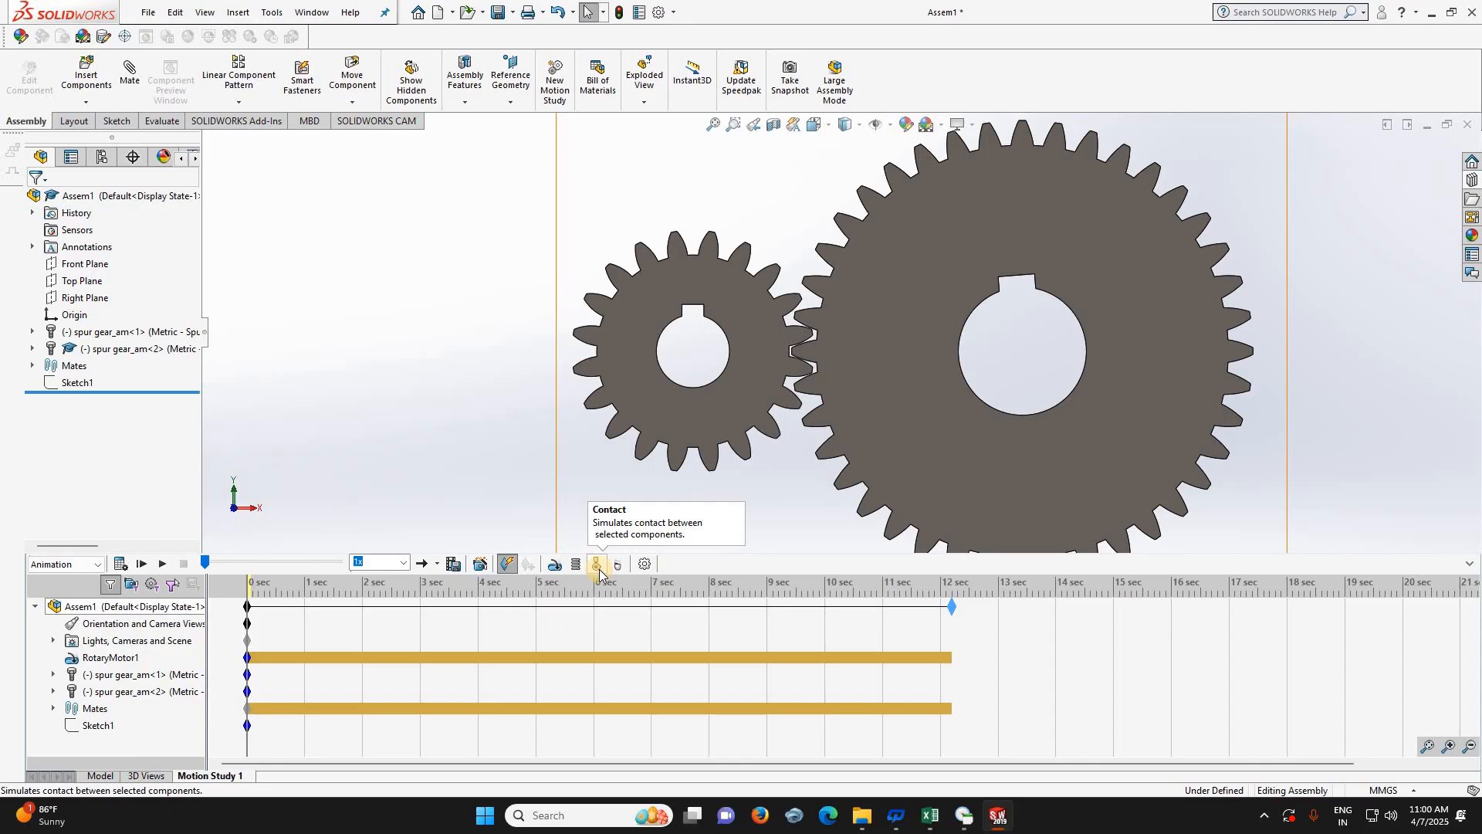
{"action": "left_click", "coordinate": [597, 564]}
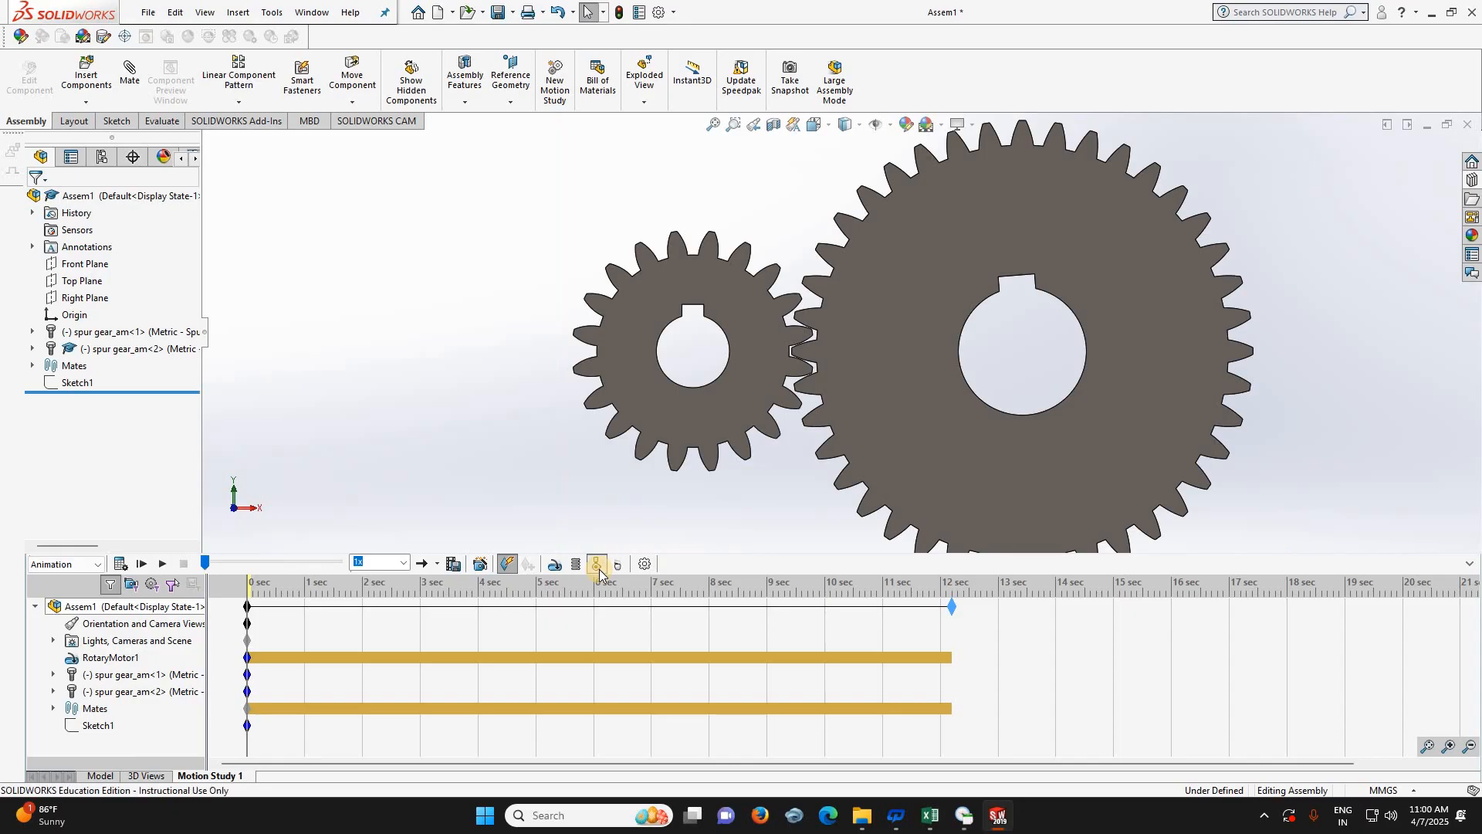
{"action": "left_click", "coordinate": [734, 392]}
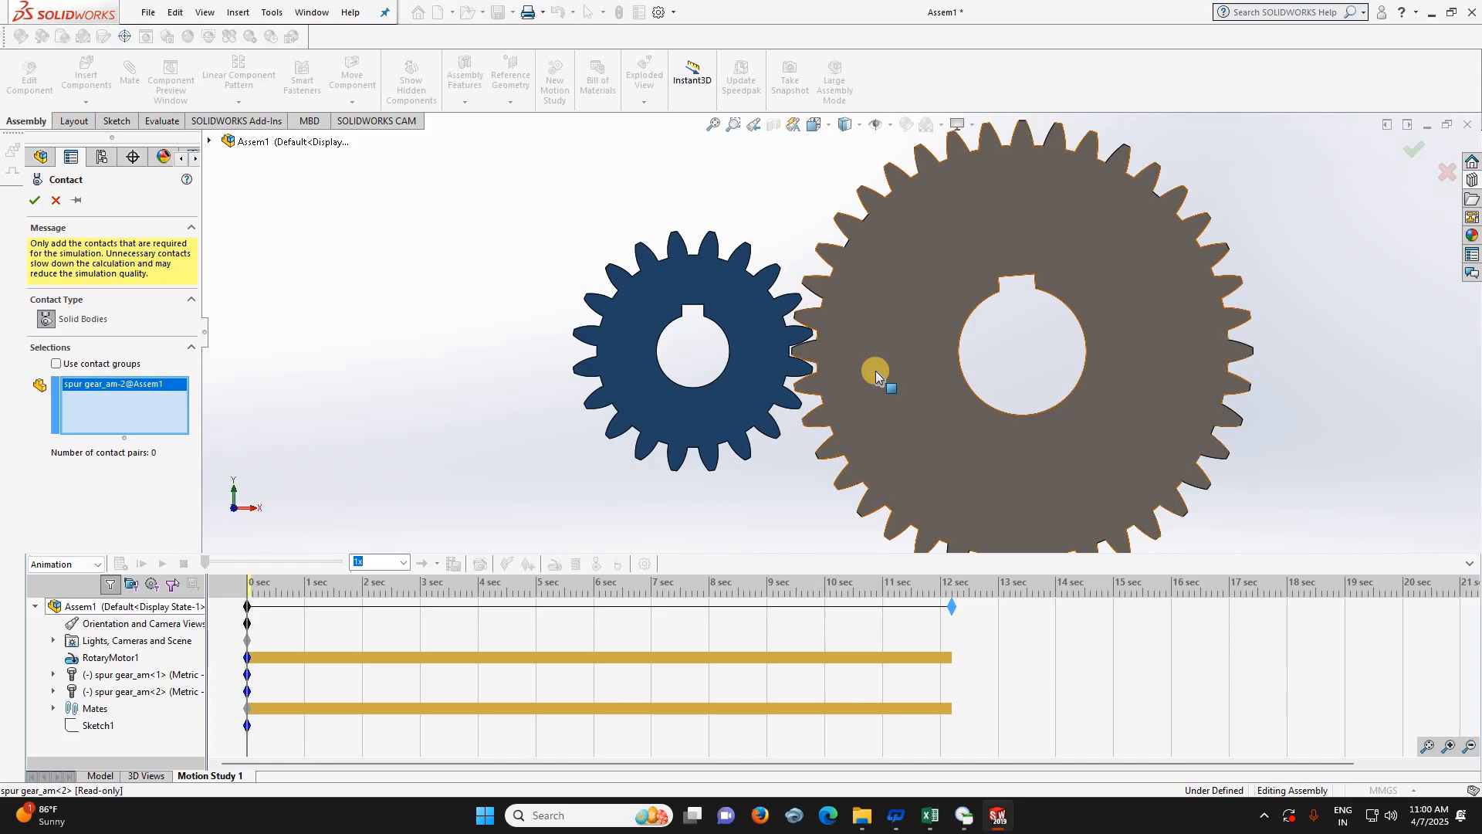
{"action": "left_click", "coordinate": [875, 371]}
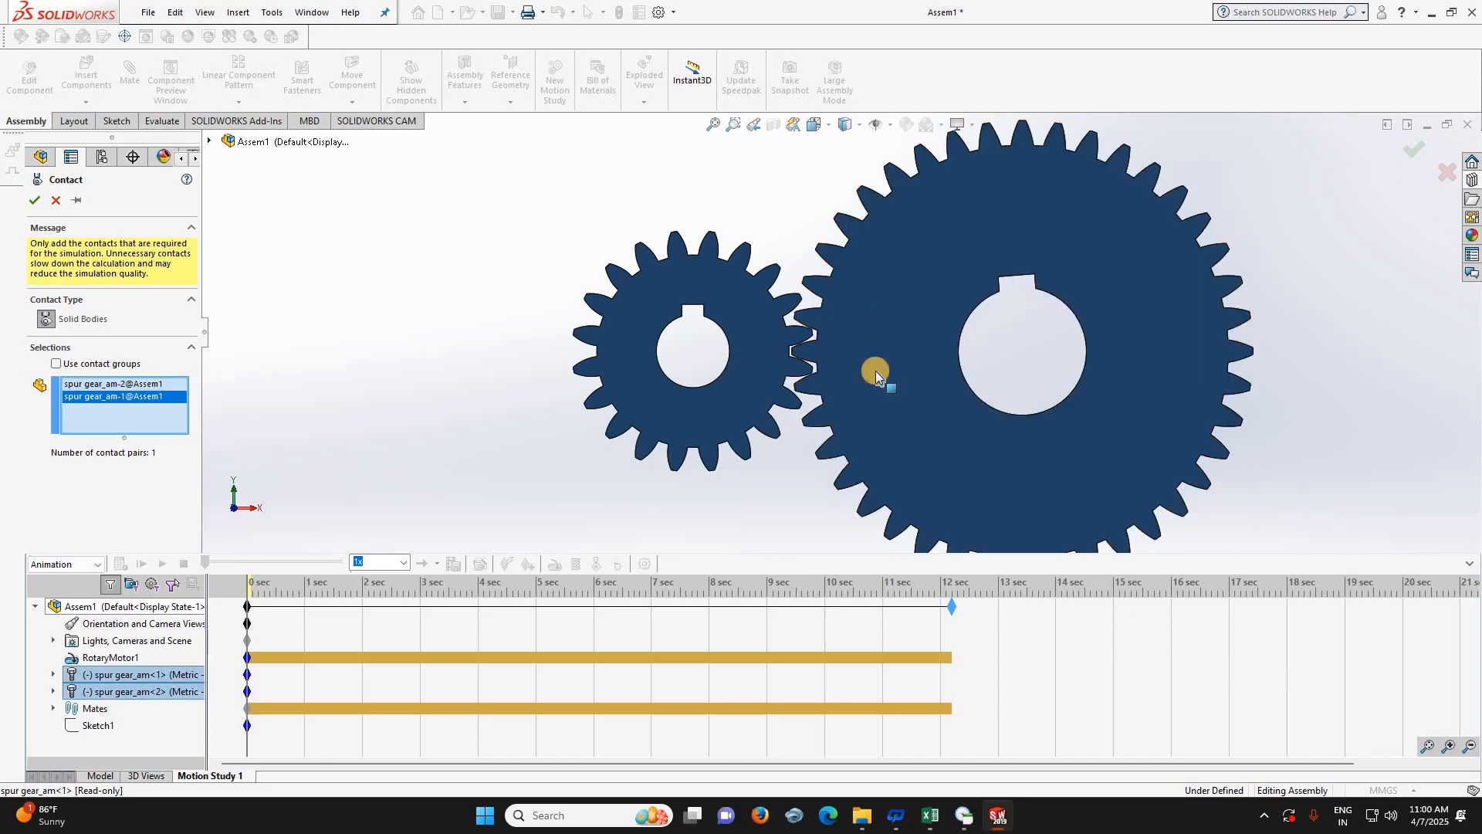
{"action": "left_click", "coordinate": [34, 202]}
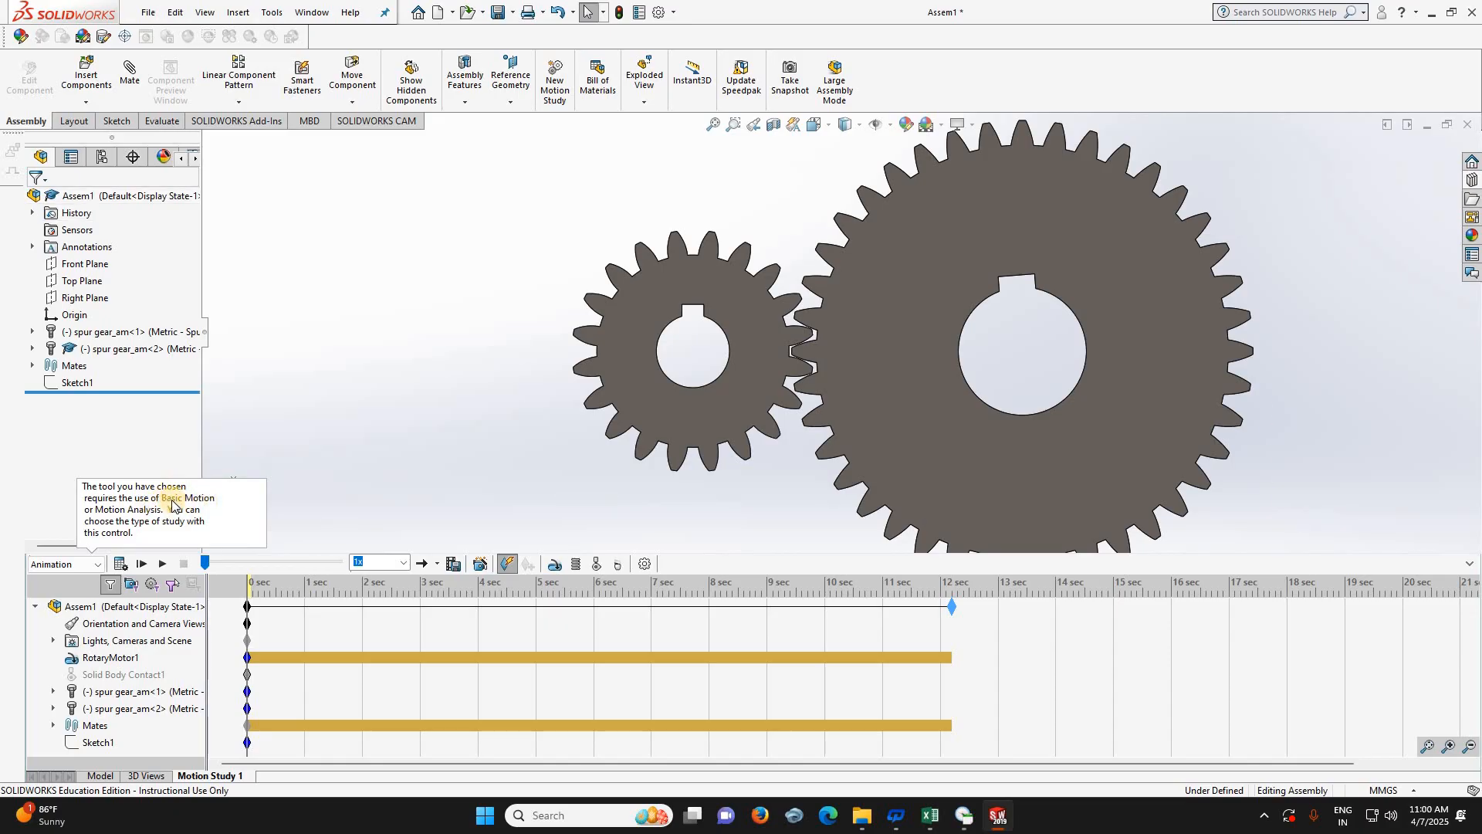
{"action": "left_click", "coordinate": [98, 565]}
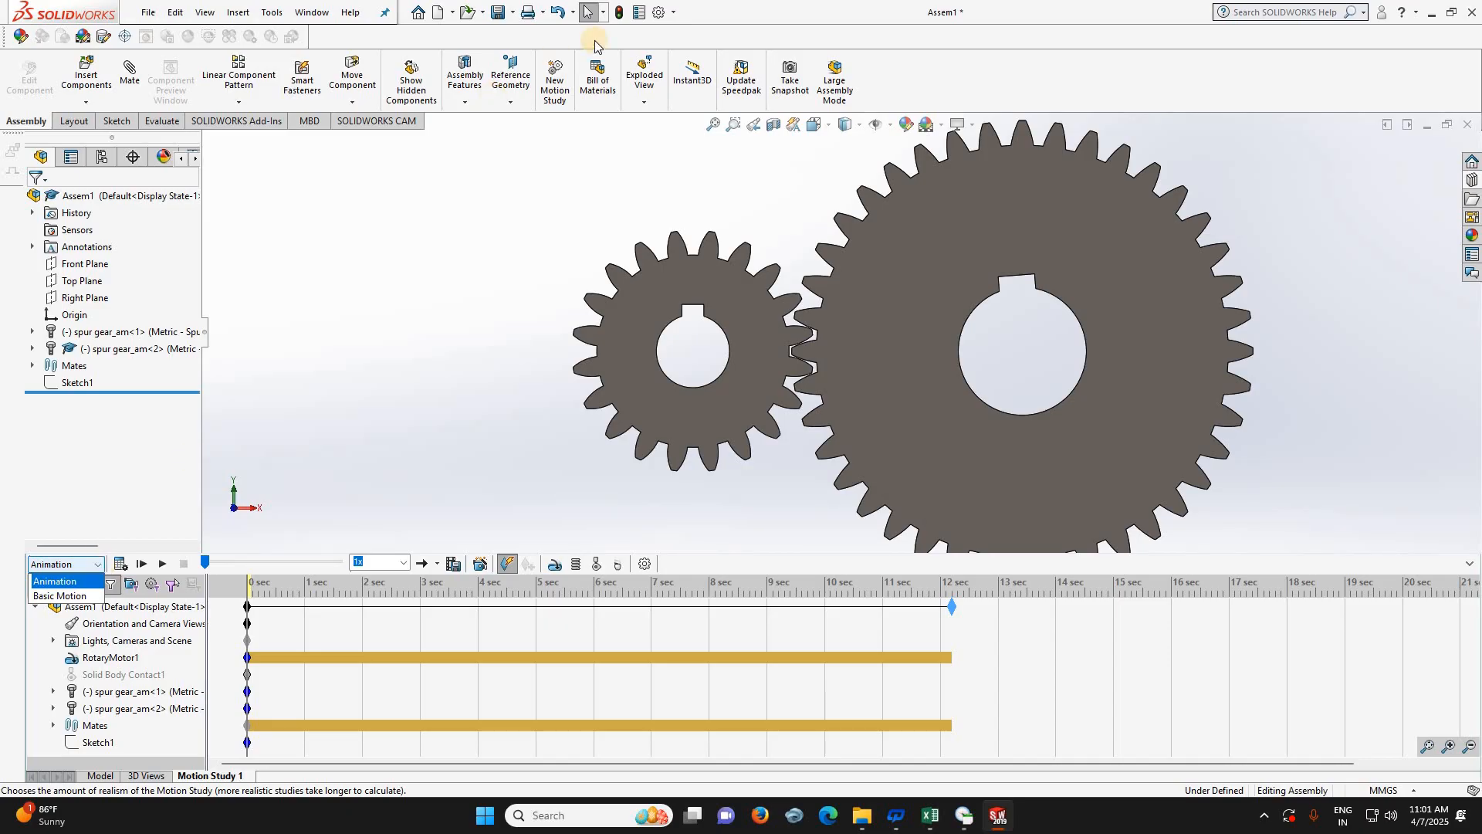
{"action": "left_click", "coordinate": [675, 14]}
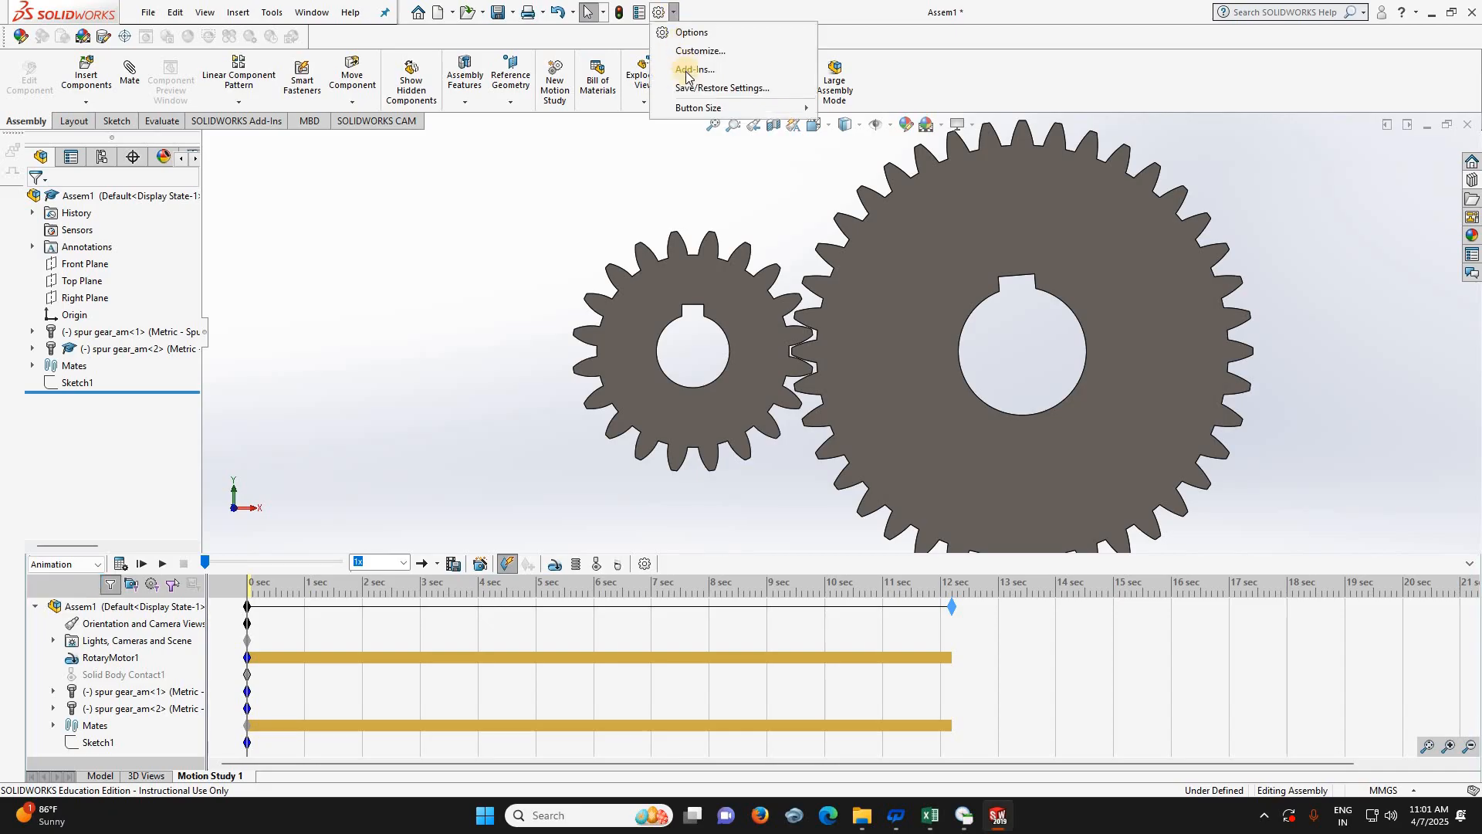
{"action": "left_click", "coordinate": [684, 69]}
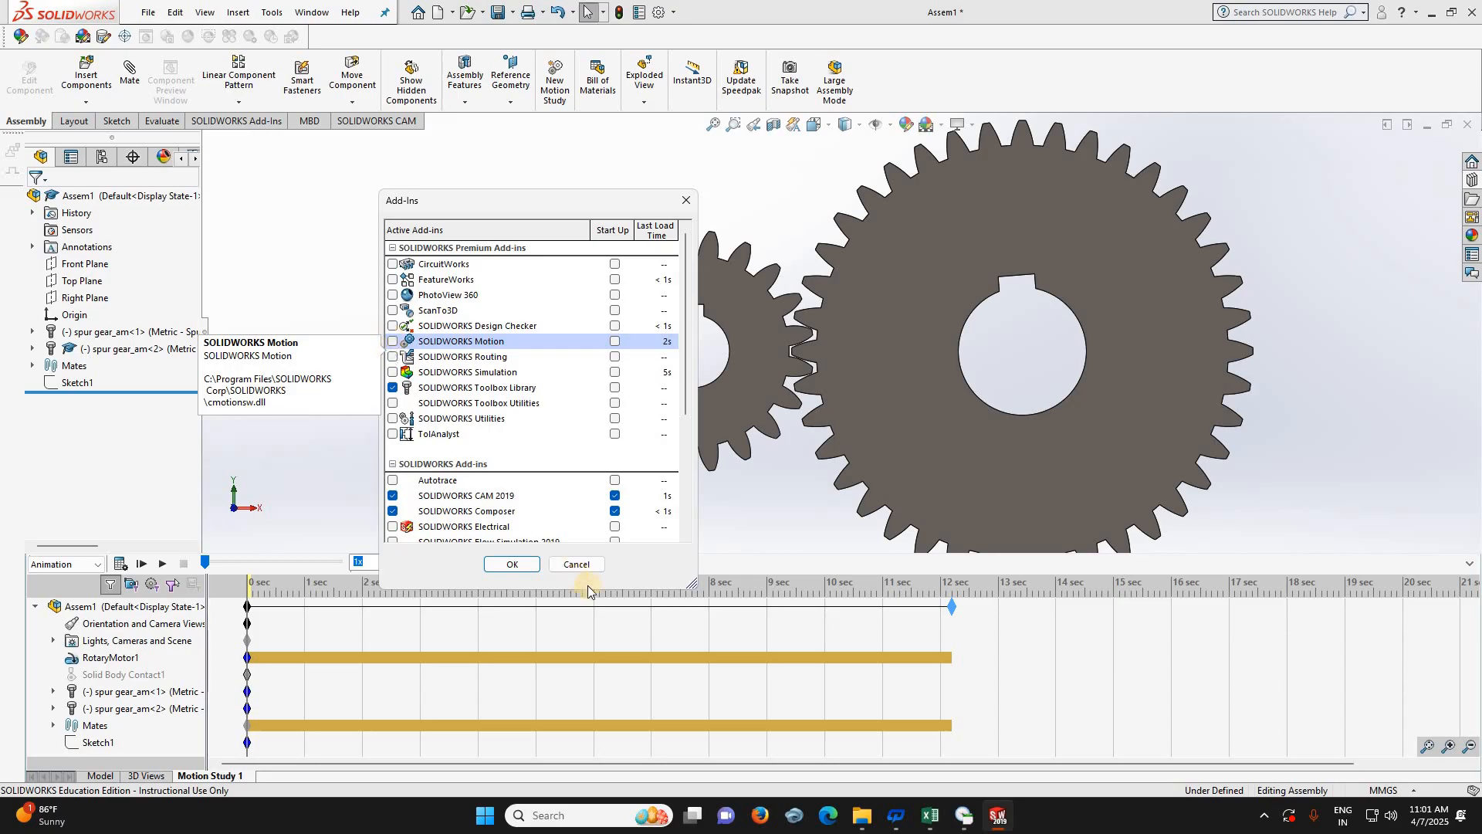
{"action": "left_click", "coordinate": [564, 566]}
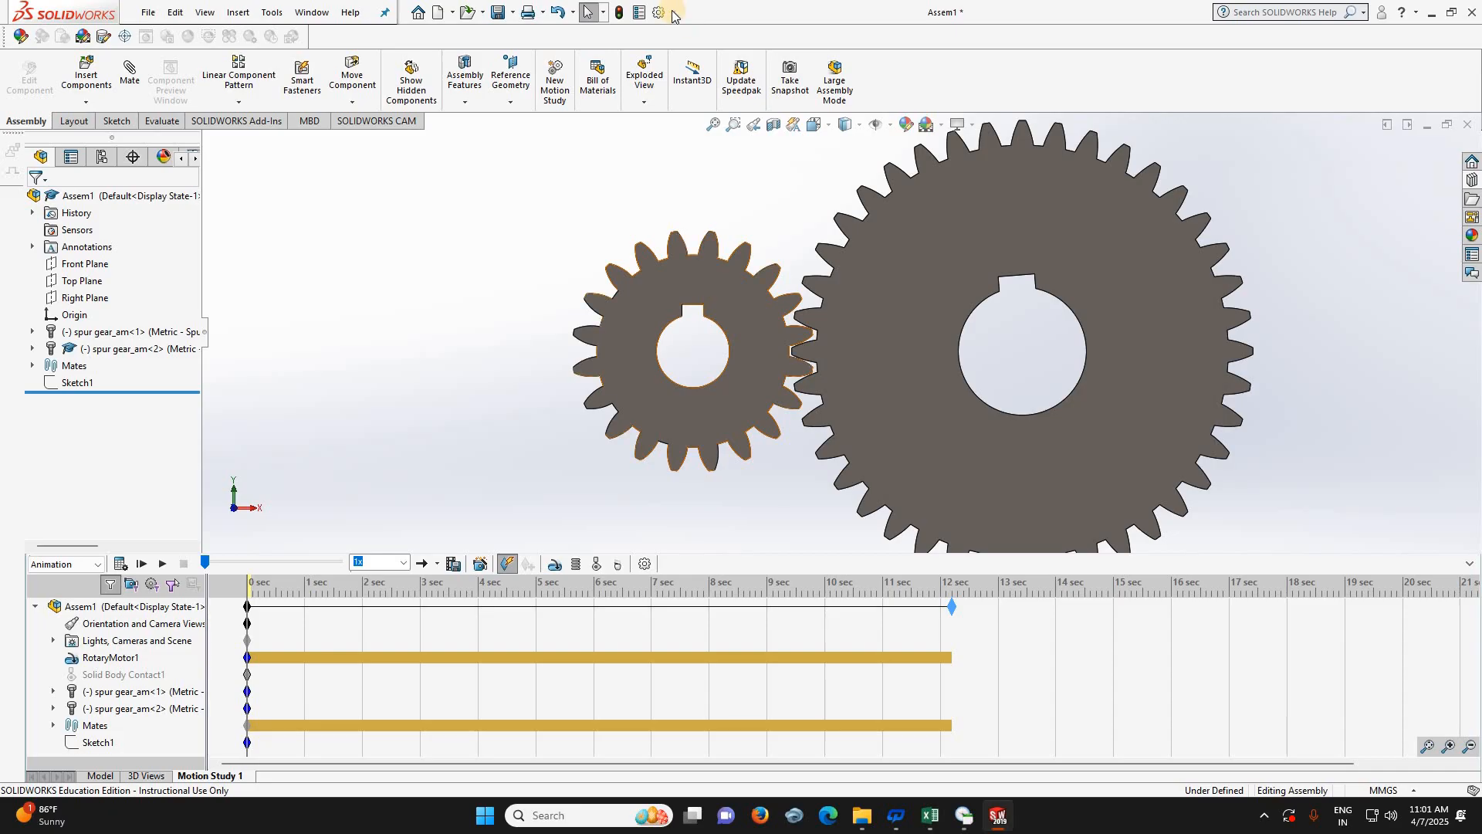
- Enable the SOLIDWORKS Motion add-in and set the study type to Motion Analysis
{"action": "left_click", "coordinate": [675, 13]}
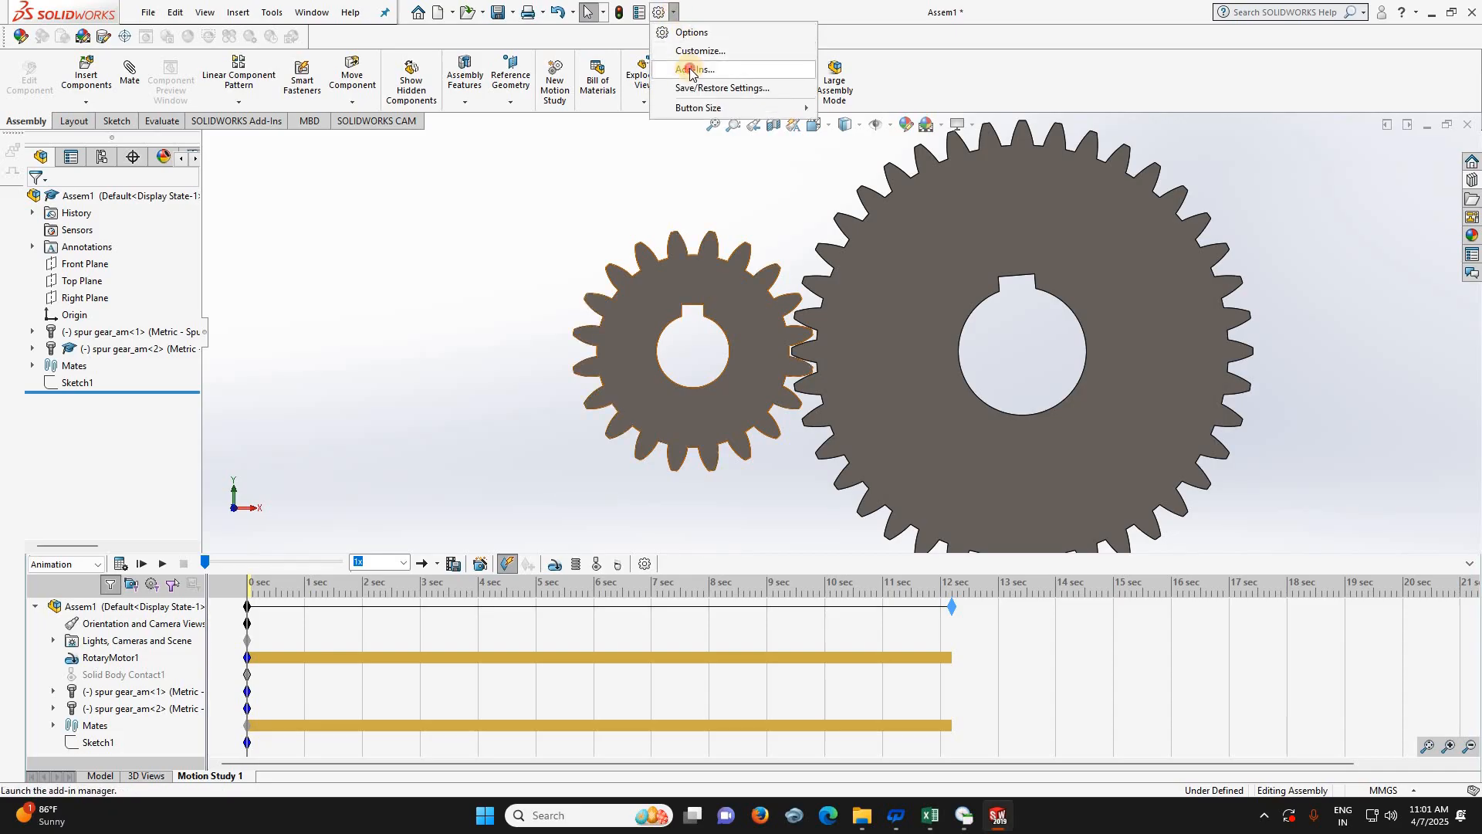
{"action": "left_click", "coordinate": [690, 70]}
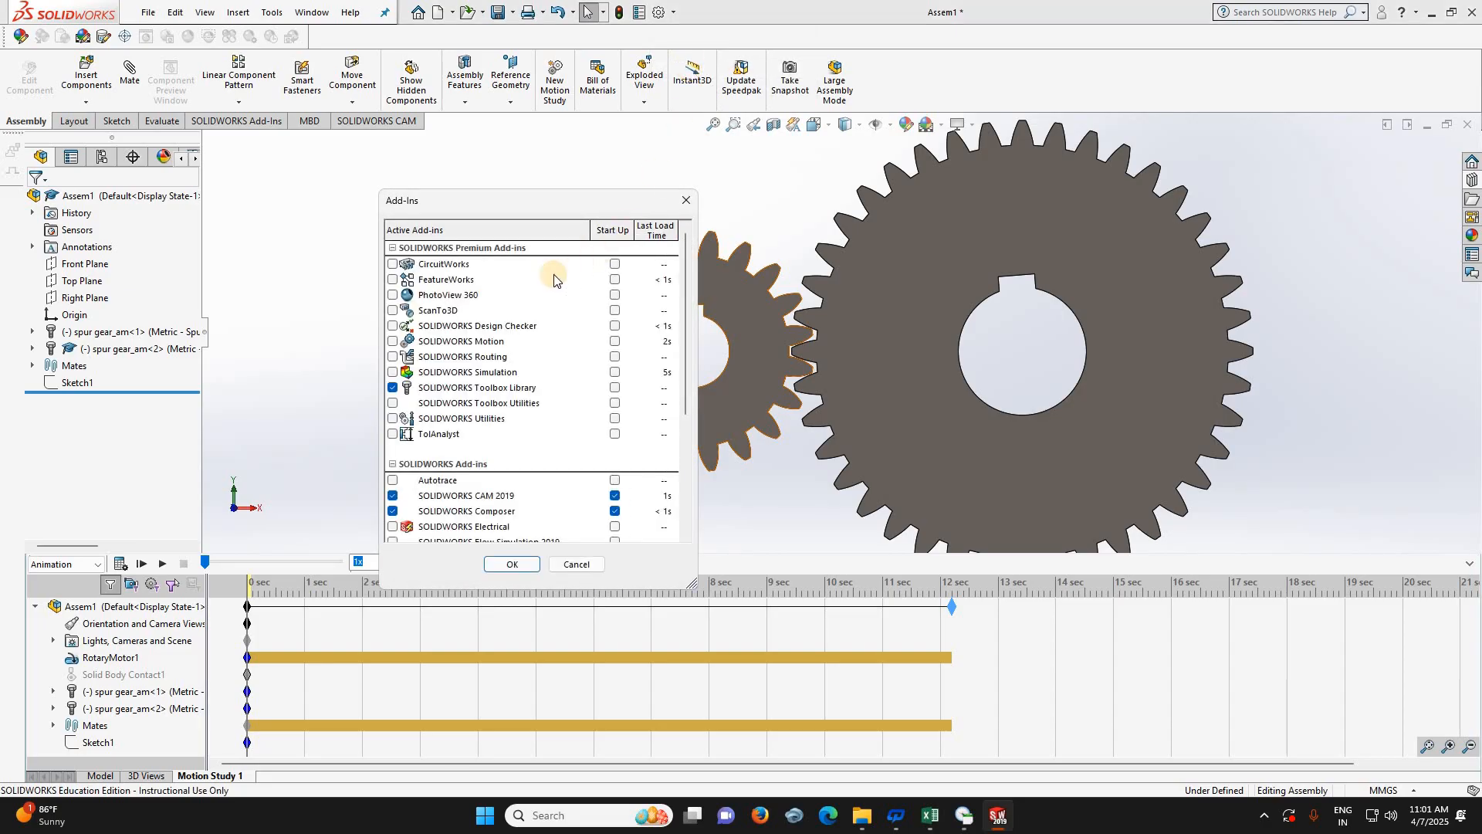
{"action": "left_click", "coordinate": [393, 342]}
{"action": "left_click", "coordinate": [516, 562]}
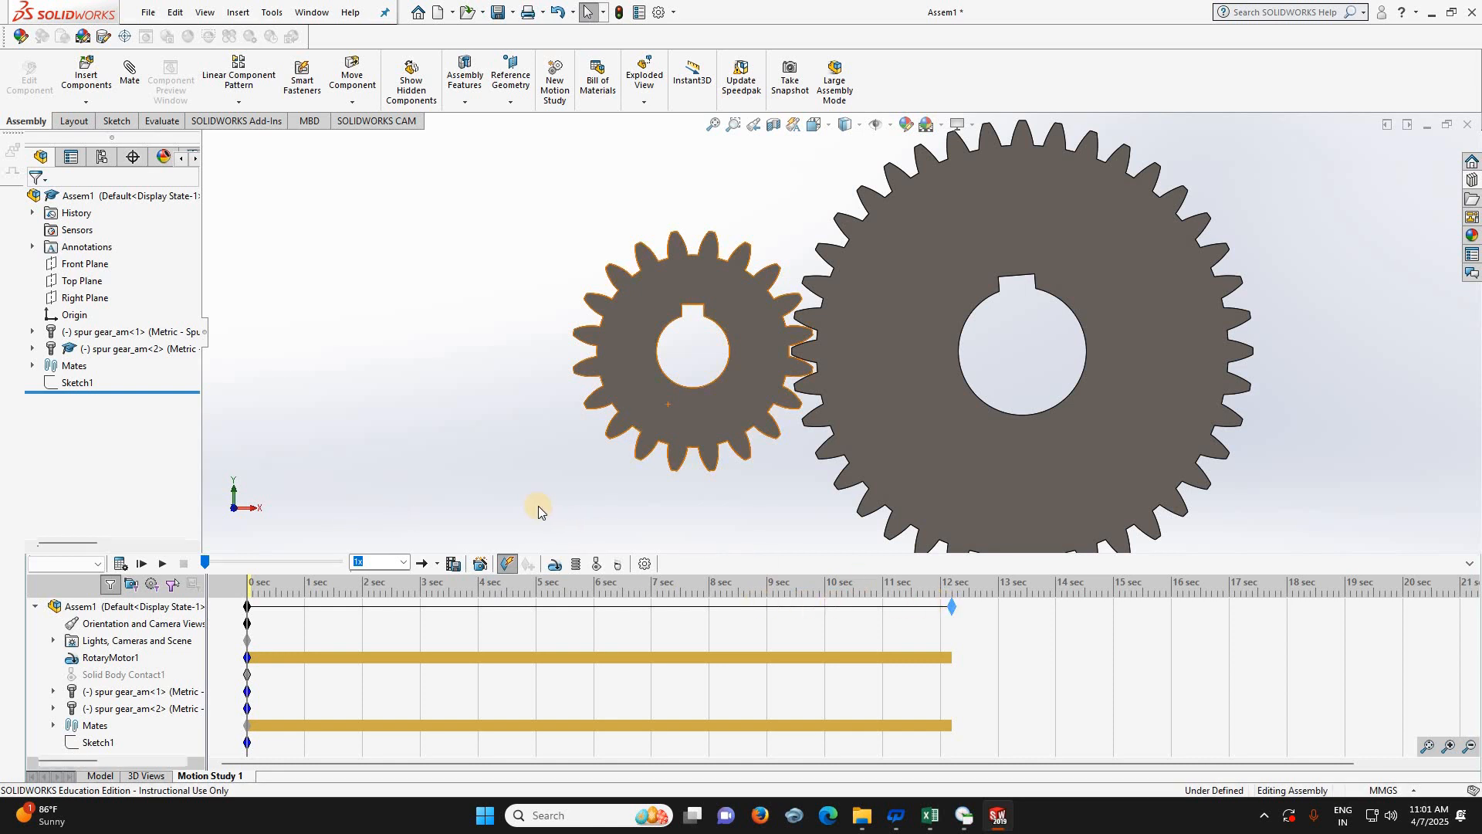
{"action": "left_click", "coordinate": [89, 564]}
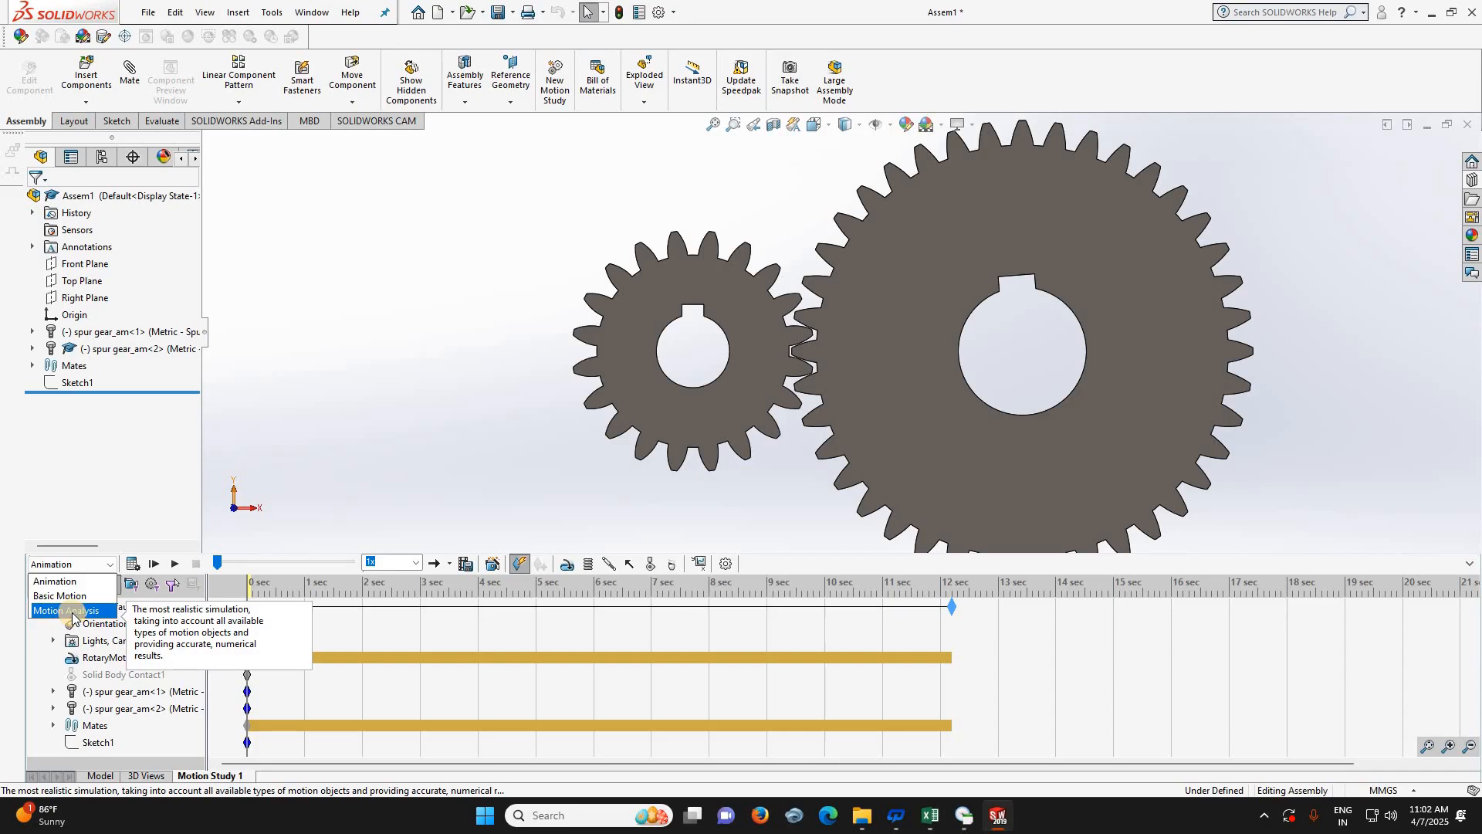
{"action": "left_click", "coordinate": [72, 610]}
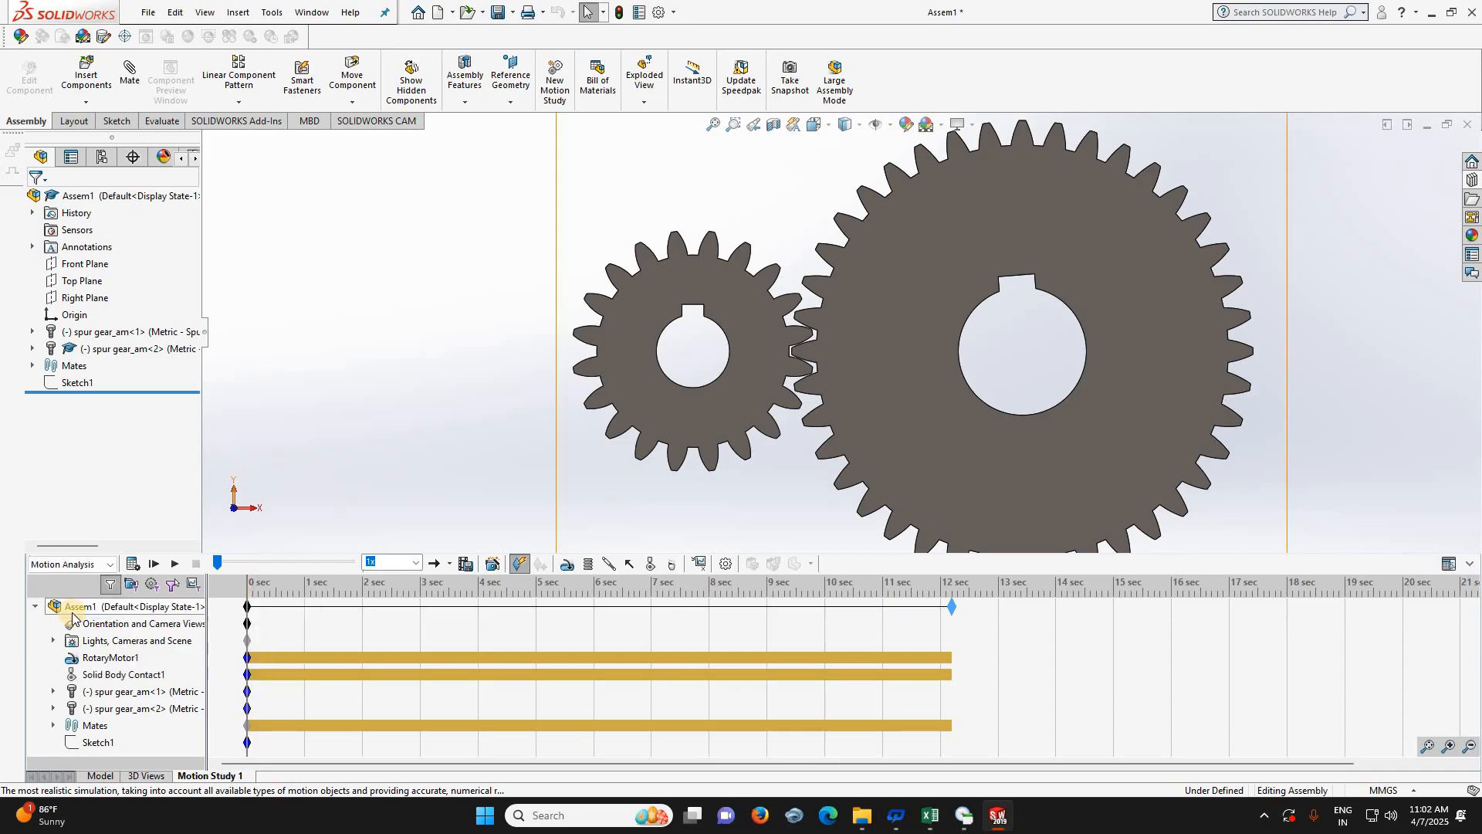
- Calculate the motion study and play the gear motion back from the start
{"action": "left_click", "coordinate": [133, 564]}
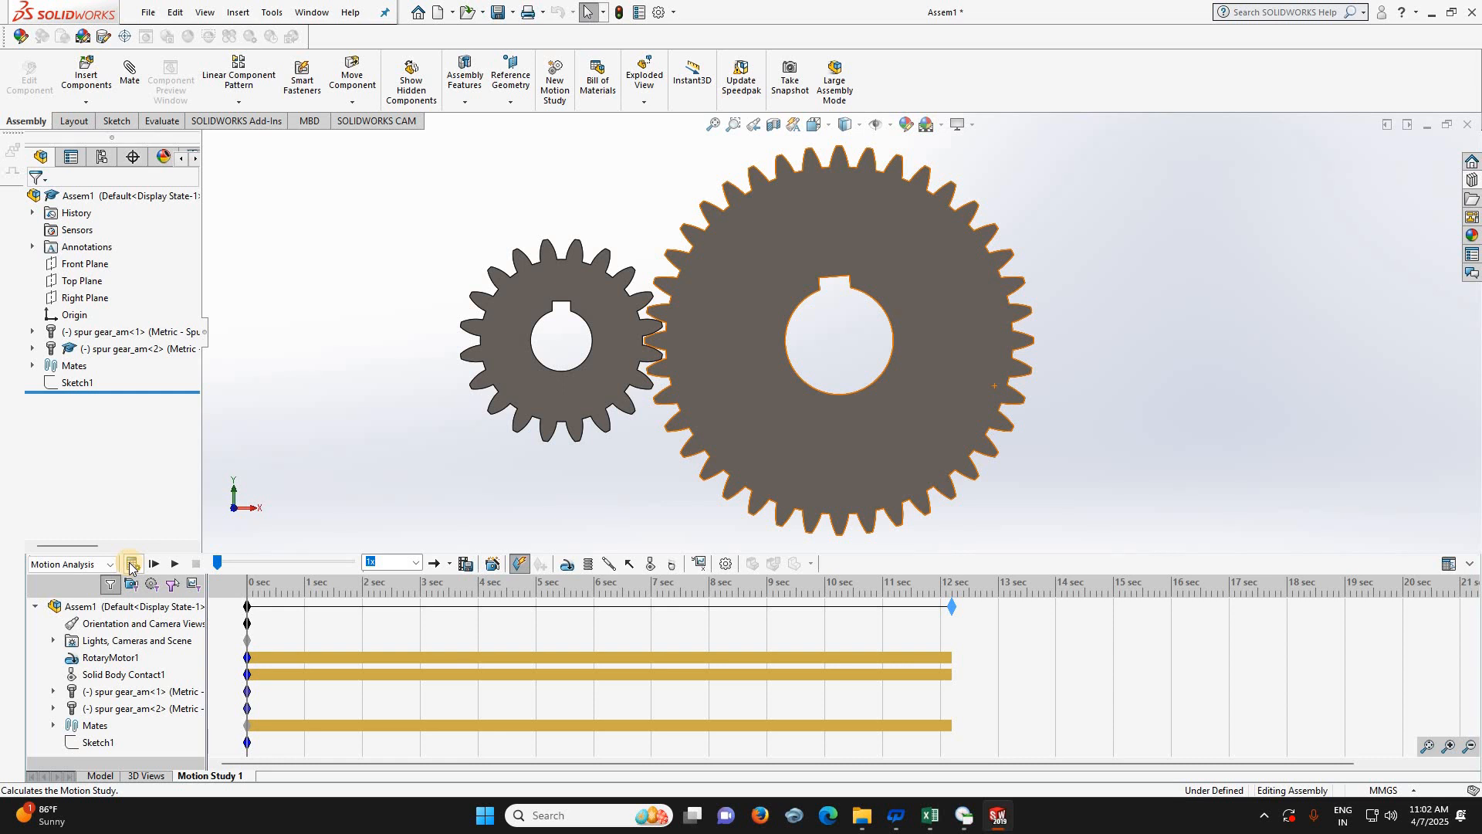
{"action": "left_click", "coordinate": [131, 565]}
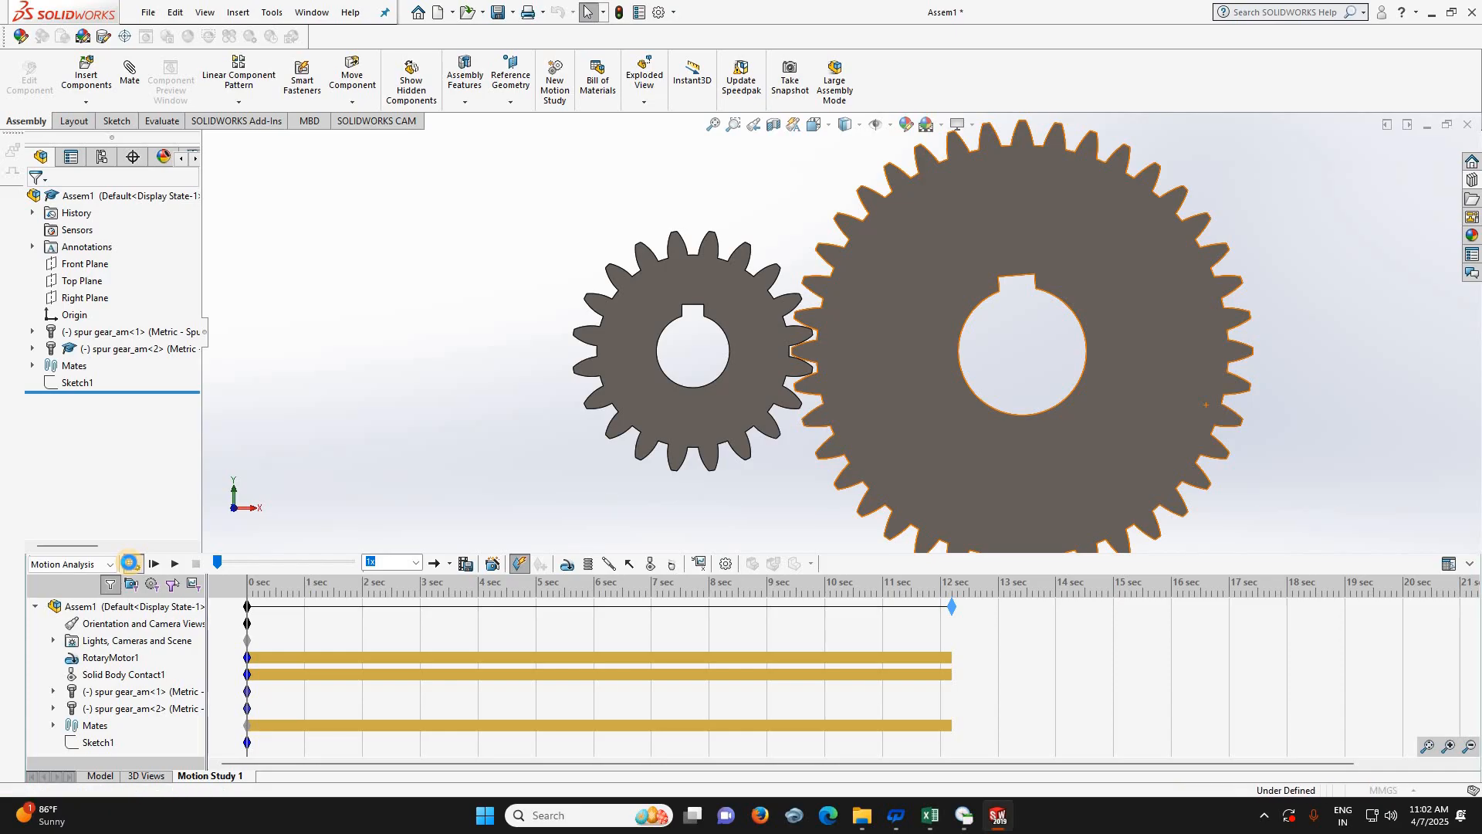
{"action": "left_click", "coordinate": [129, 562]}
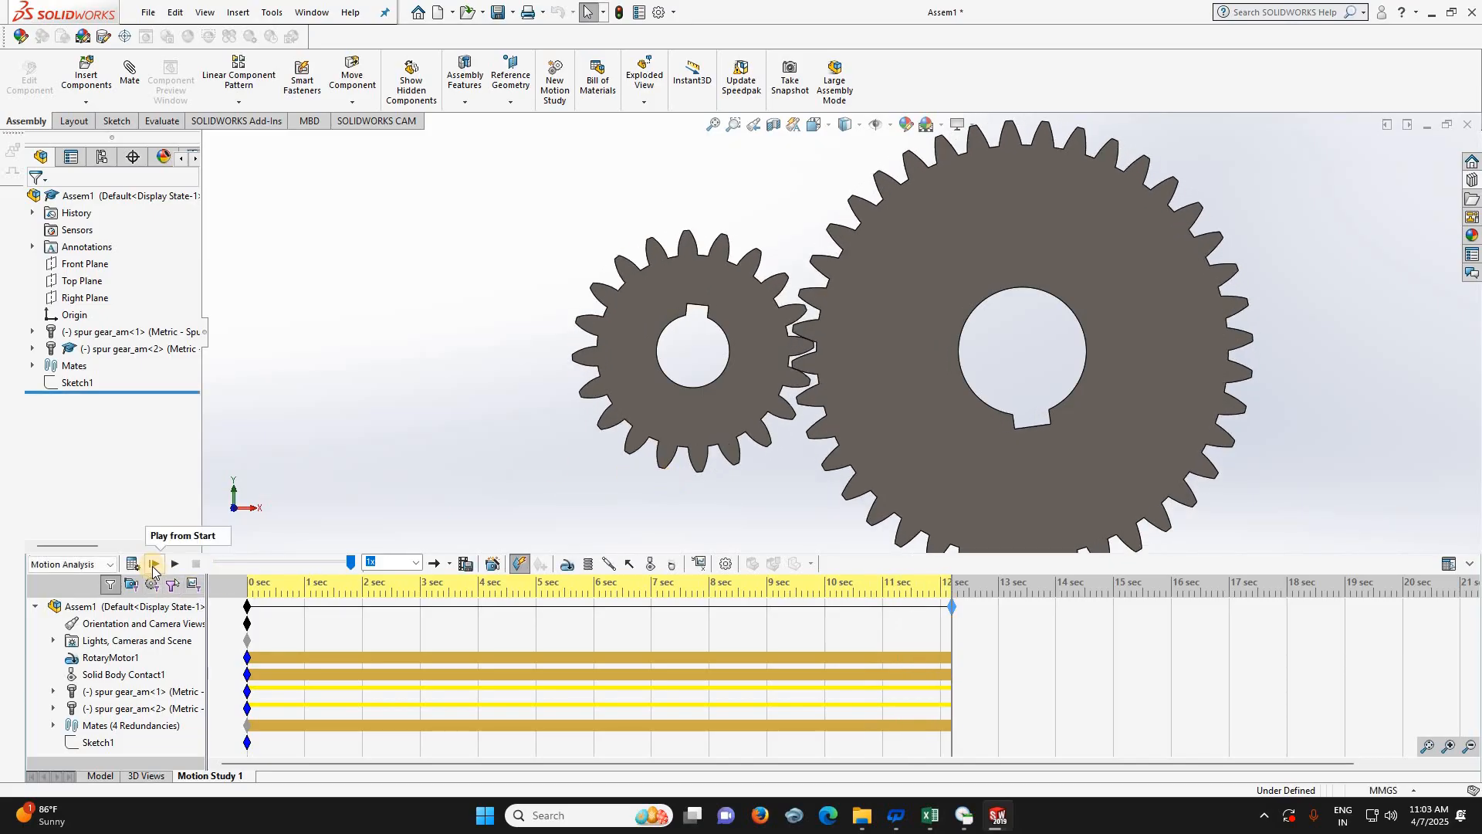
{"action": "left_click", "coordinate": [153, 569]}
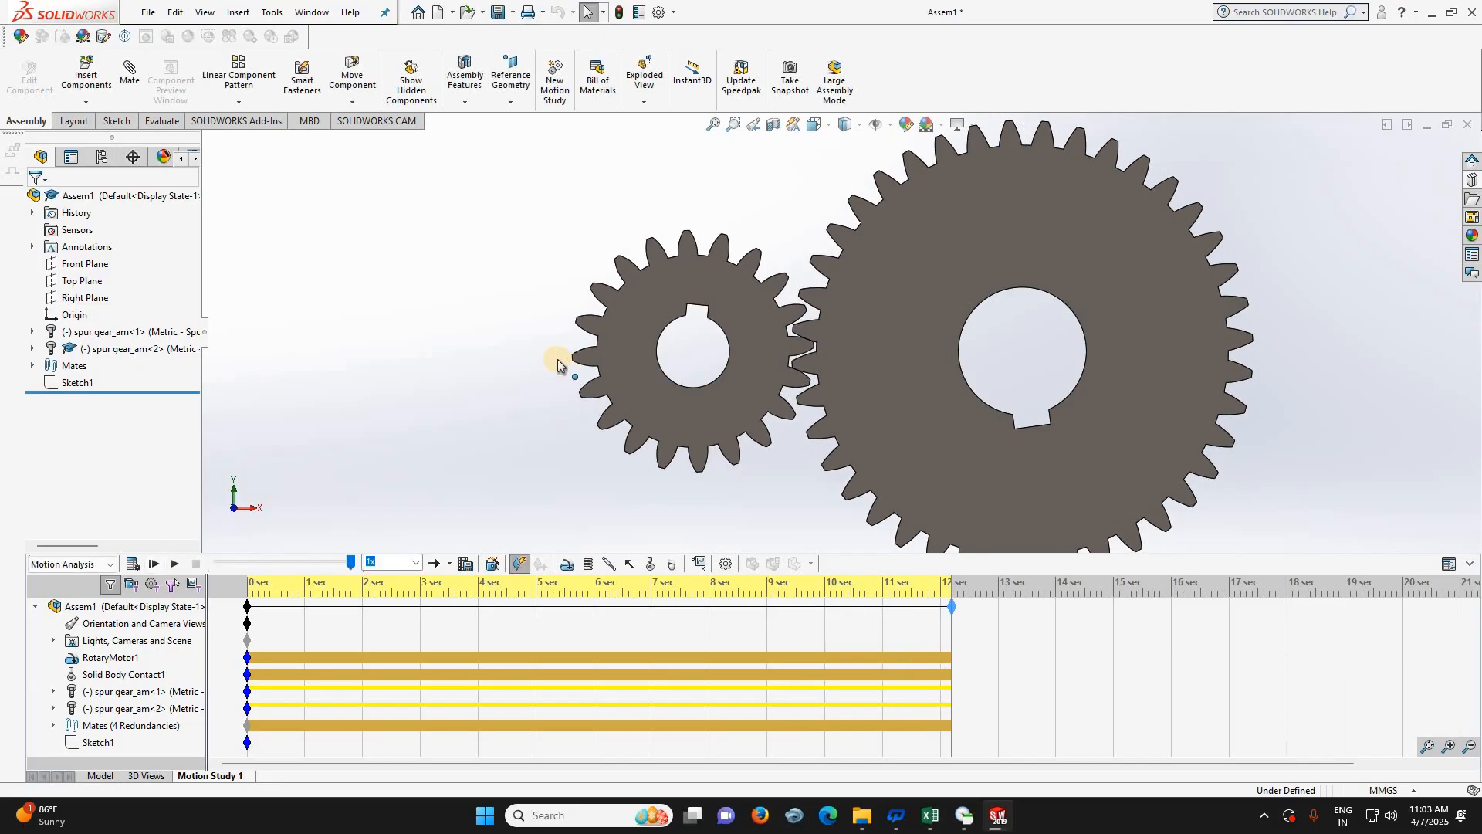
- Select Motion Analysis as the study type for Motion Study 1
{"action": "scroll", "coordinate": [558, 359], "scroll_direction": "down", "scroll_amount": 2}
{"action": "scroll", "coordinate": [1117, 283], "scroll_direction": "up", "scroll_amount": 5}
{"action": "scroll", "coordinate": [1120, 289], "scroll_direction": "down", "scroll_amount": 2}
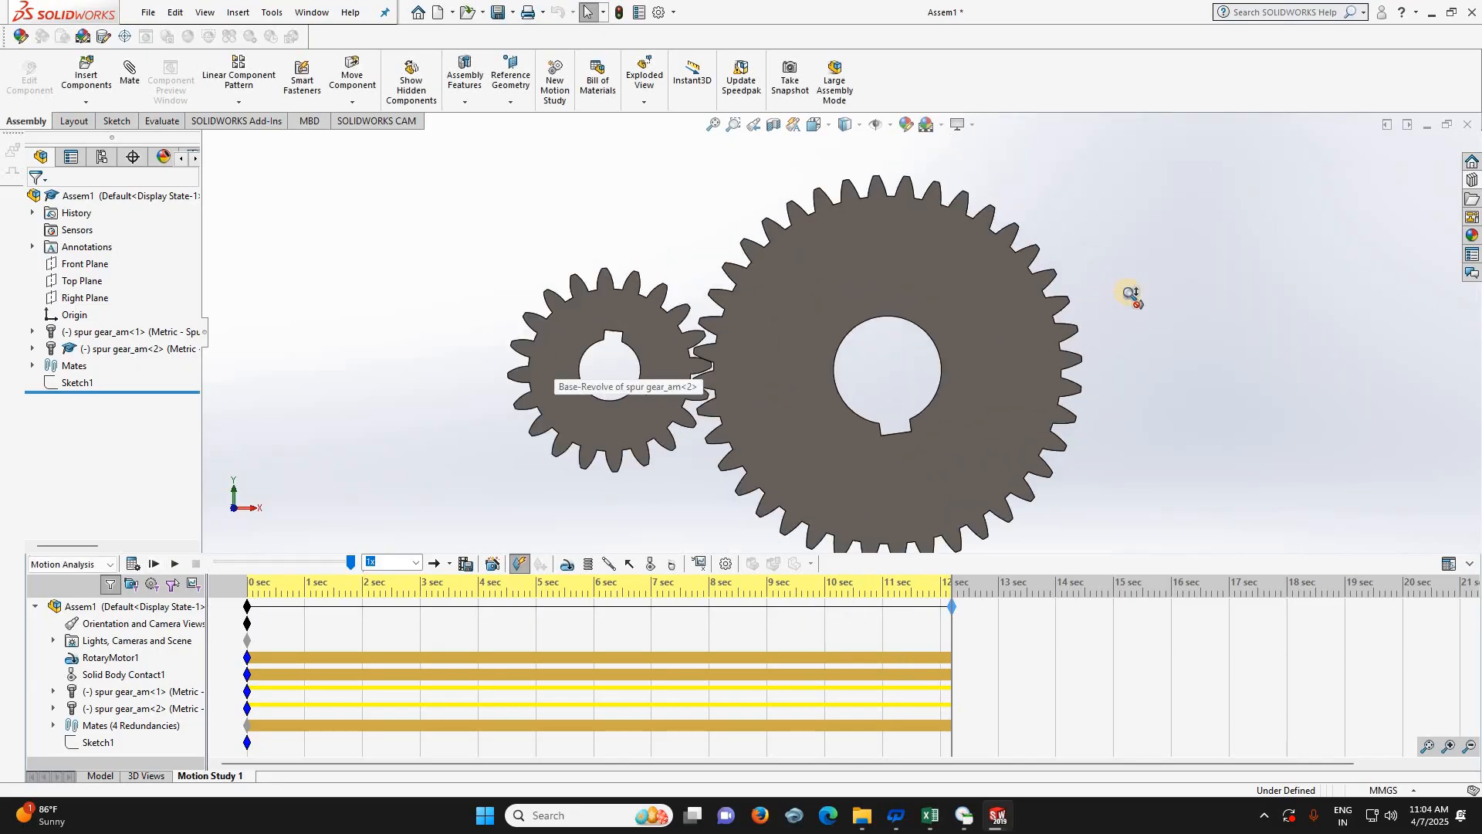
{"action": "key", "text": "f"}
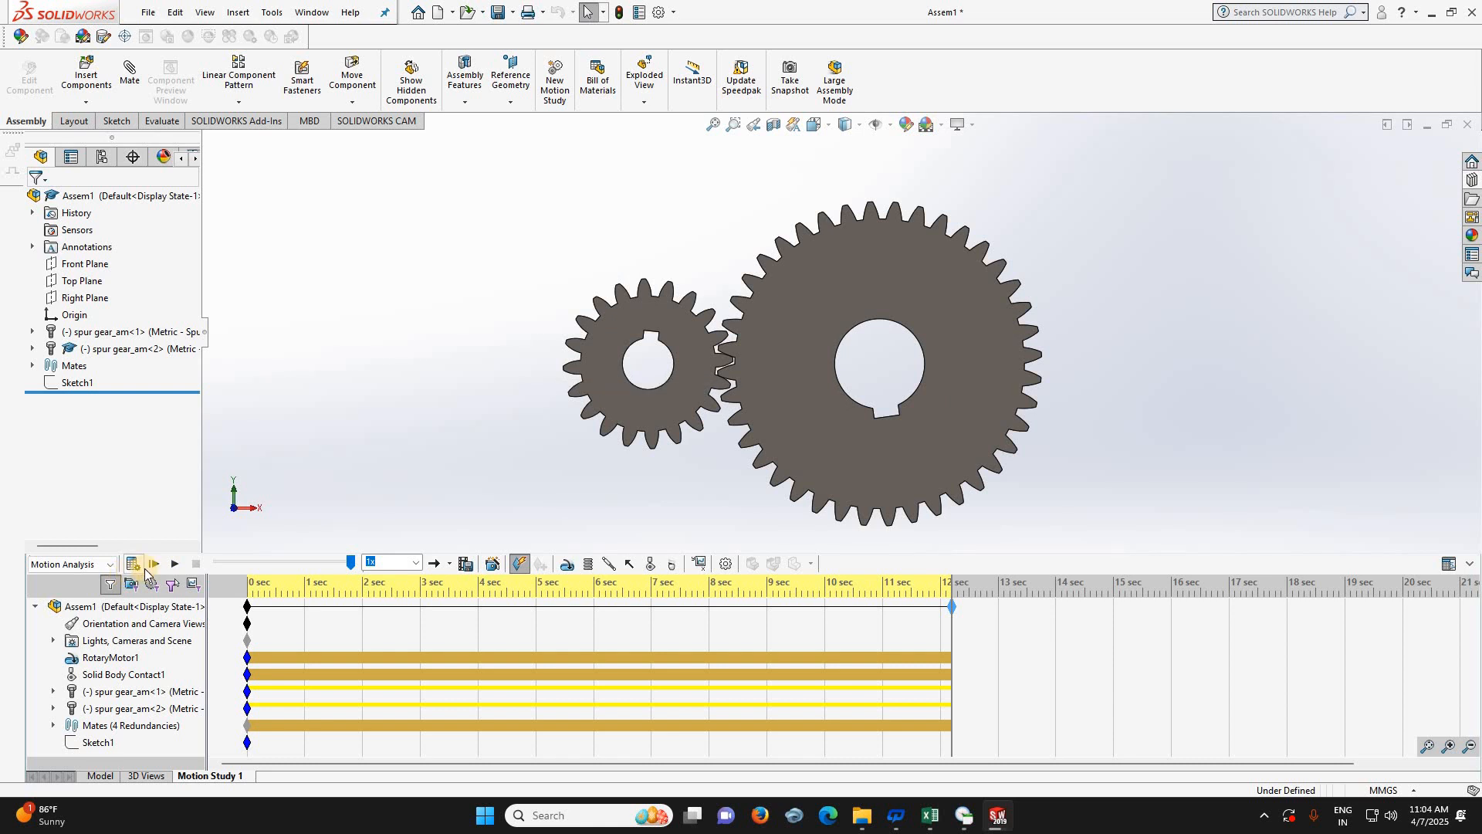
{"action": "left_click", "coordinate": [97, 564]}
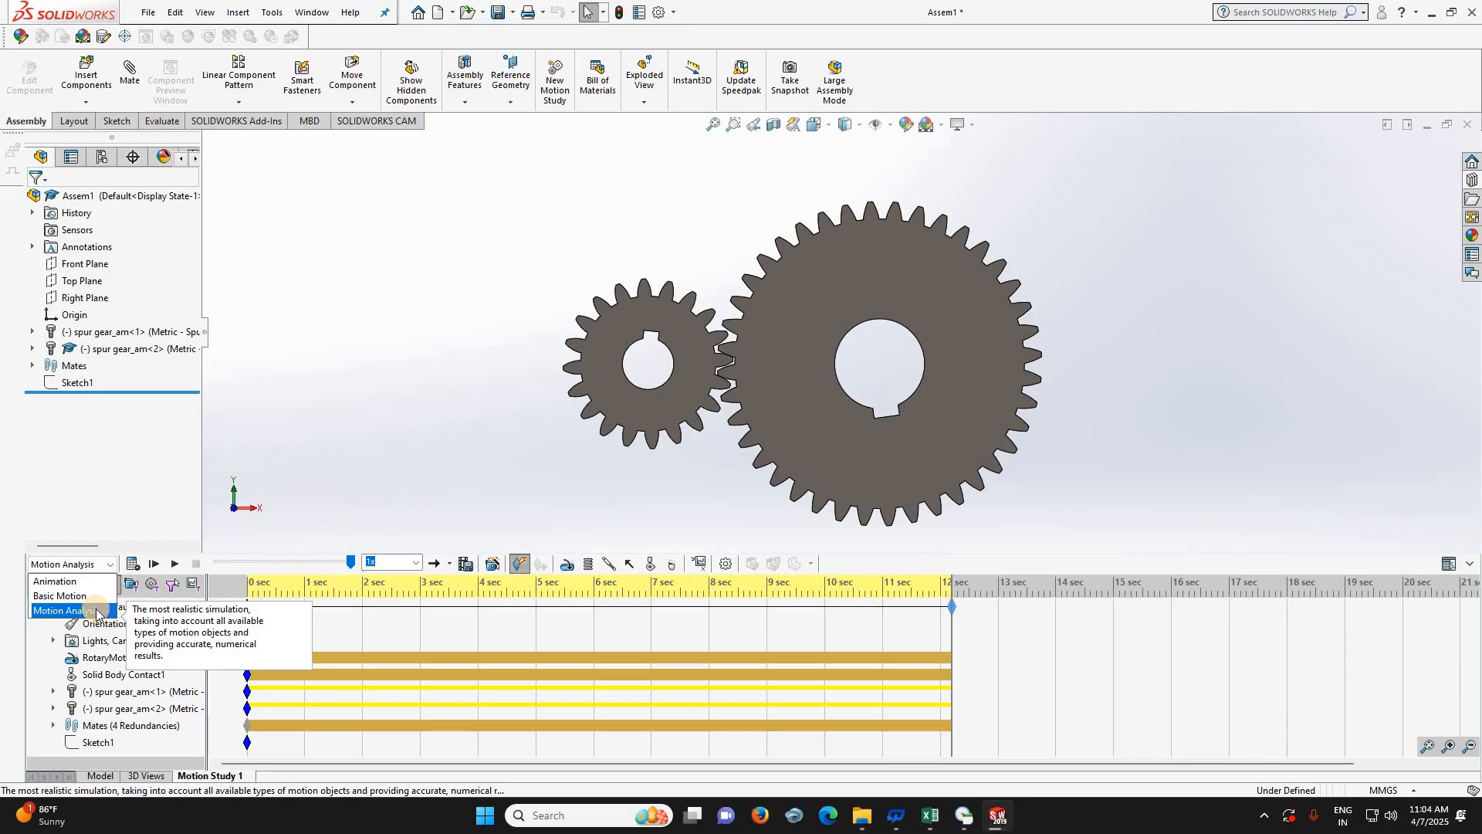
{"action": "left_click", "coordinate": [97, 610]}
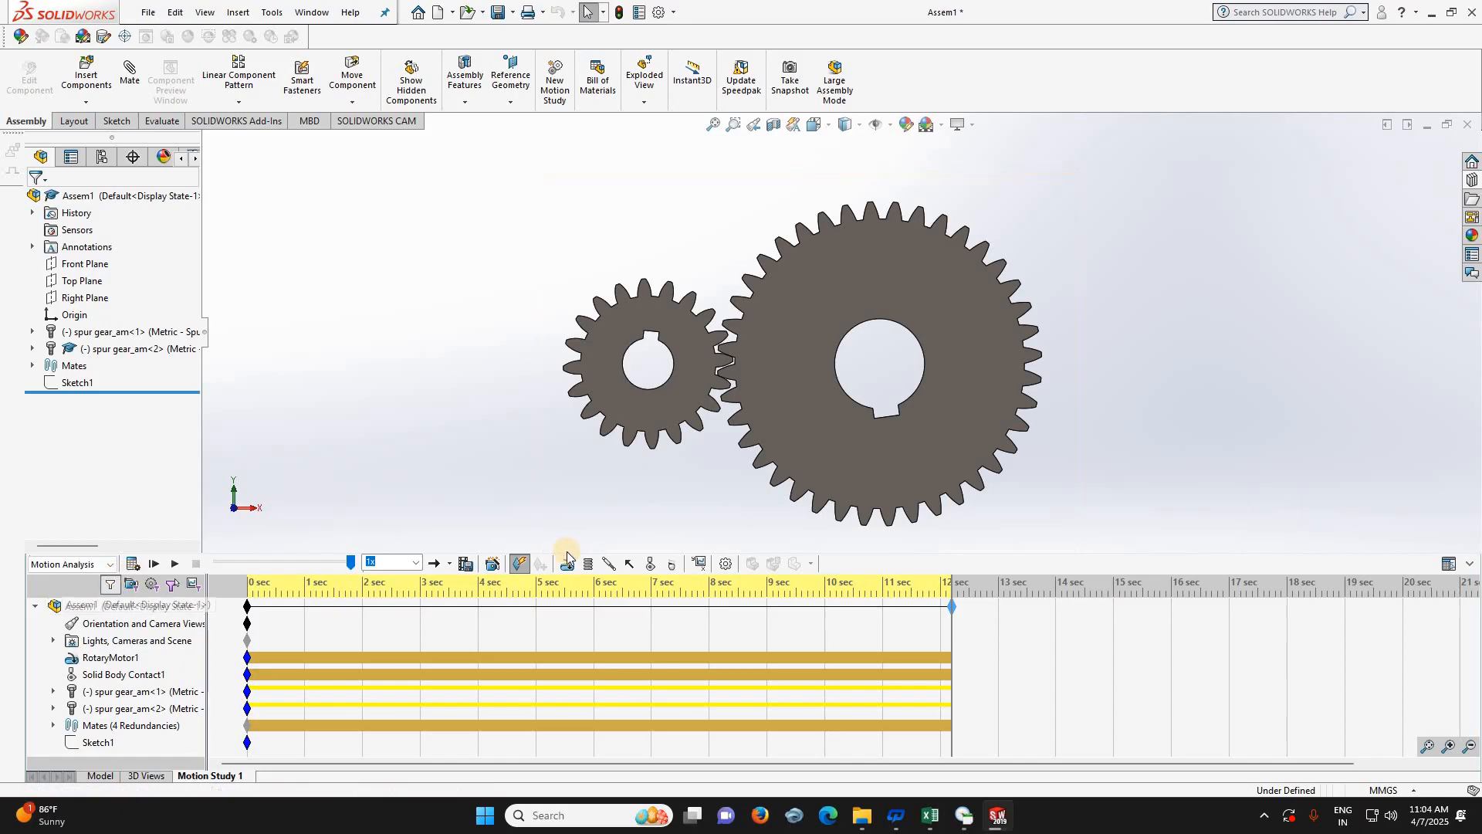
{"action": "left_click", "coordinate": [588, 566]}
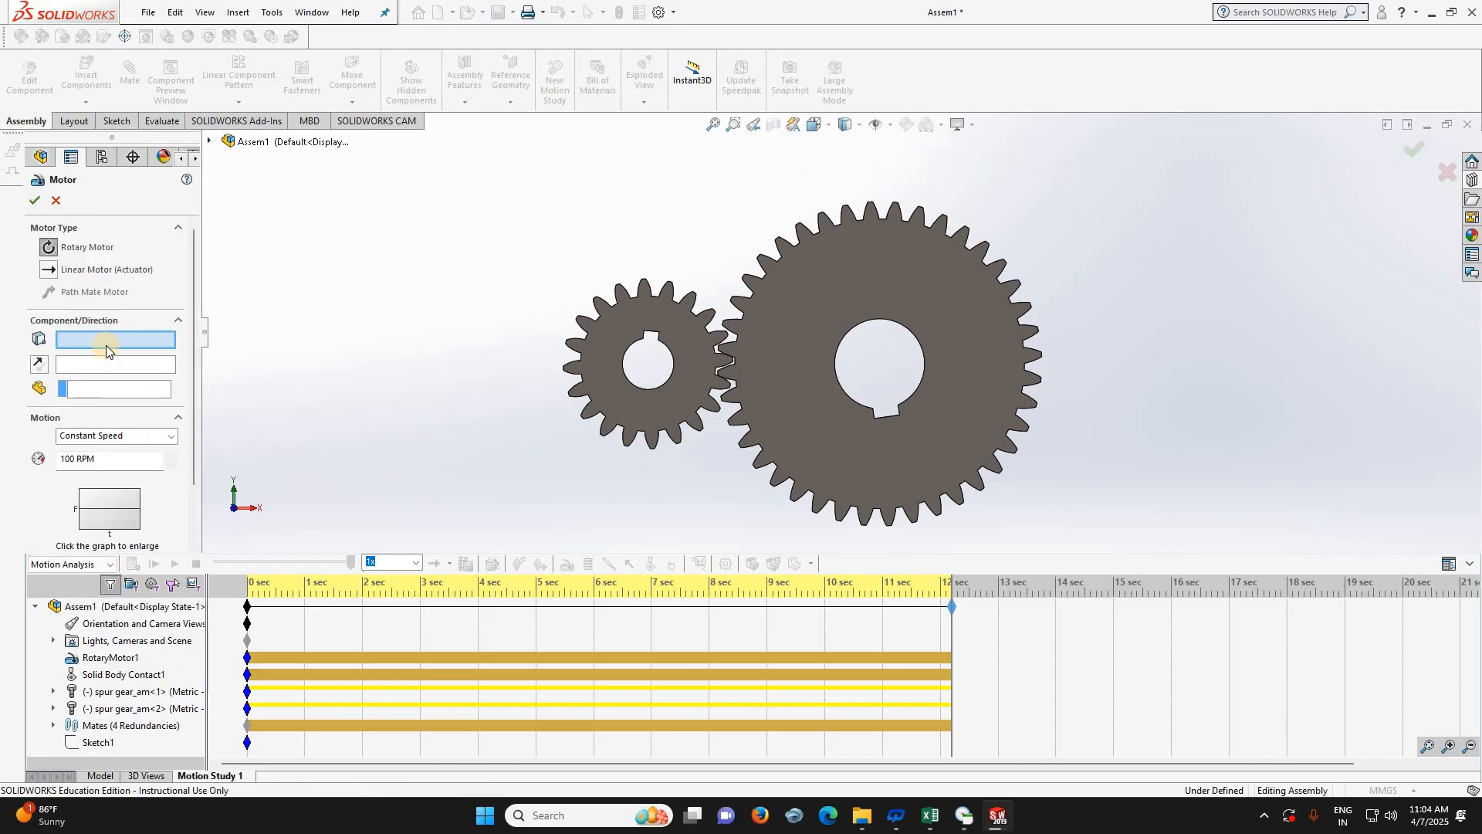
{"action": "middle_click_drag", "start_coordinate": [400, 359], "coordinate": [612, 347]}
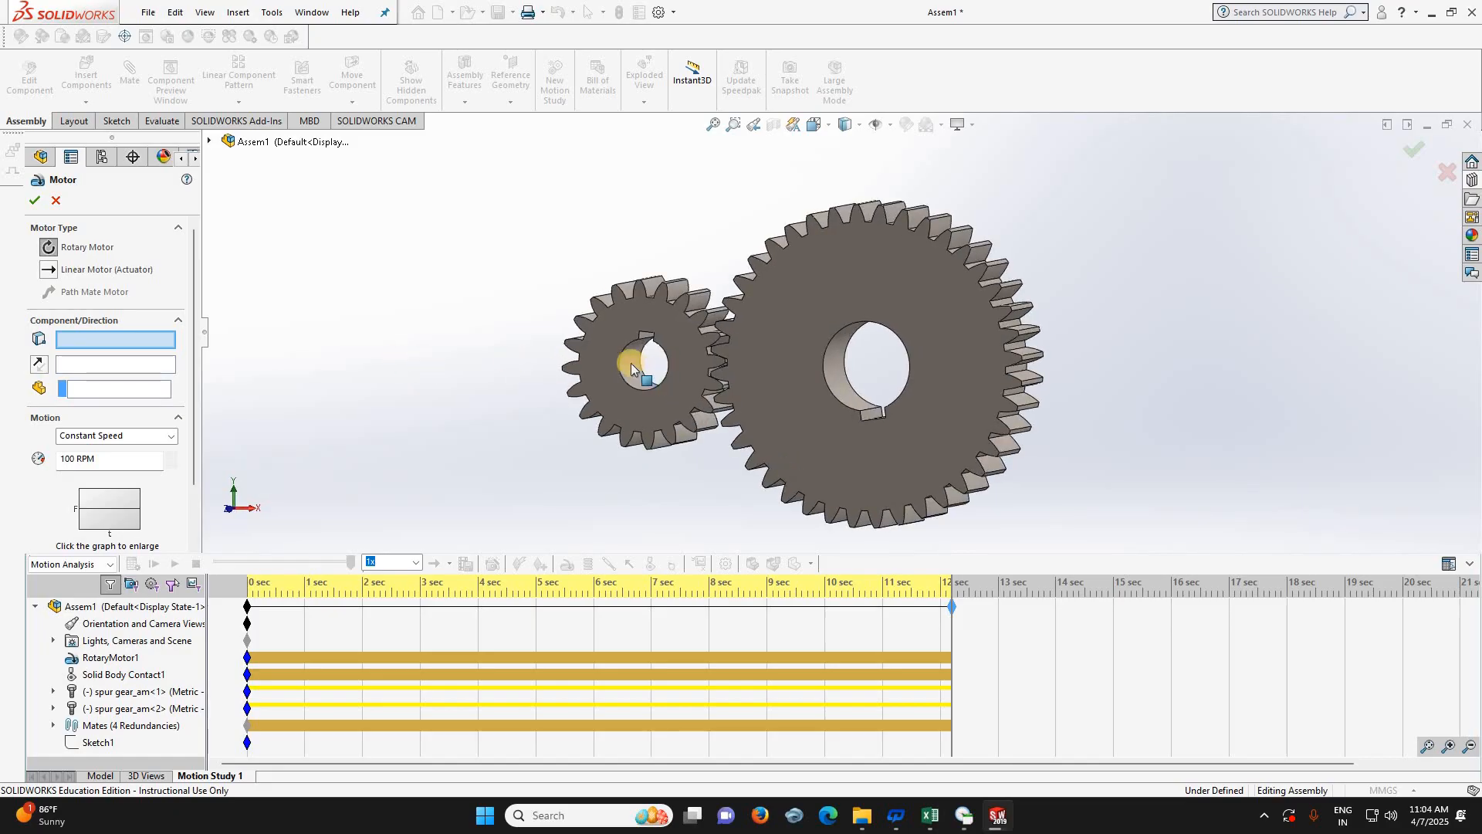
{"action": "left_click", "coordinate": [57, 201]}
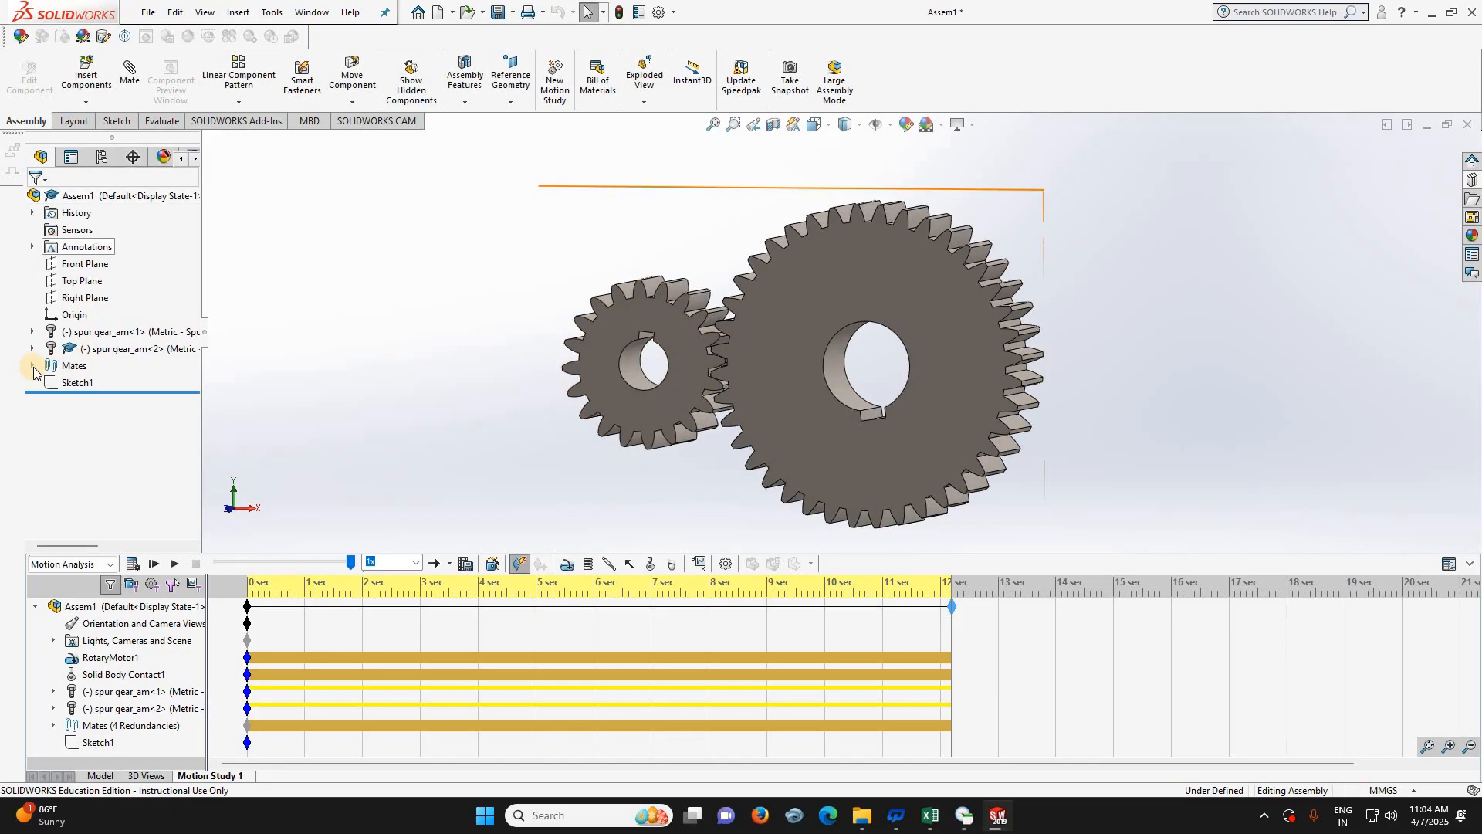
- Expand the assembly's mates to show the concentric and coincident mates, and calculate the motion study
{"action": "left_click", "coordinate": [31, 368]}
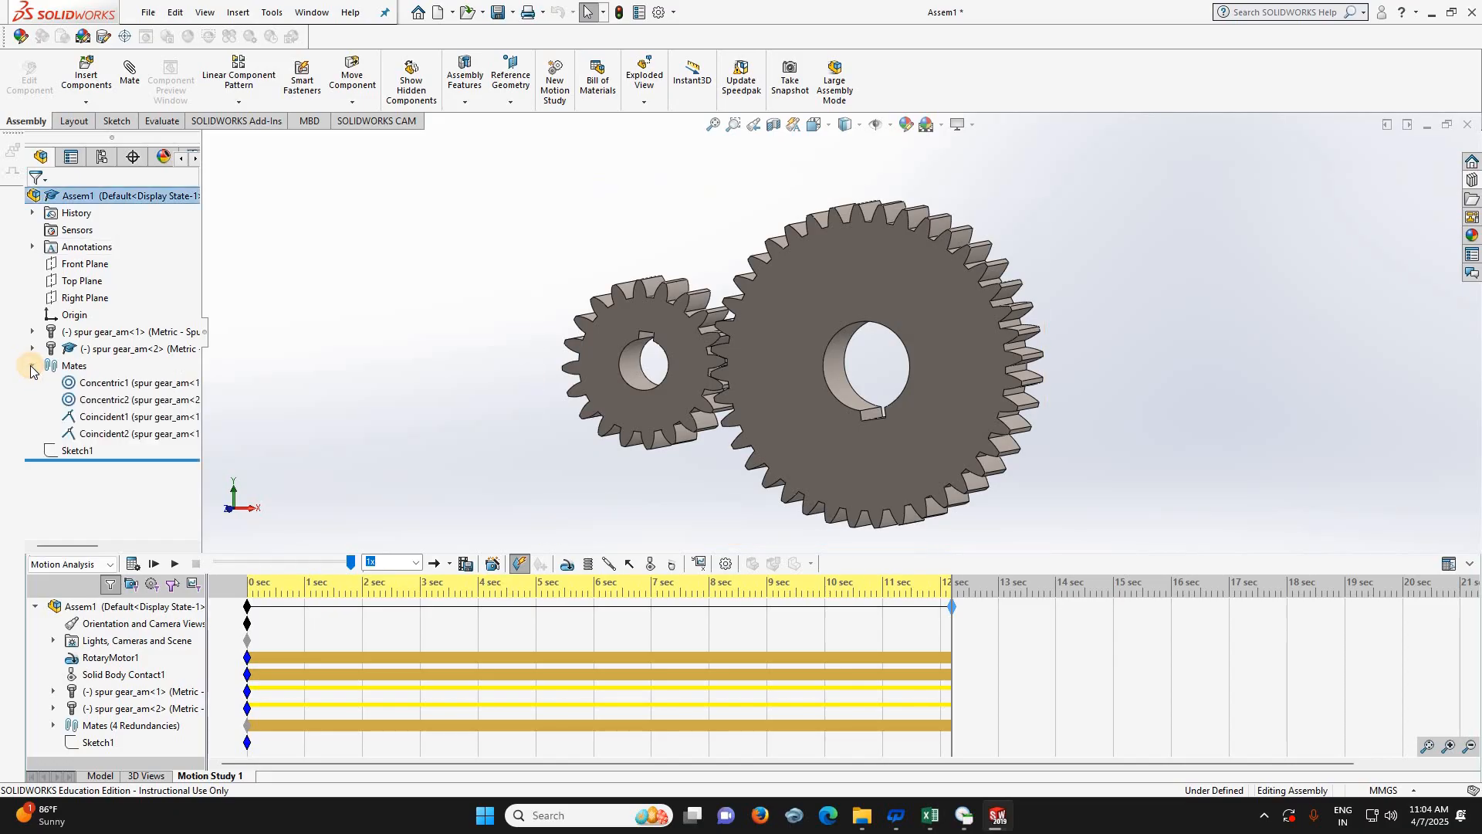
{"action": "left_click", "coordinate": [132, 566]}
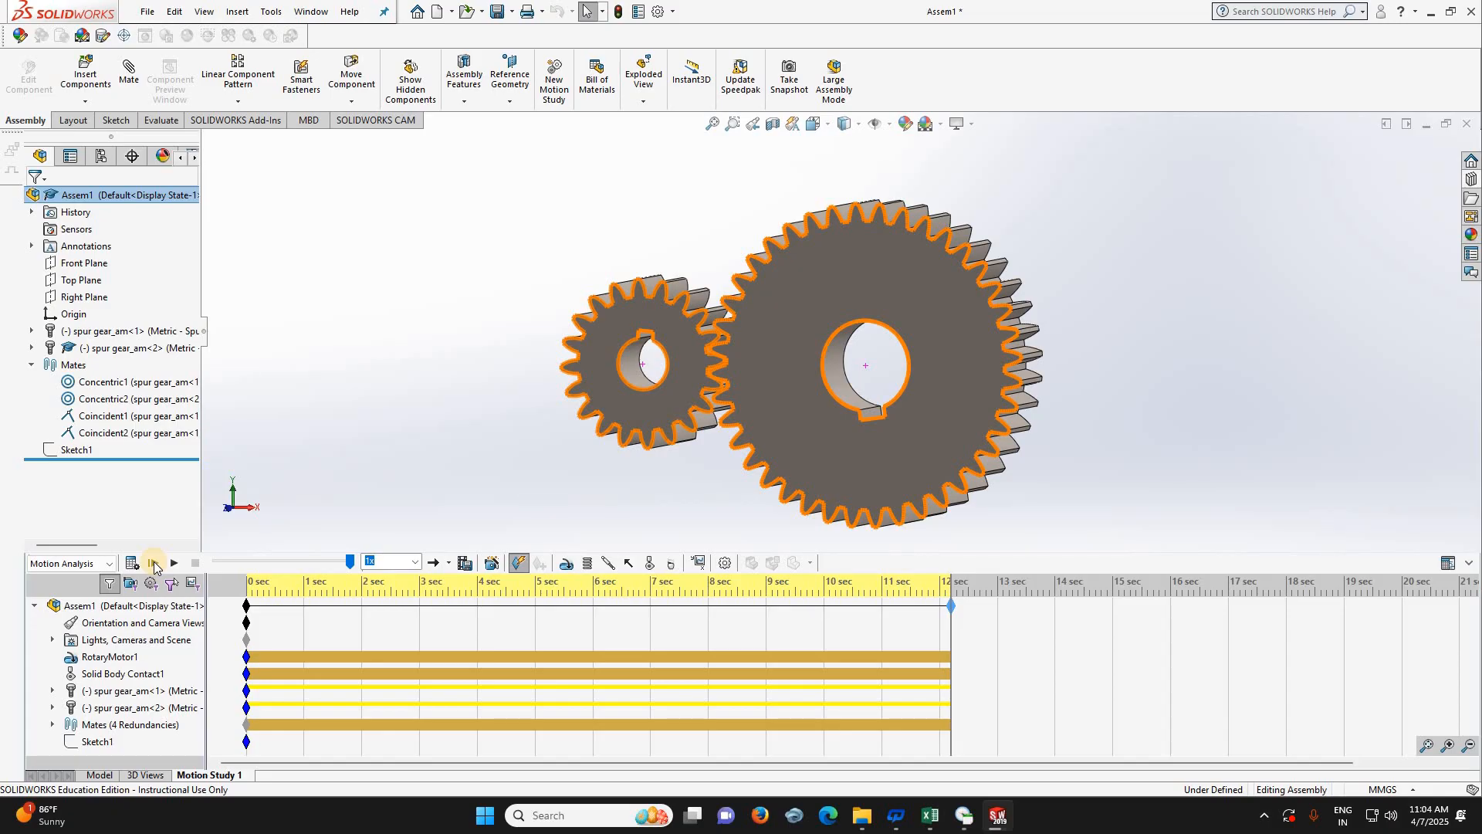
- Capture a full-screen screenshot of the gear assembly and play the motion study from the start
{"action": "key", "text": "super+shift+s"}
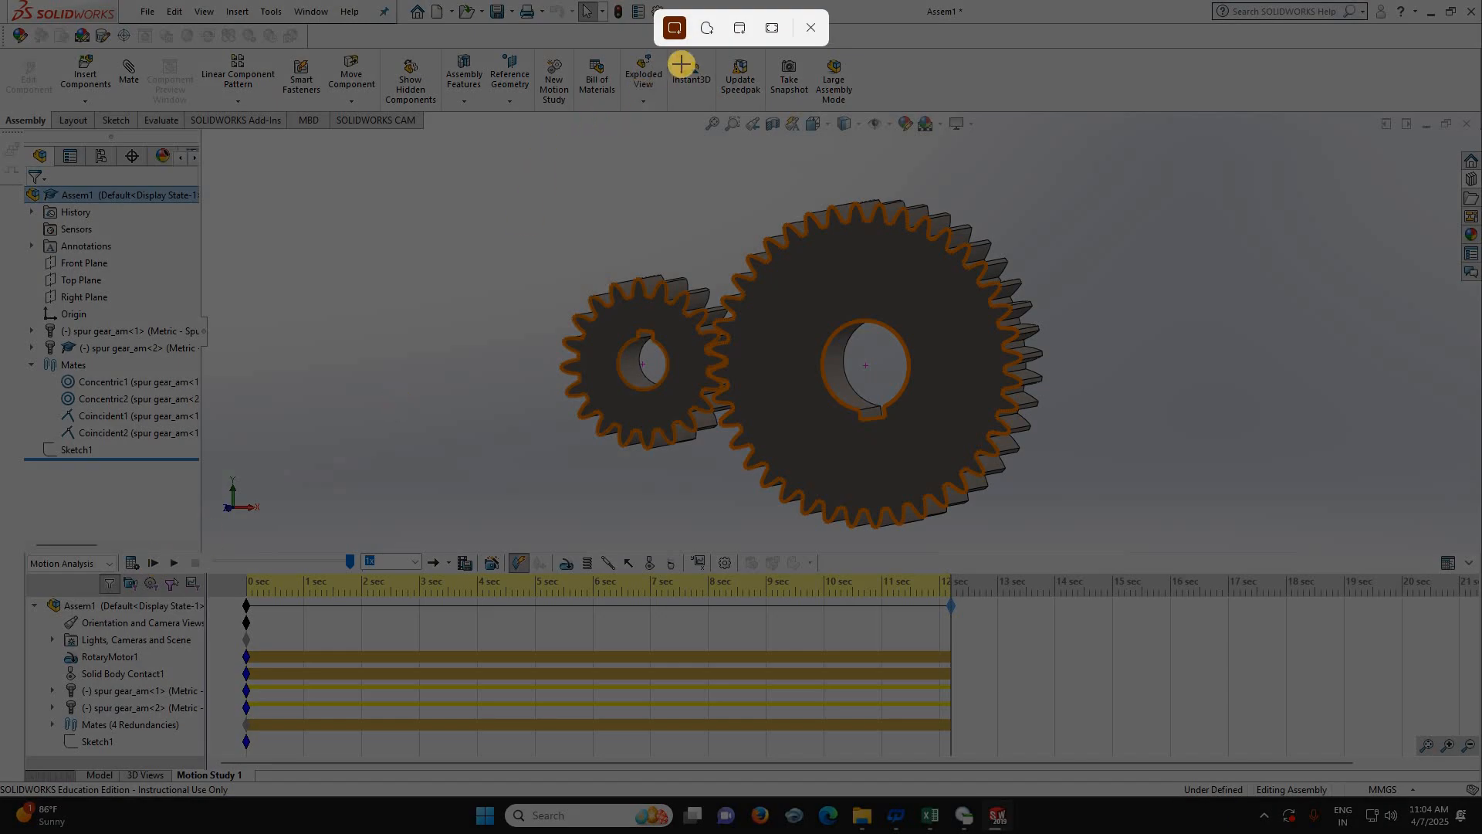
{"action": "left_click", "coordinate": [771, 36]}
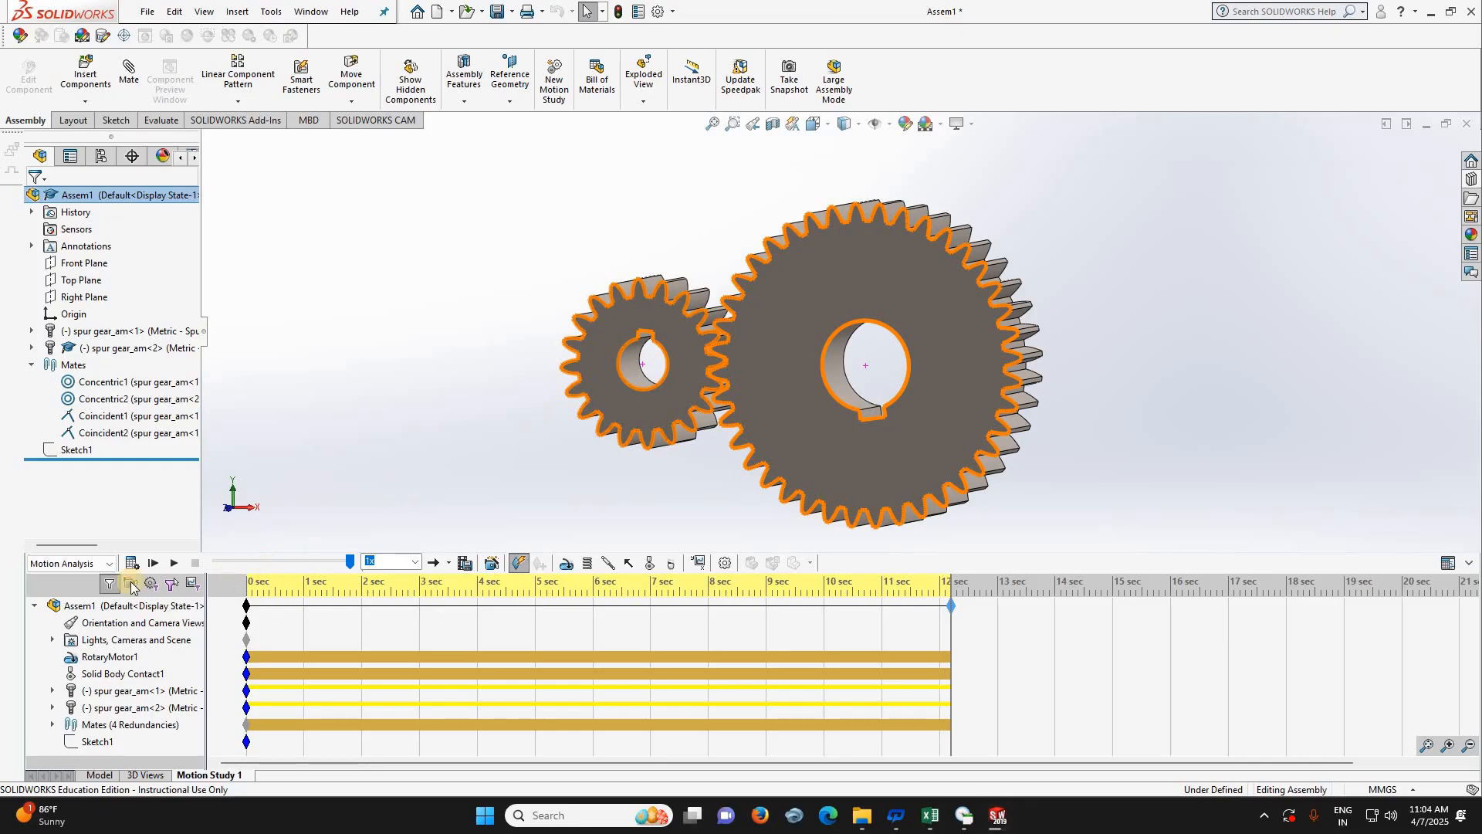
{"action": "left_click", "coordinate": [154, 565]}
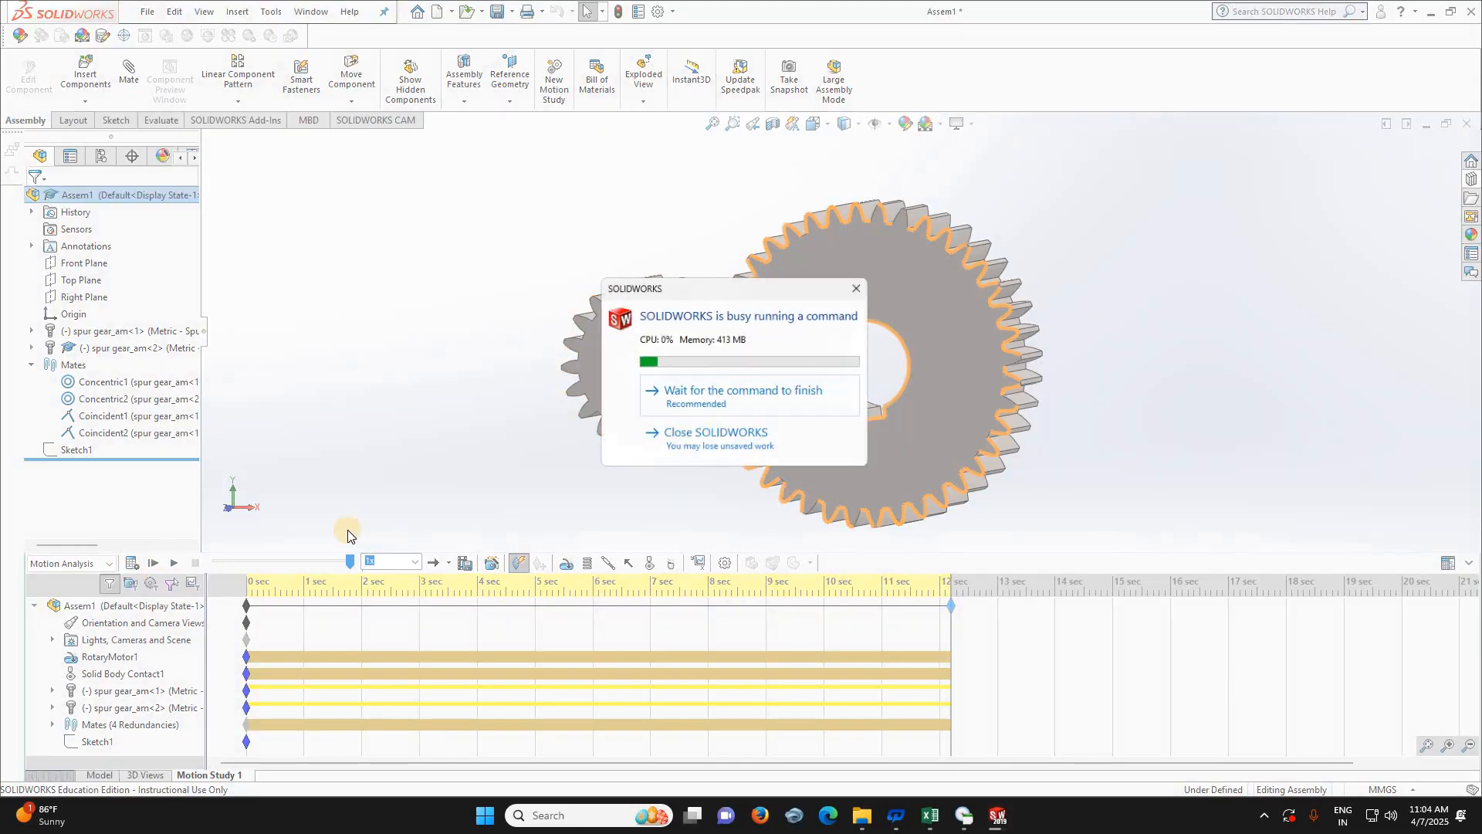